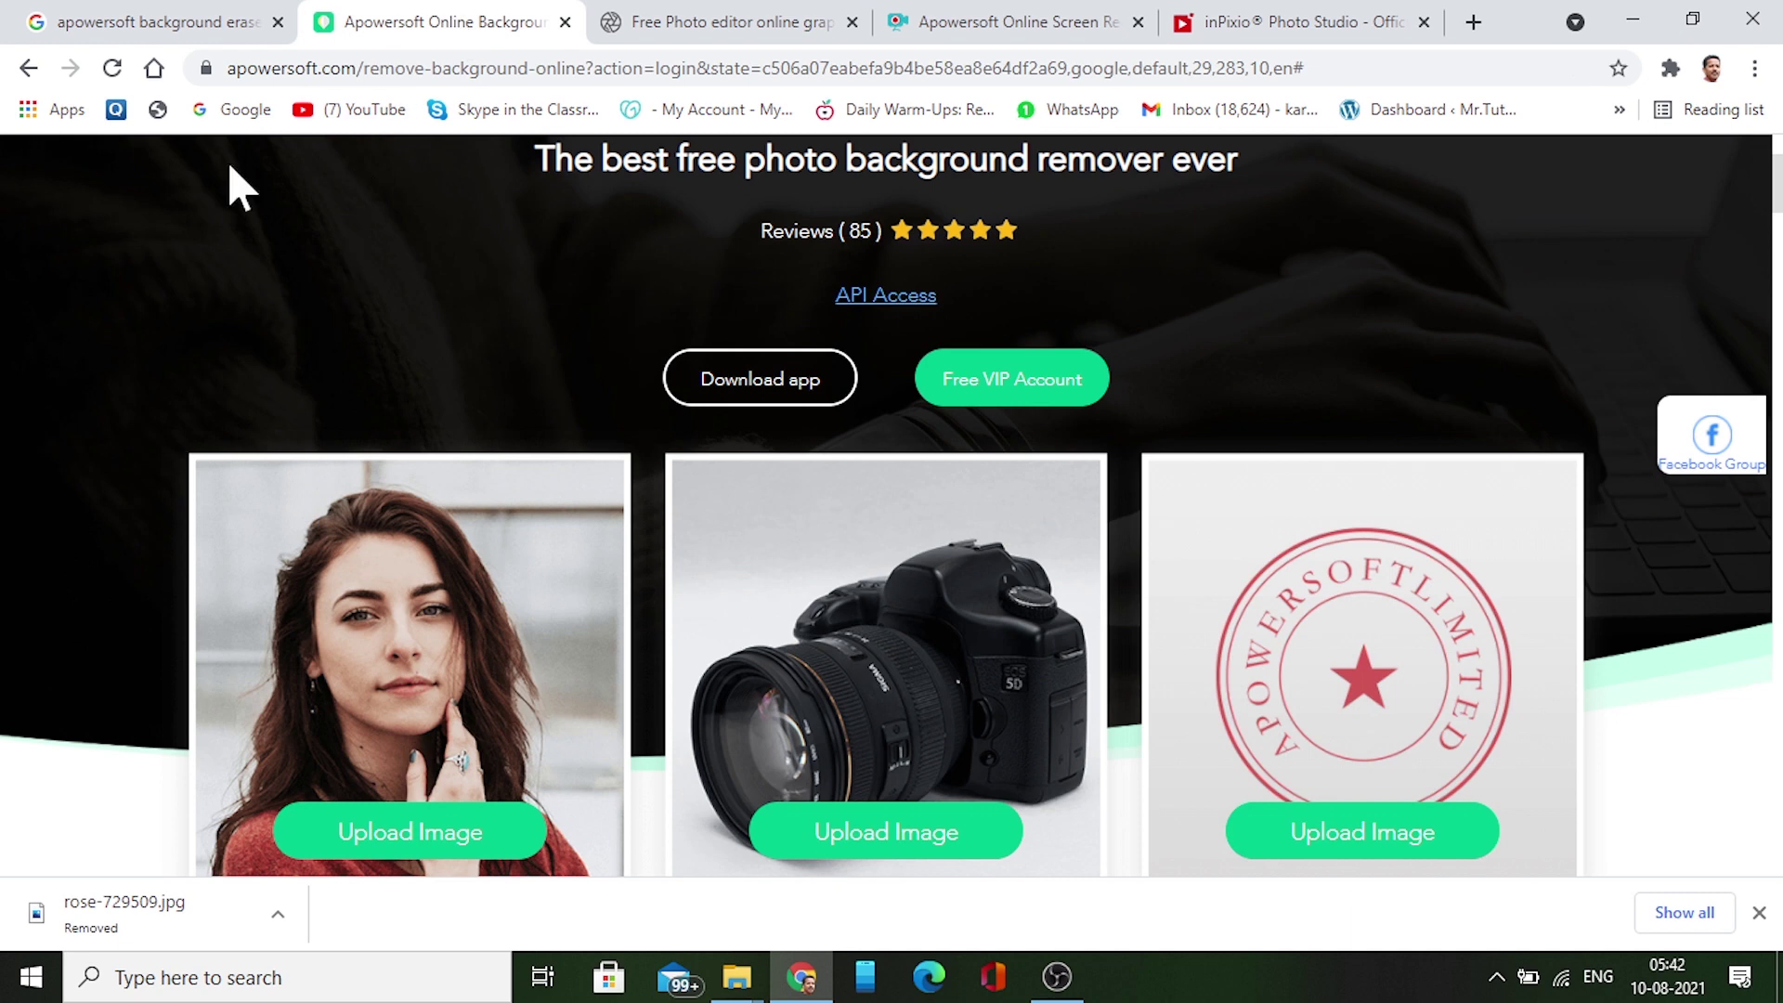
- Upload rose-729509.jpg from the Desktop to the background remover for products, animals and cars
scroll(595, 618, "down", 1)
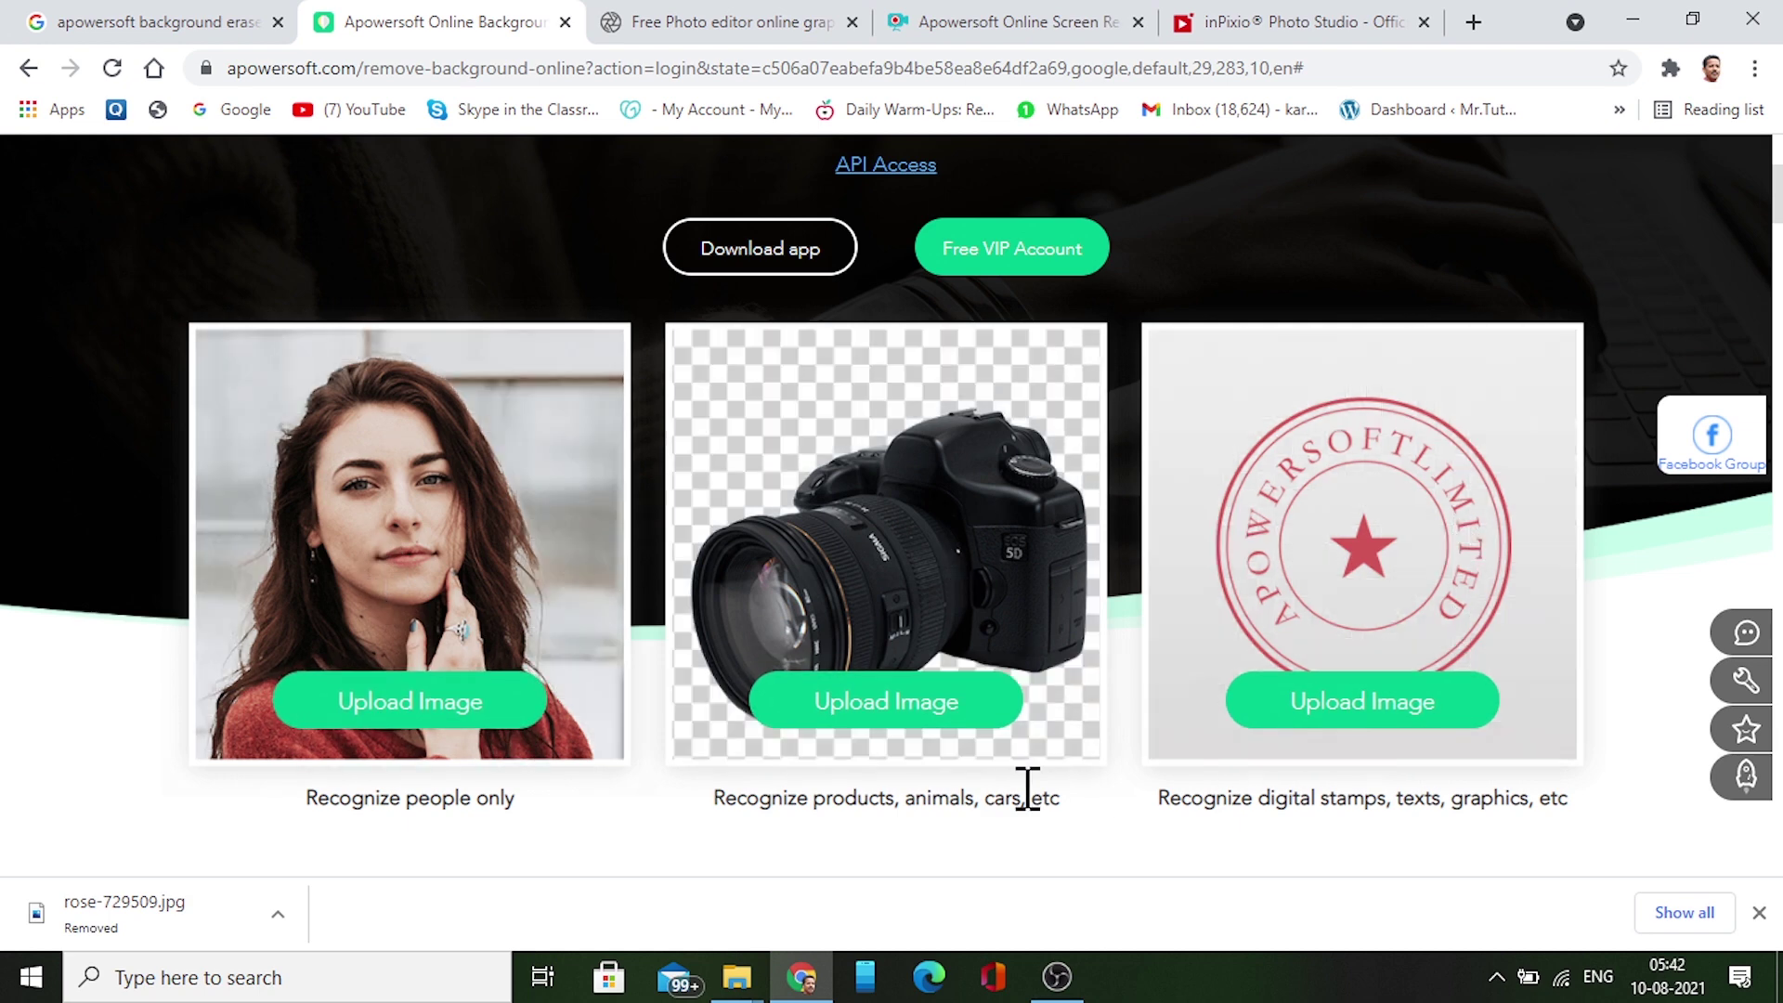
left_click(870, 722)
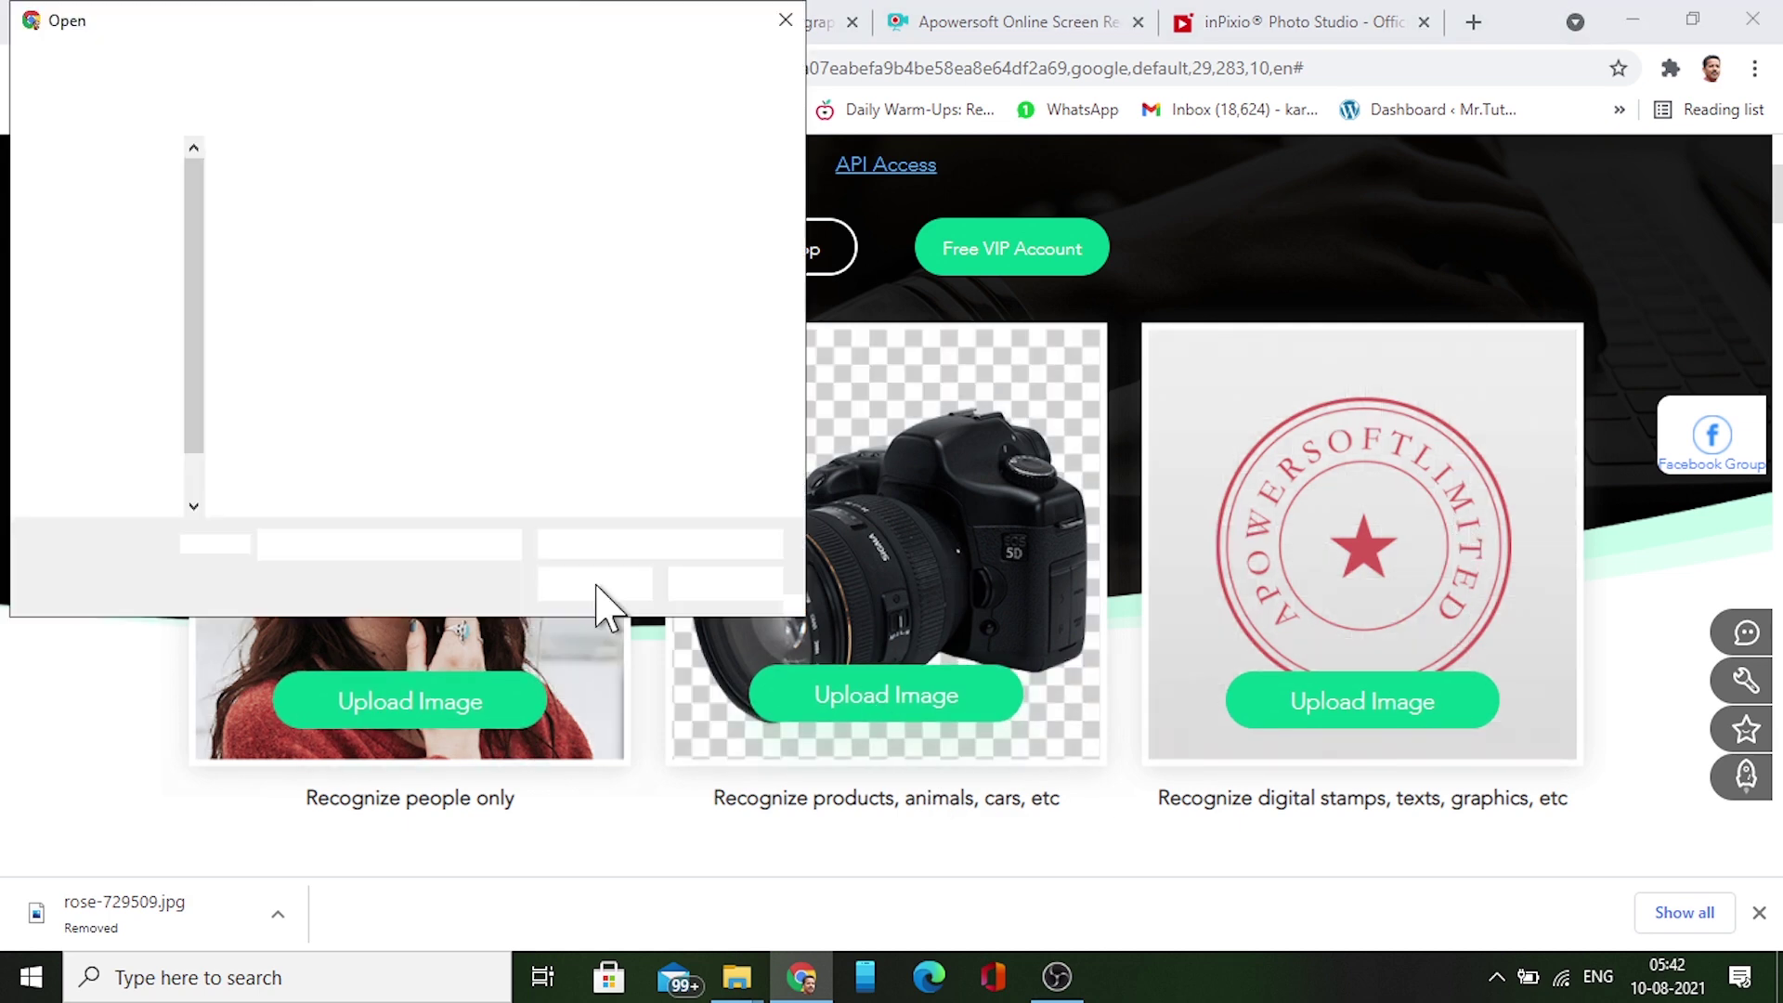
scroll(665, 219, "down", 3)
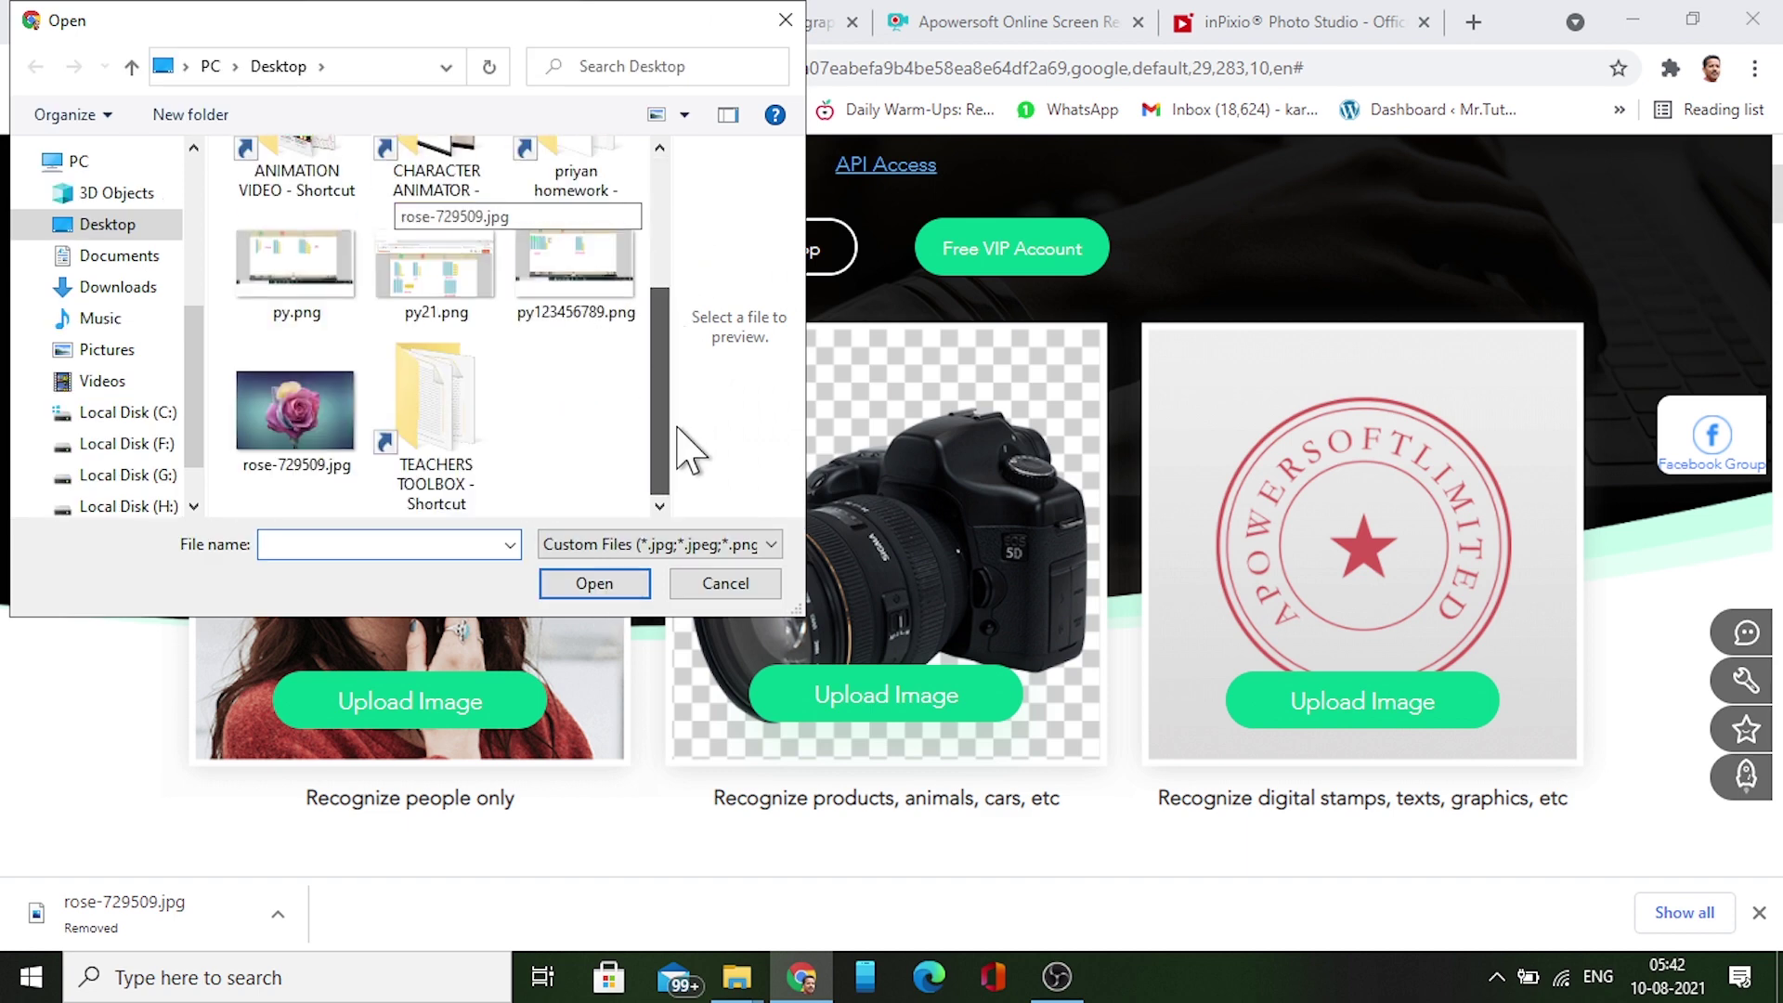
left_click(350, 403)
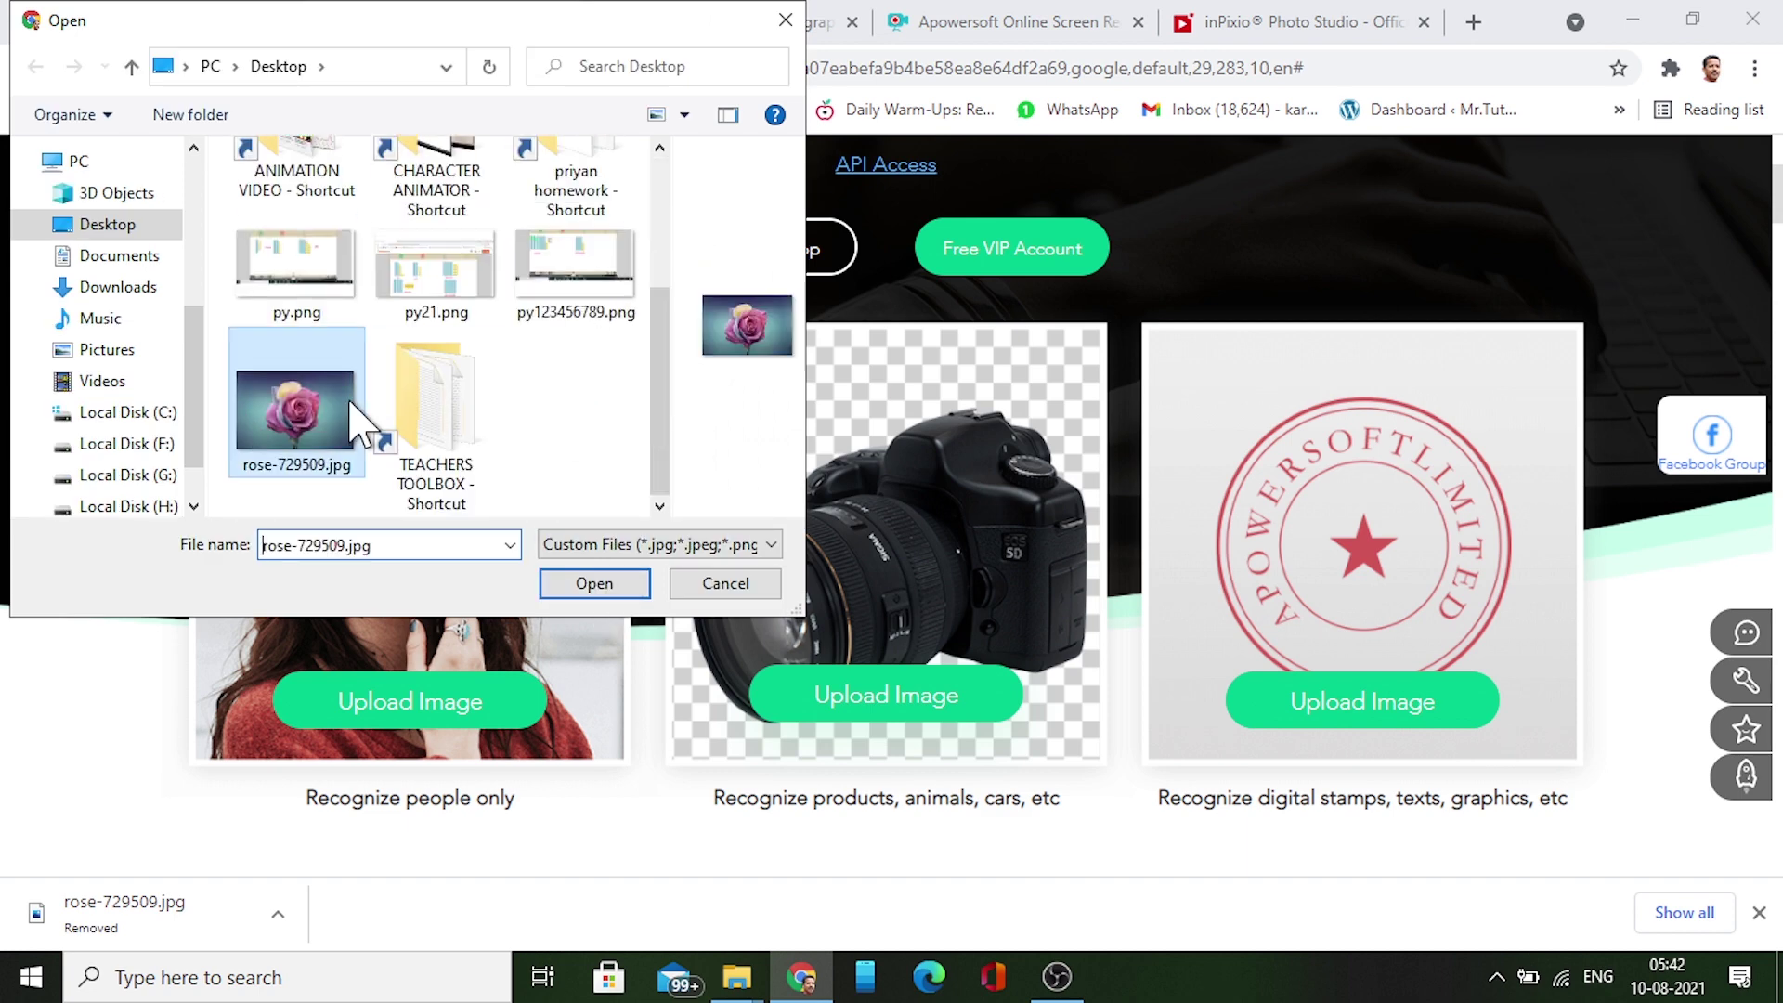
left_click(594, 583)
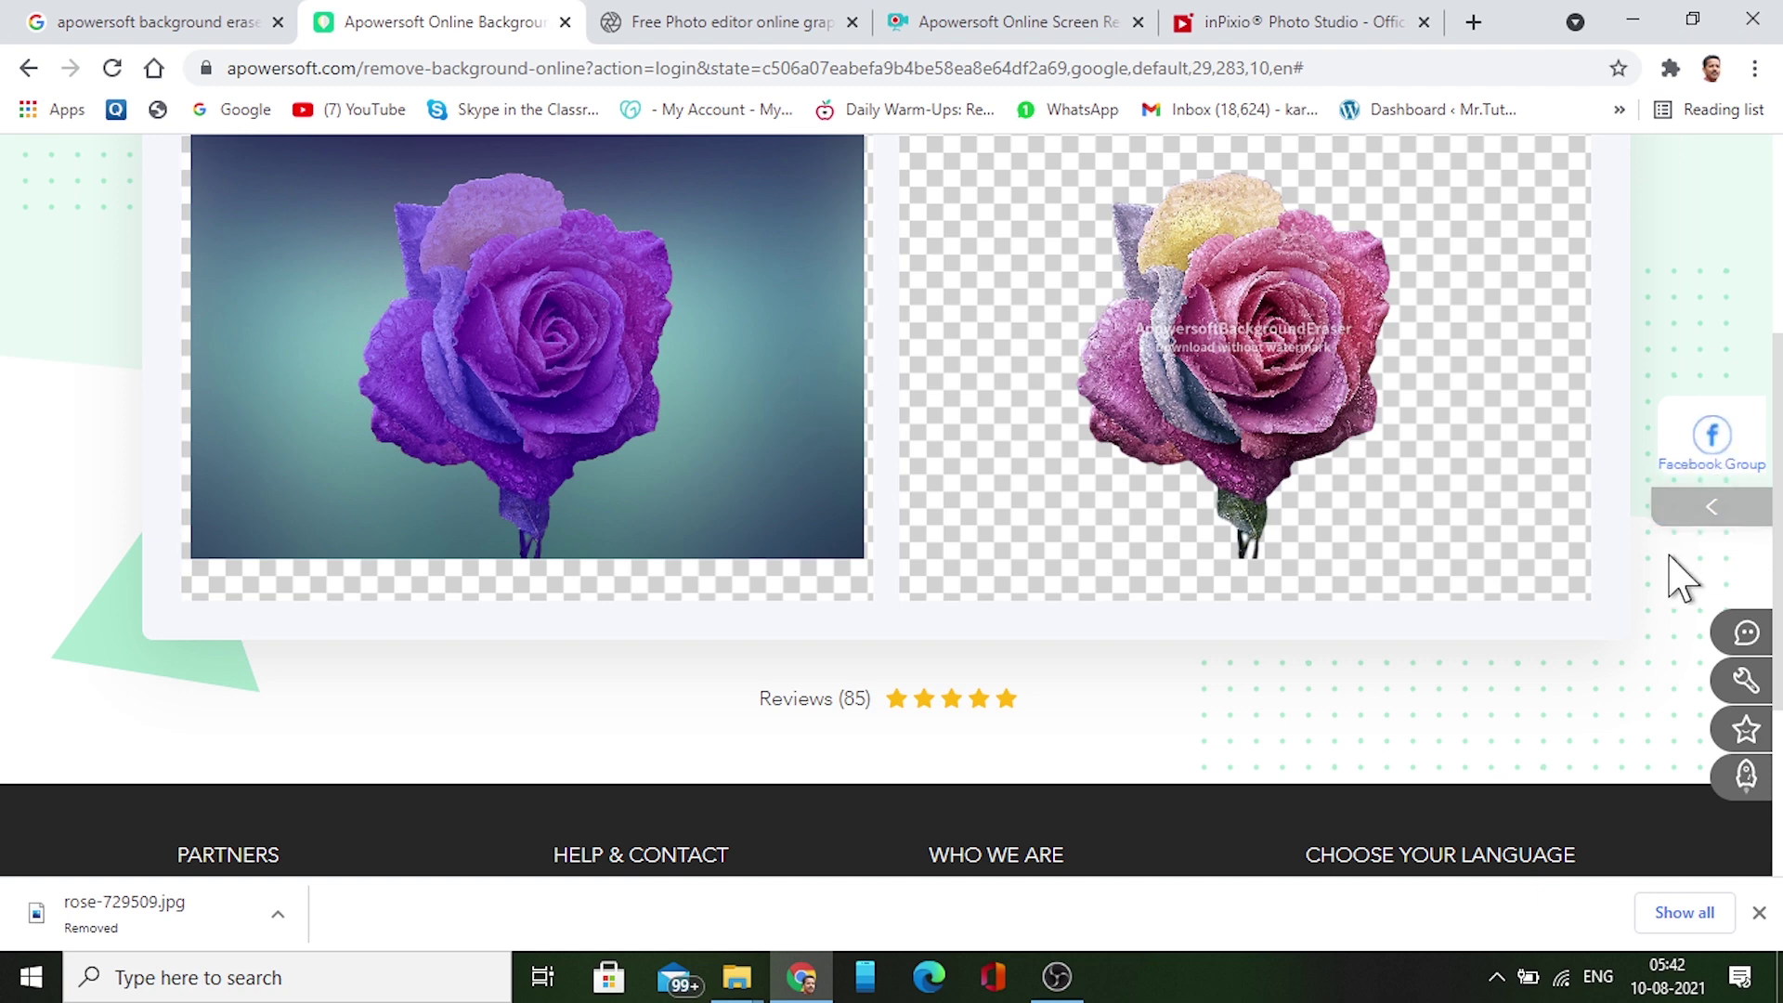
- Review the processed rose cutout beside the original and download it as a PNG
scroll(1509, 518, "up", 2)
scroll(1509, 518, "down", 1)
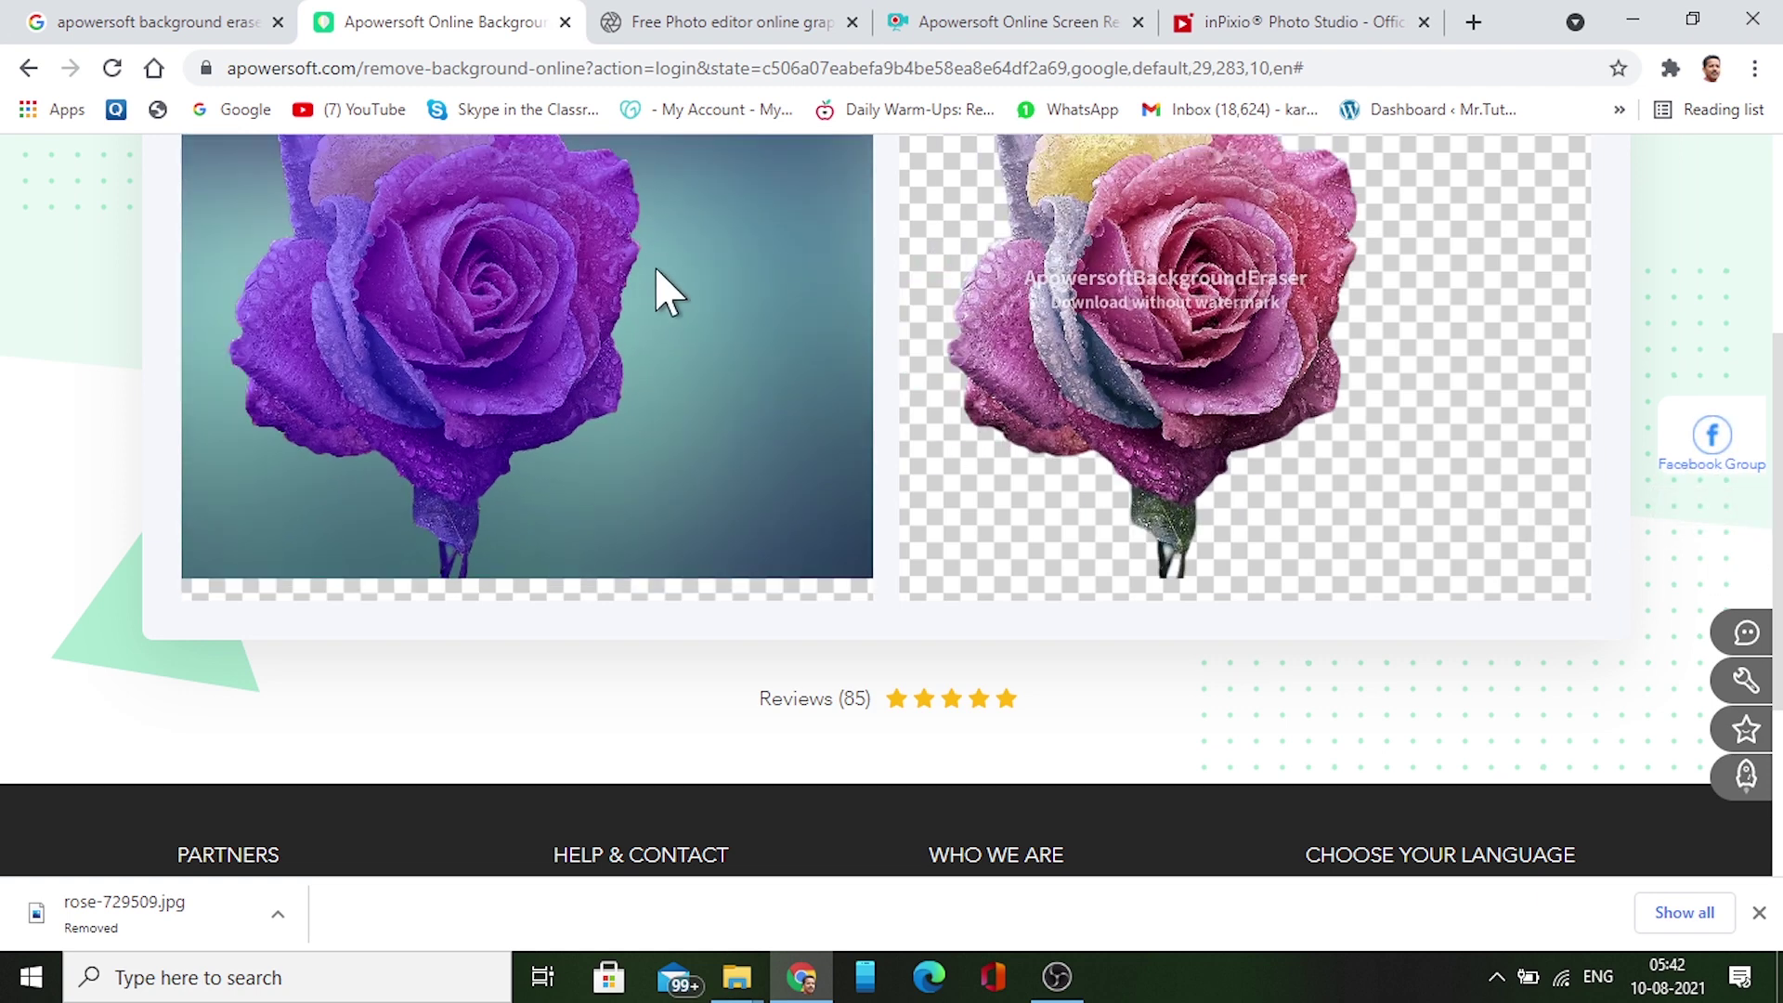
scroll(3, 333, "up", 4)
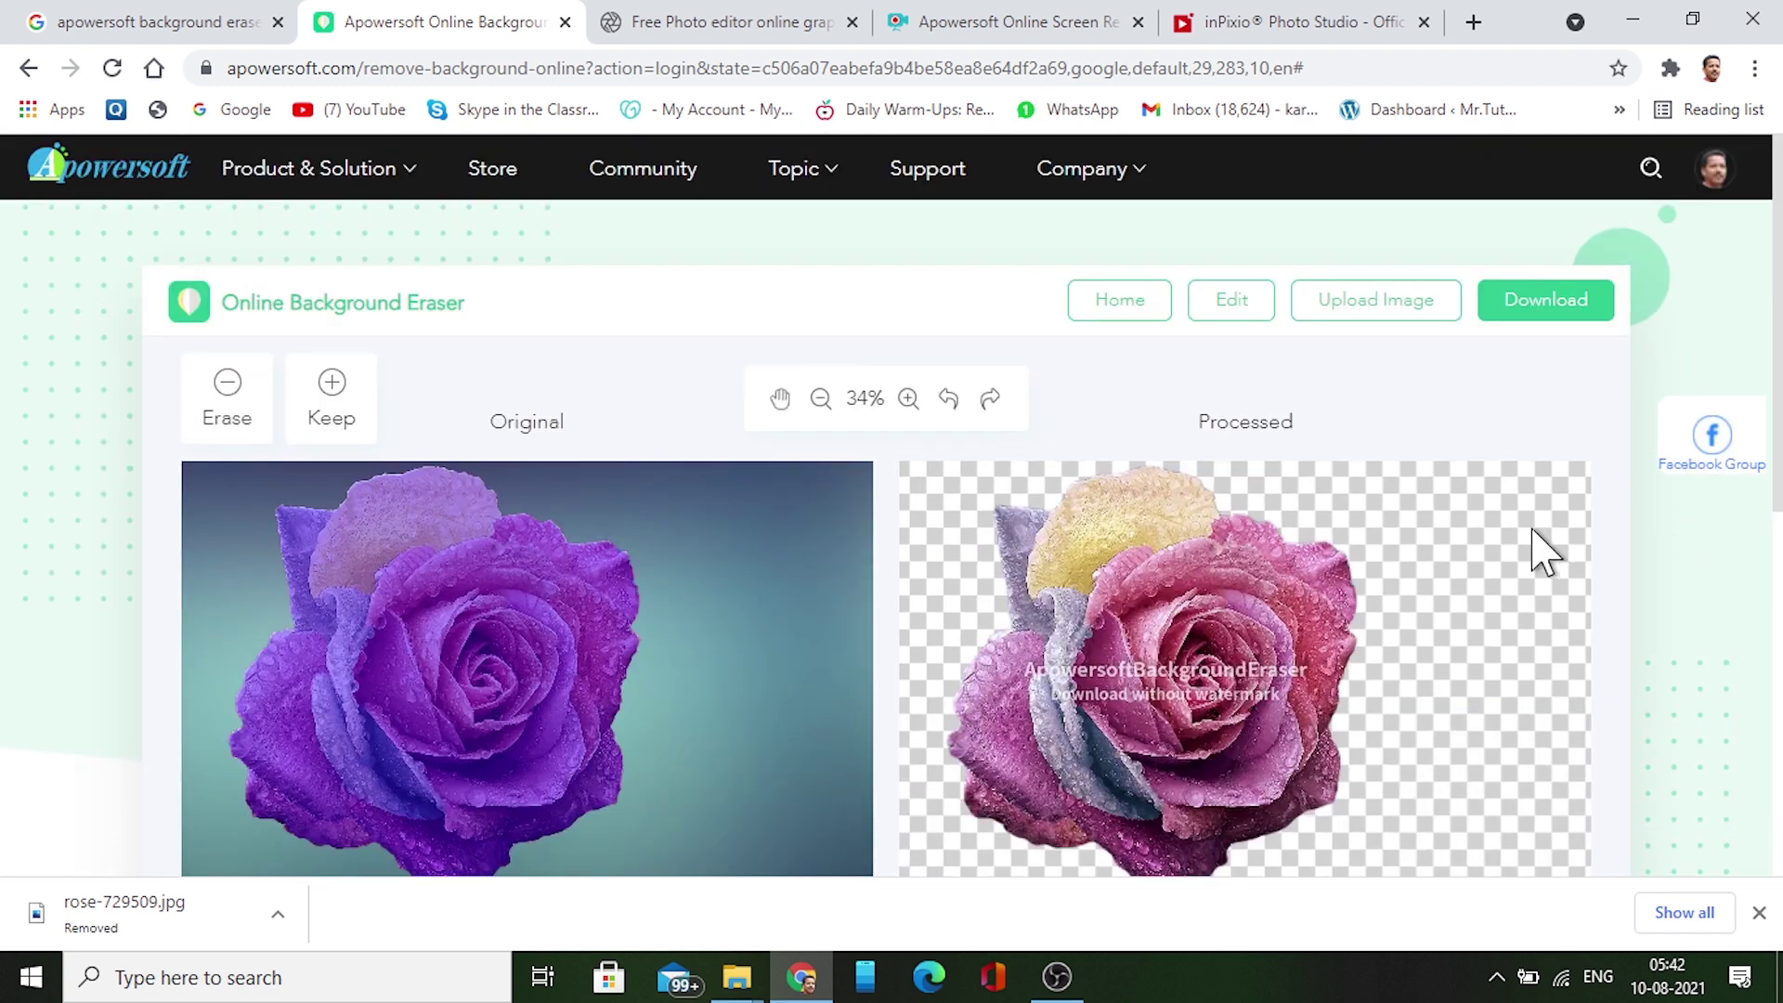
left_click(1717, 181)
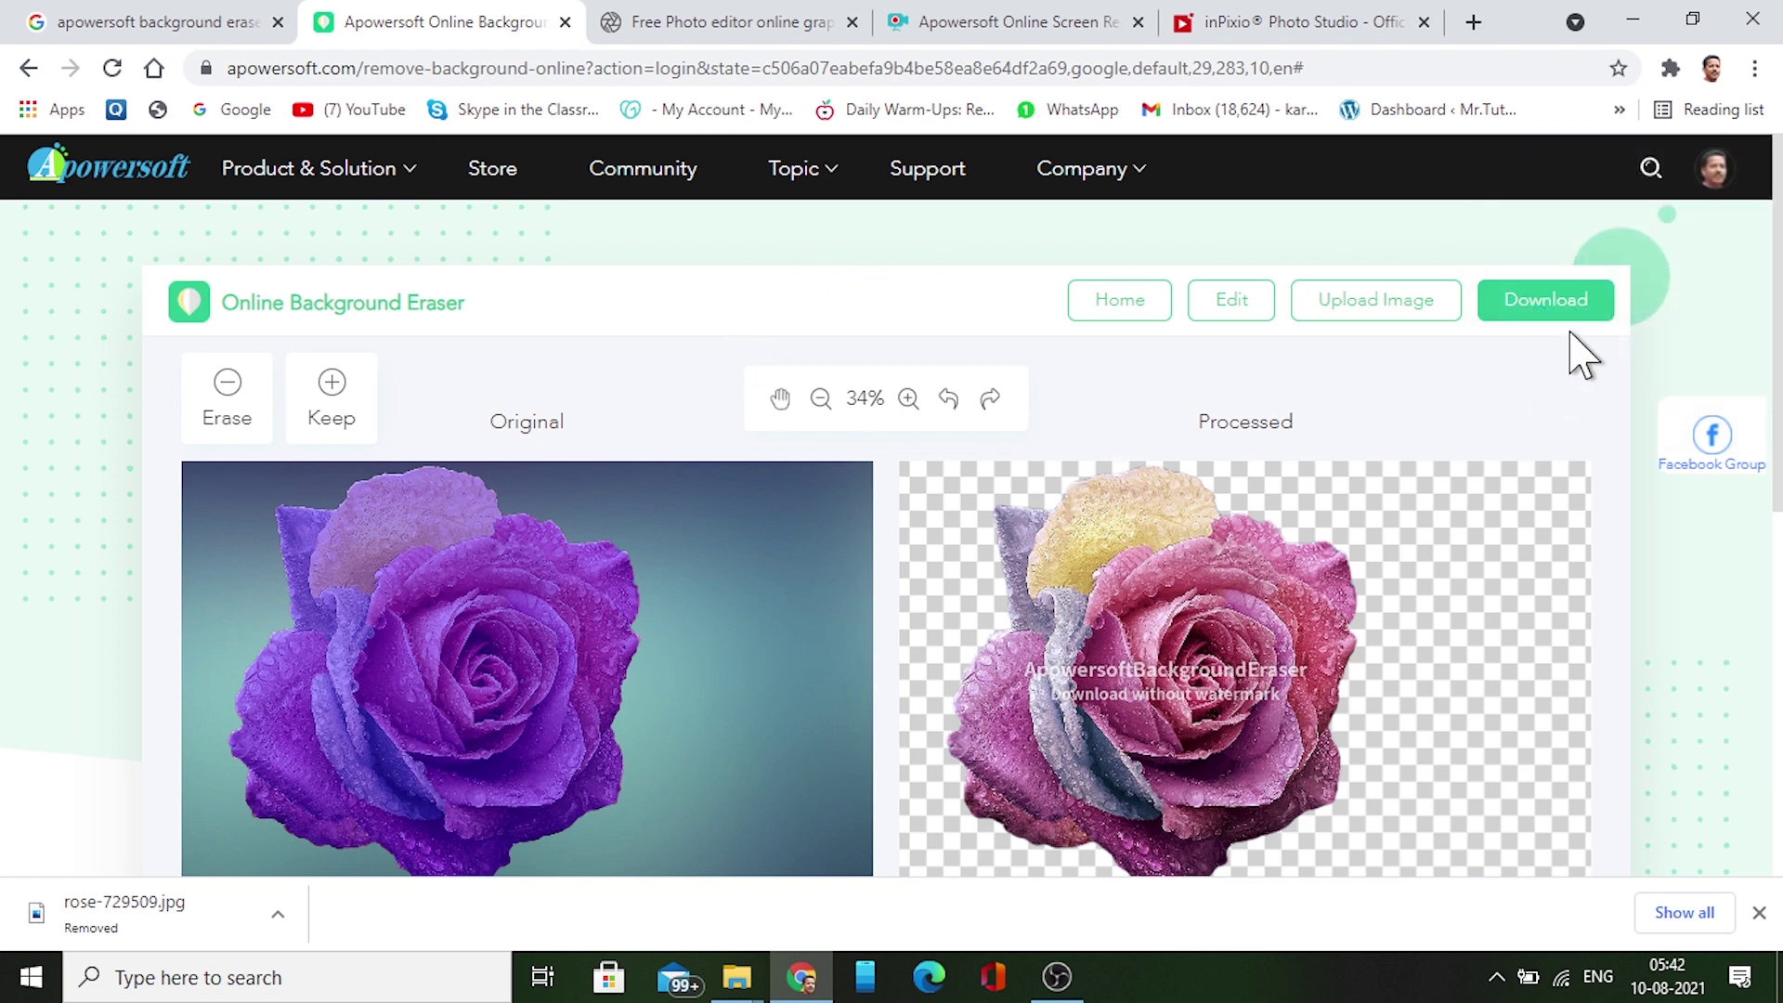
left_click(1561, 306)
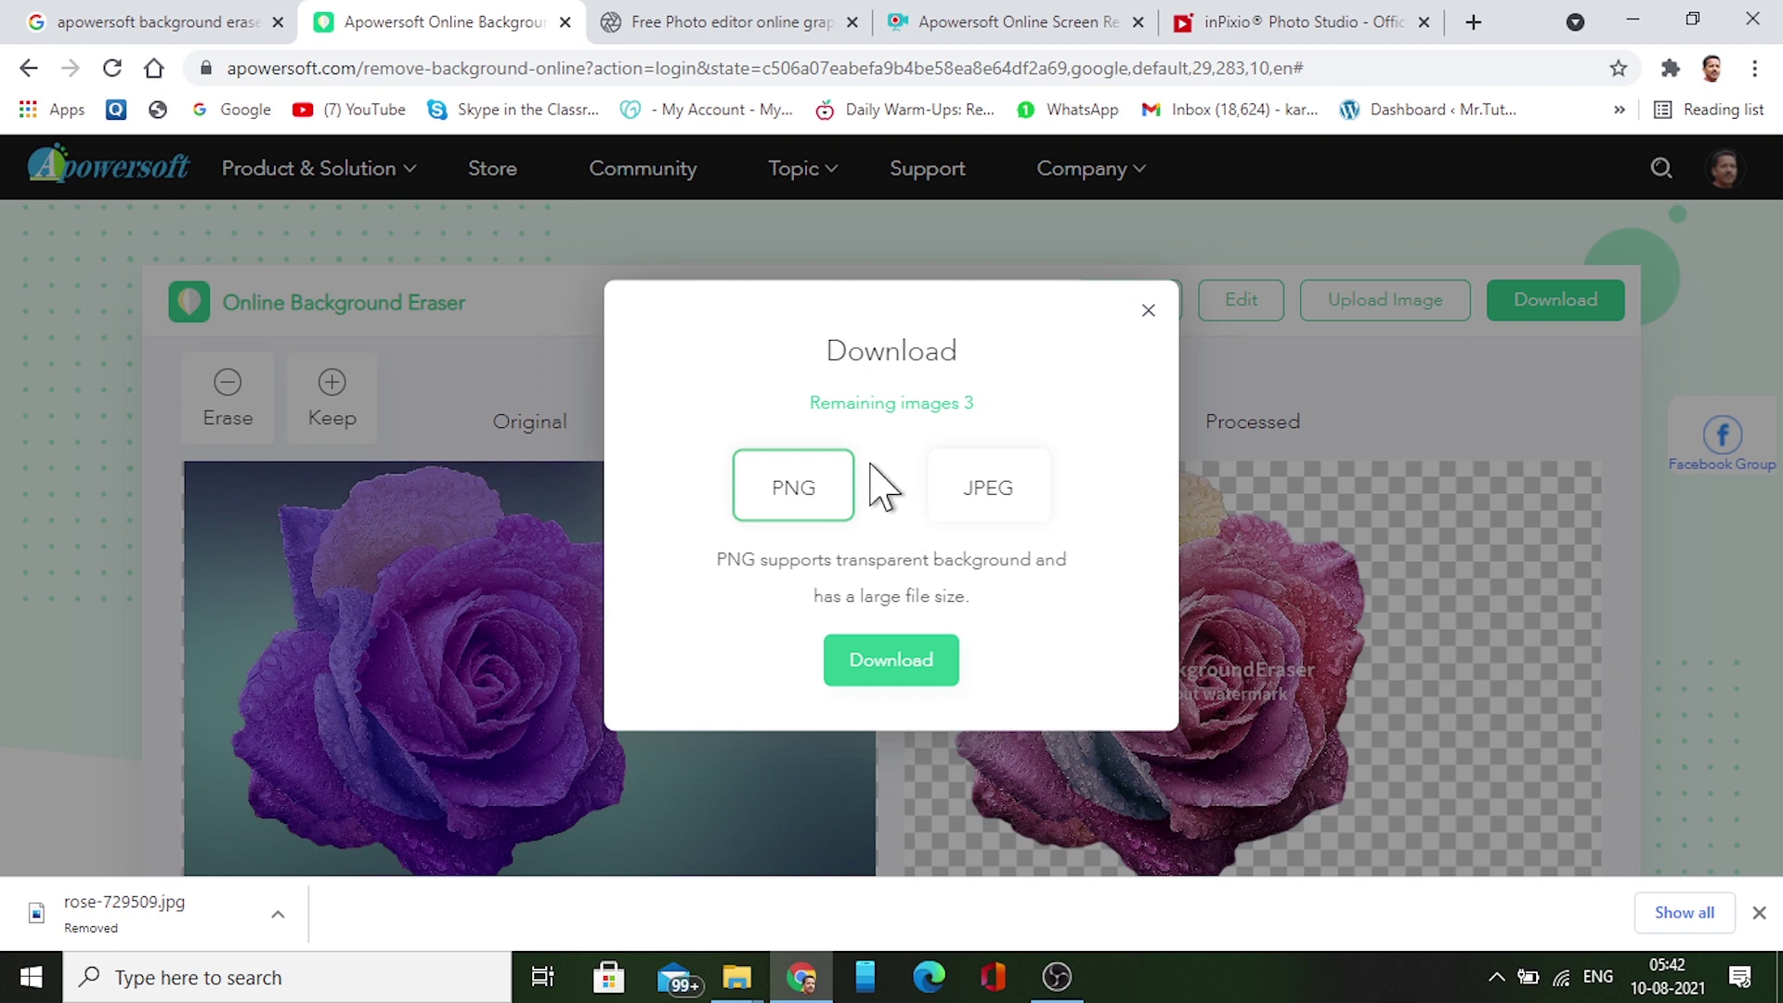
left_click(907, 677)
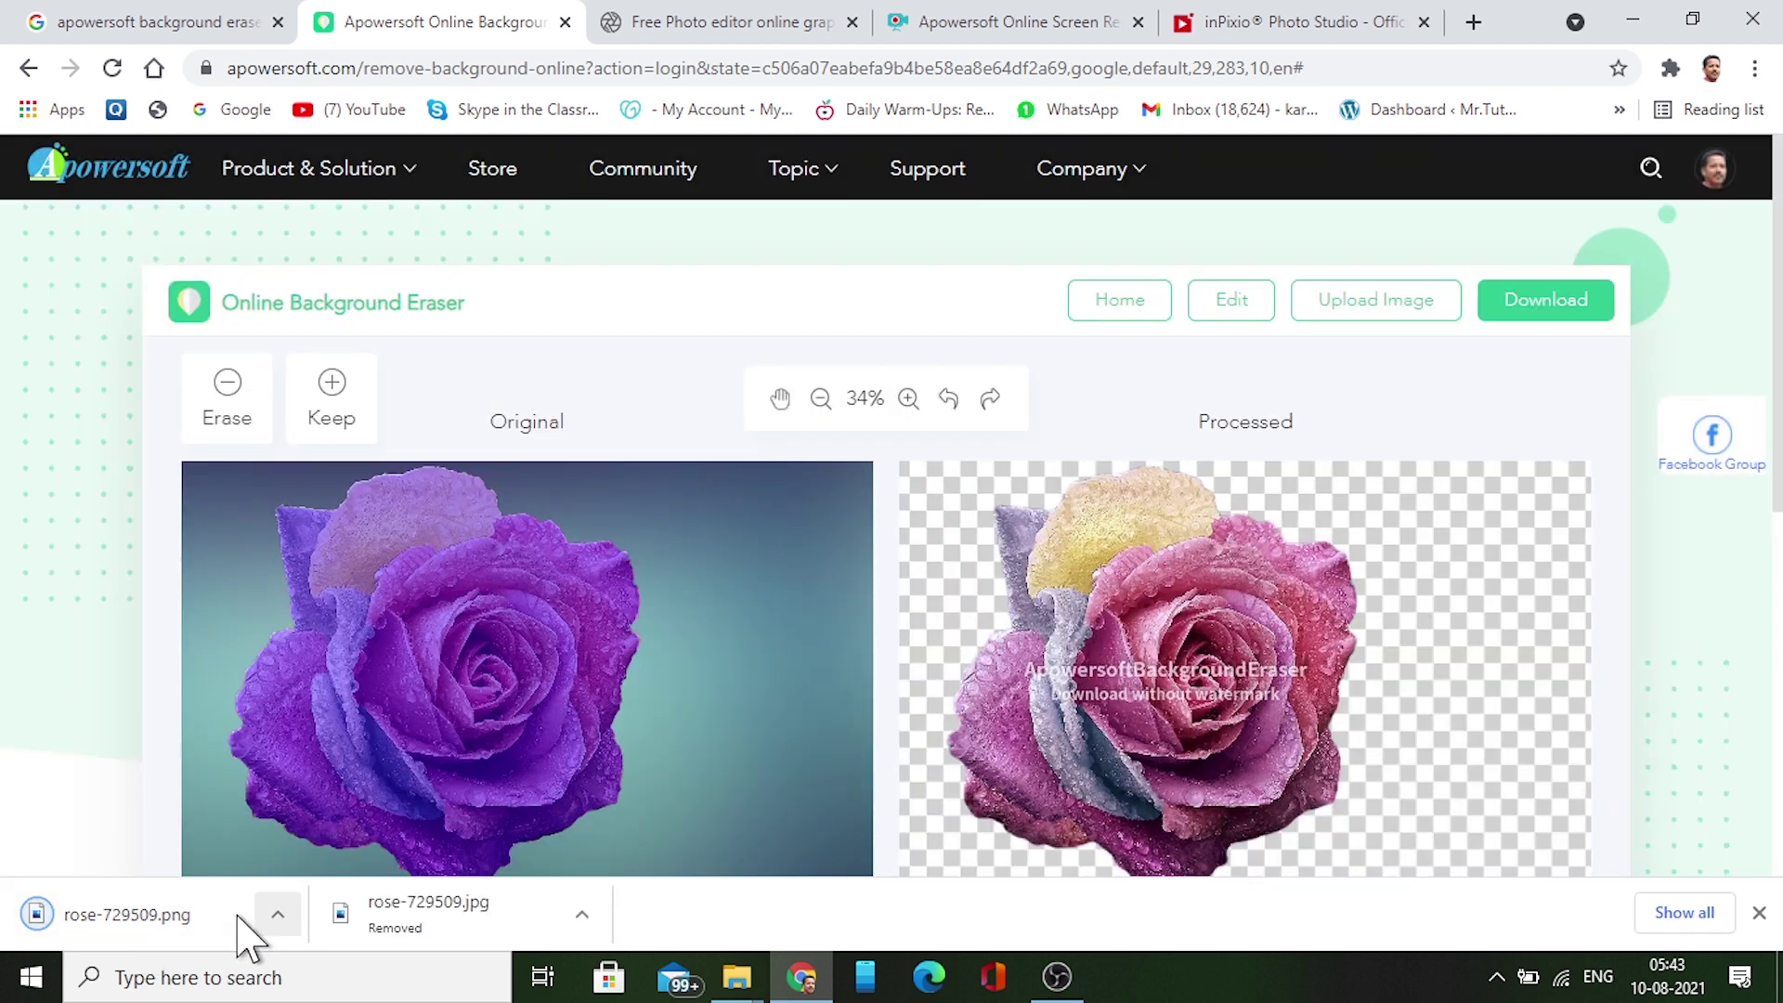
- Open the downloaded rose-729509.png from the Downloads folder in Photos and inspect the cutout's background
left_click(197, 916)
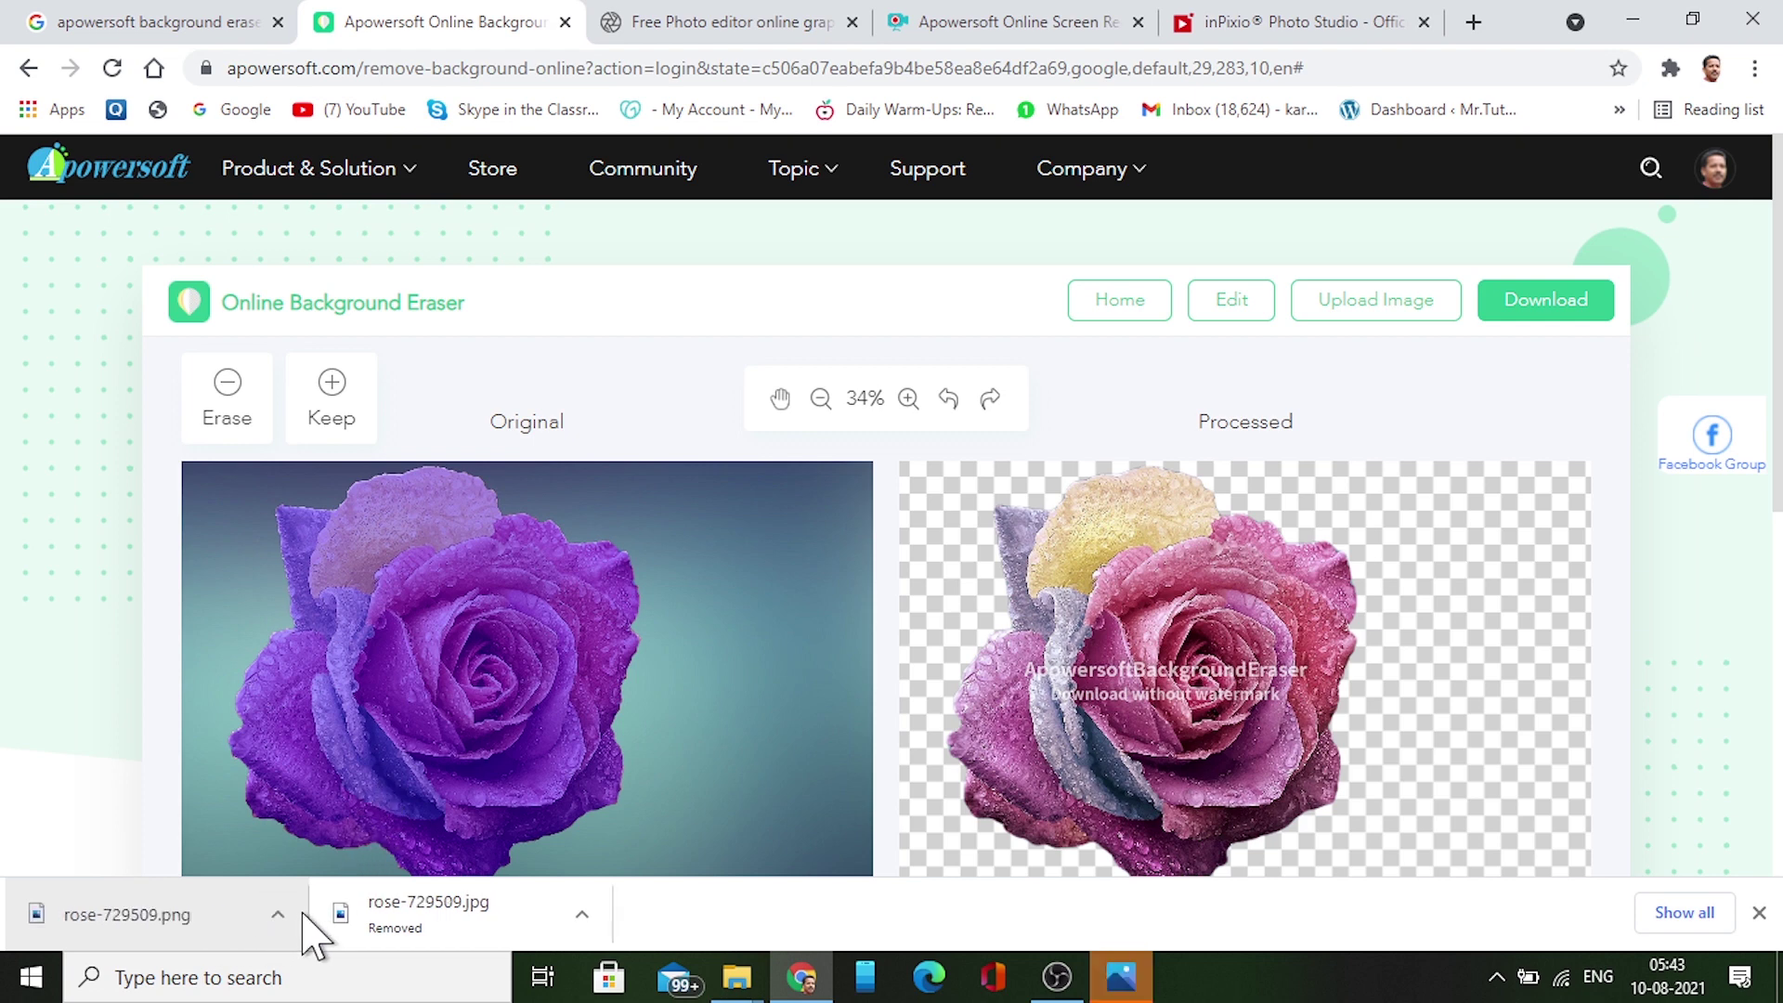
left_click(278, 916)
left_click(334, 826)
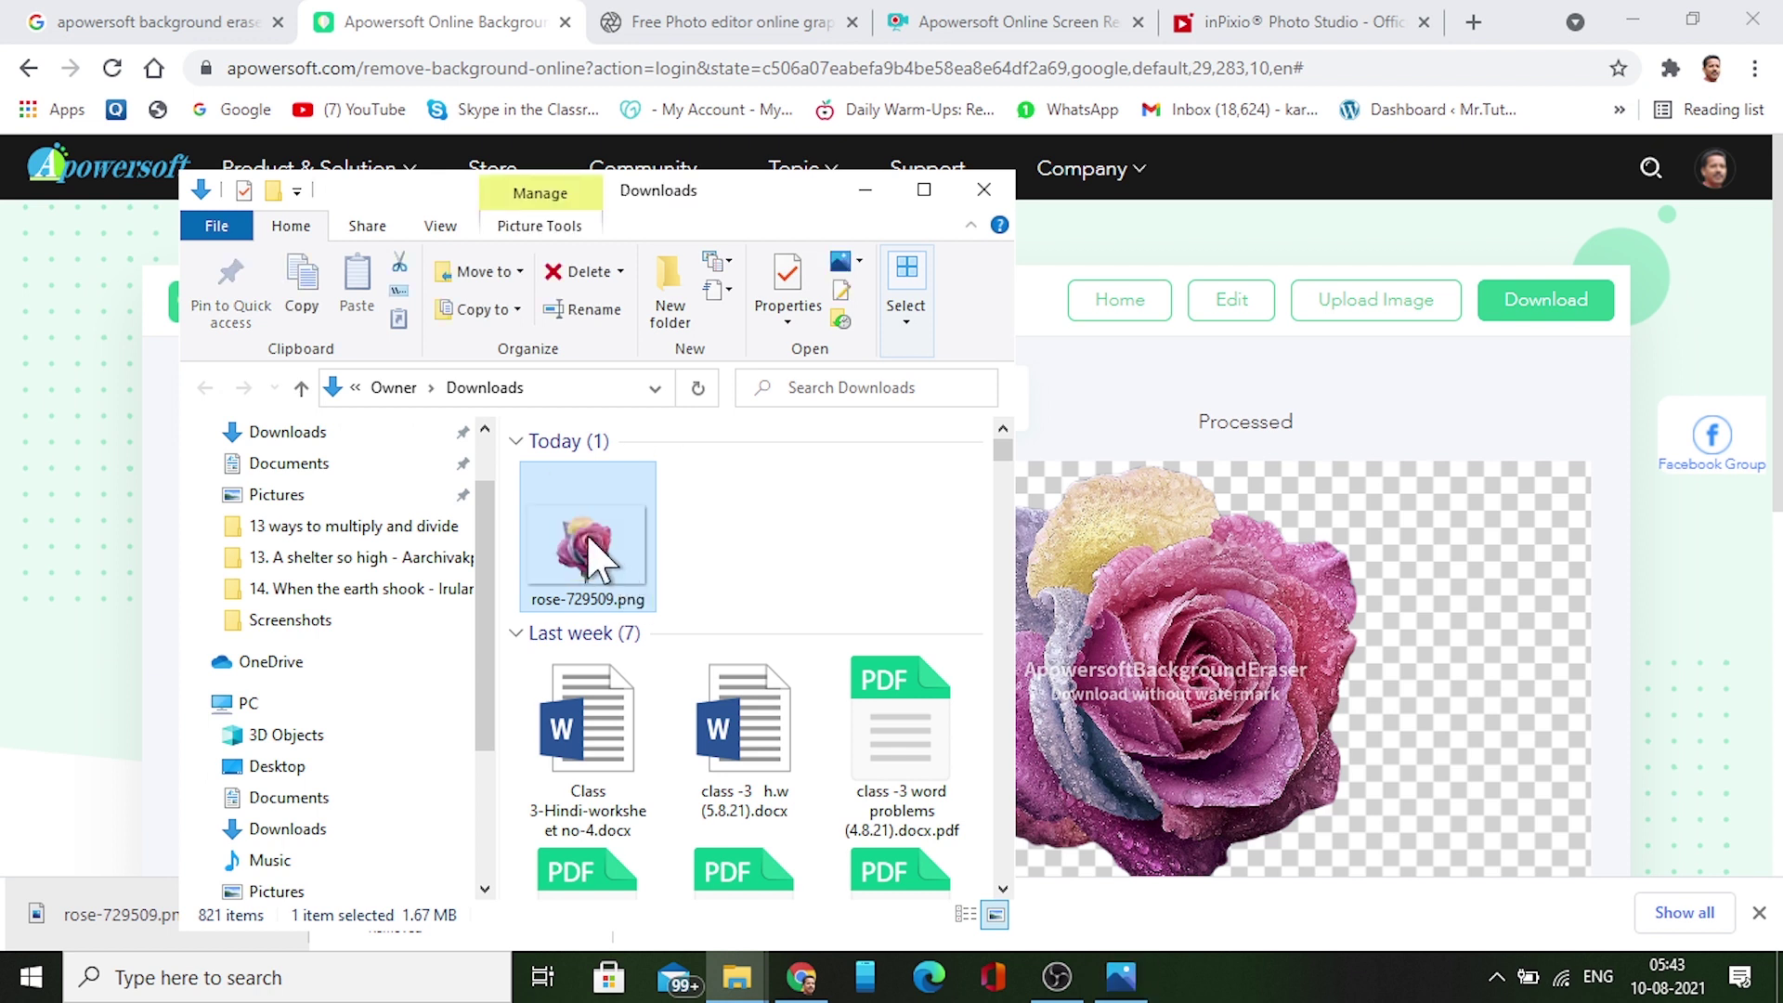
double_click(594, 548)
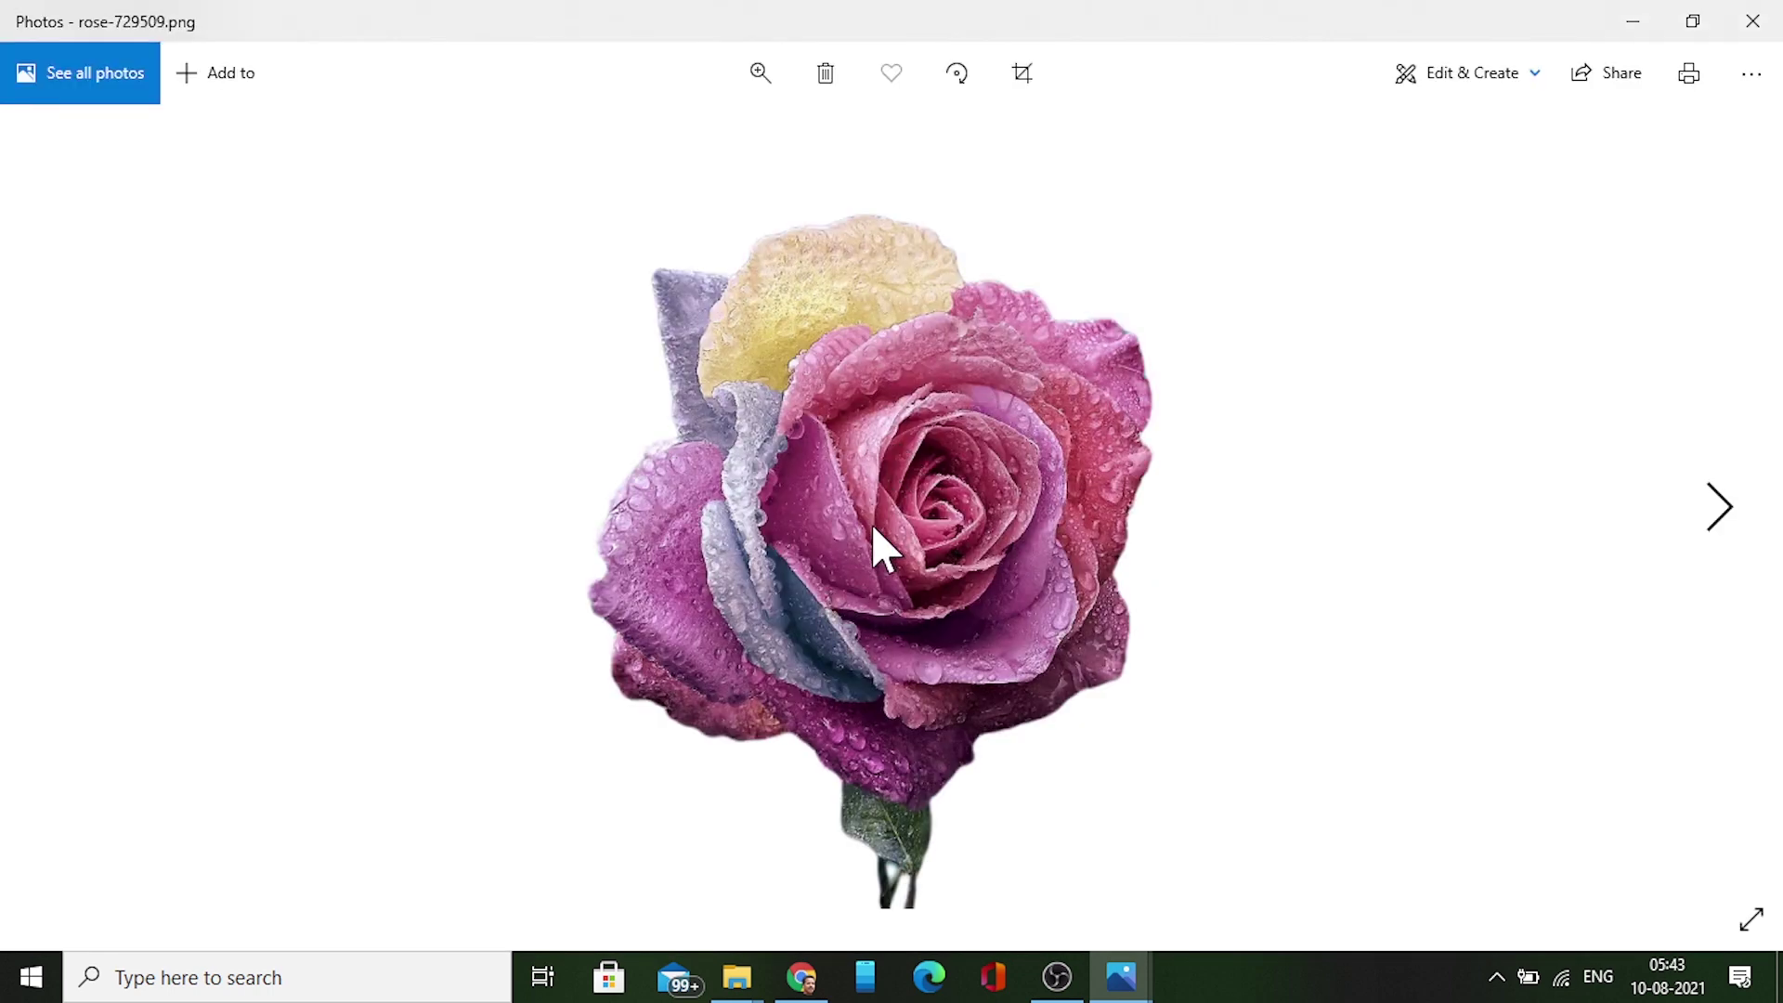
scroll(1699, 588, "down", 1)
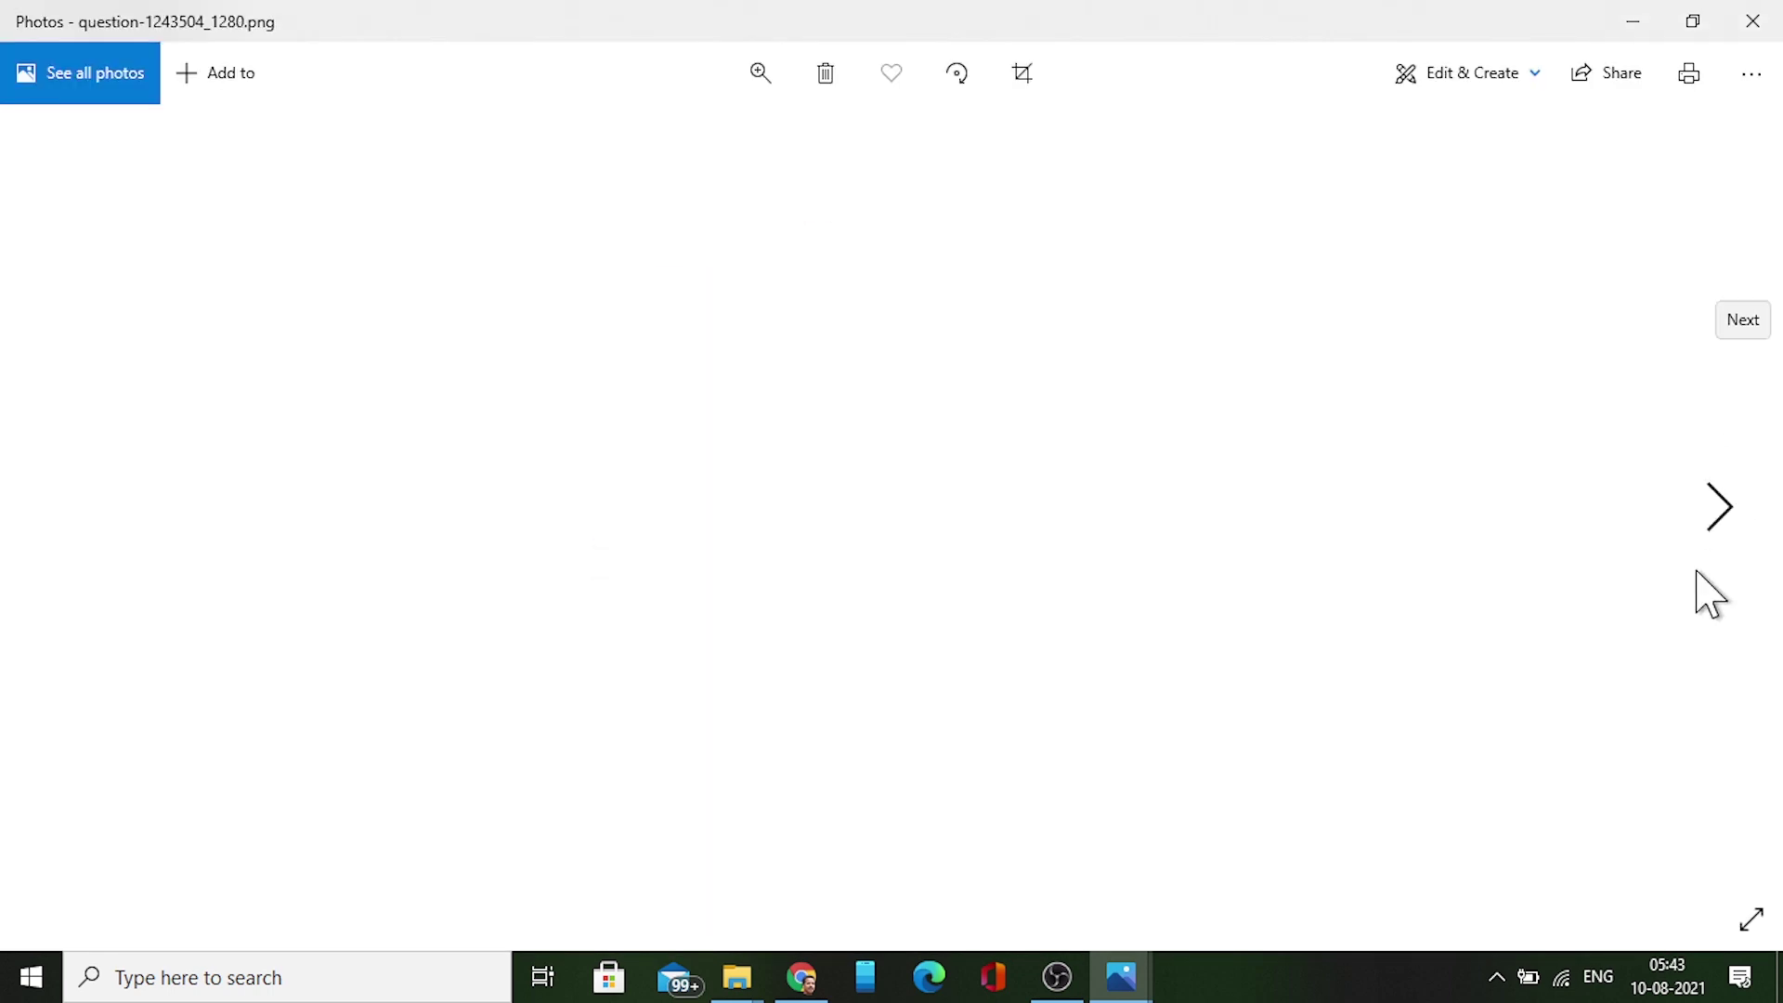
scroll(1134, 548, "down", 1)
scroll(1086, 548, "down", 1)
scroll(608, 539, "down", 1)
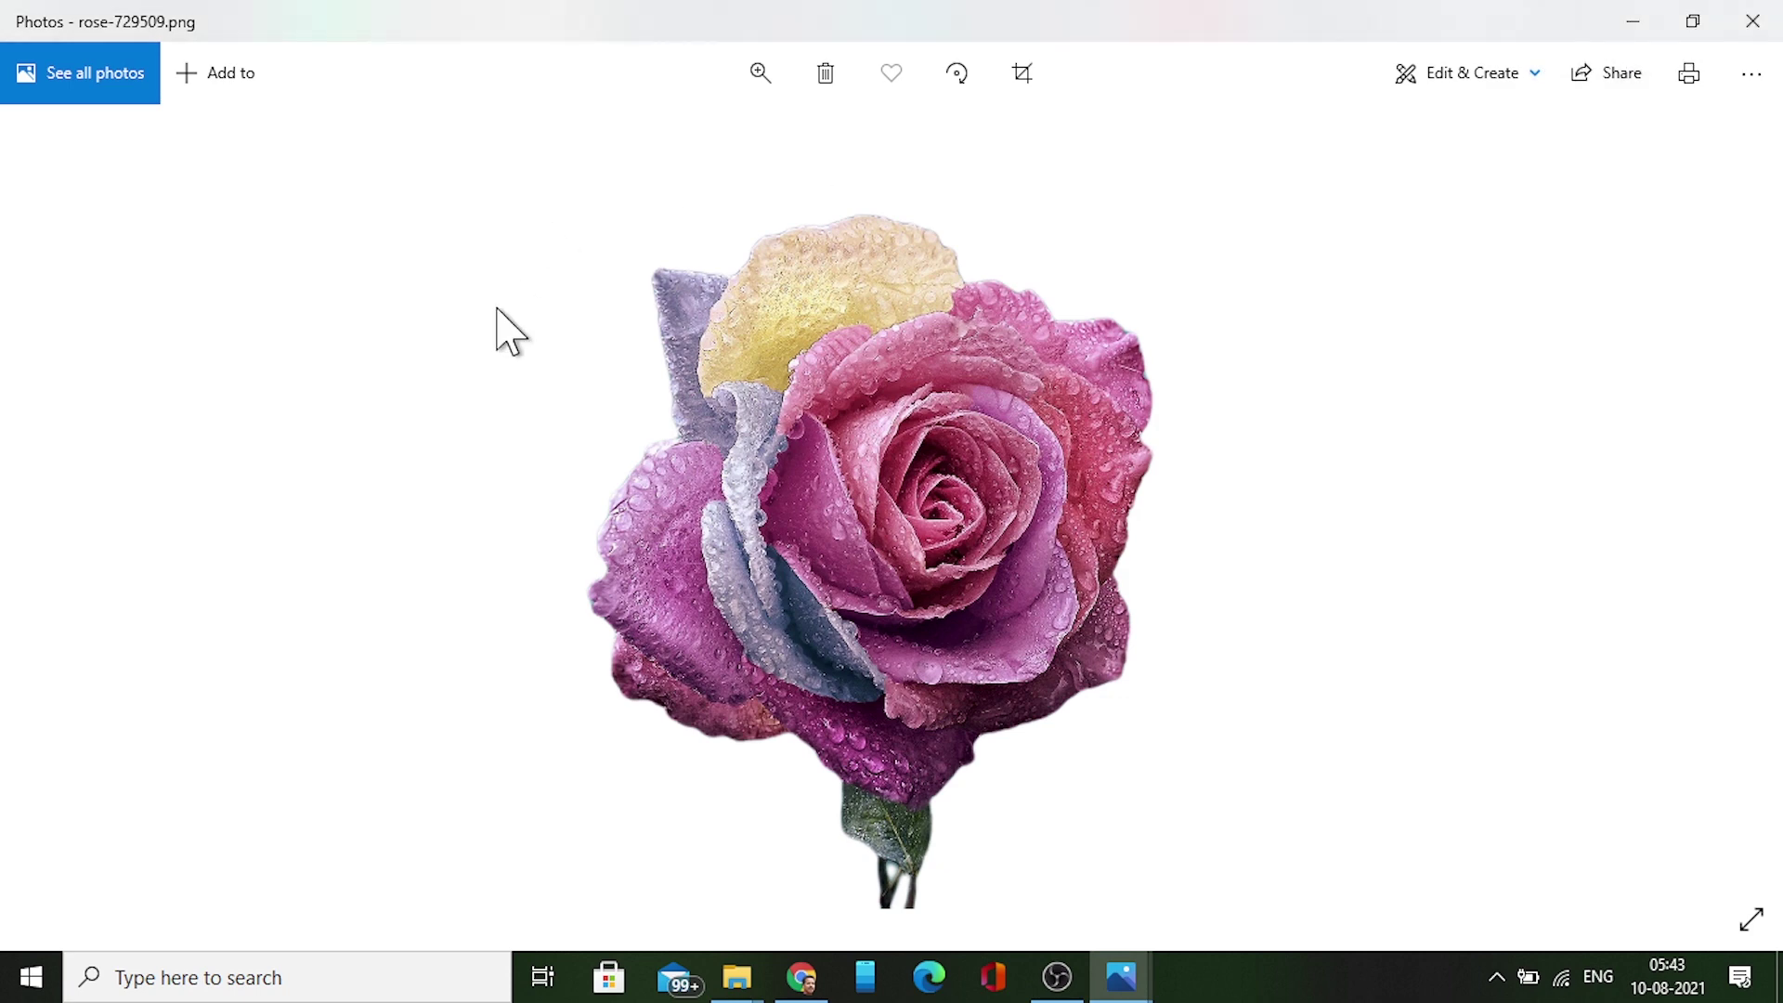
- Return to Chrome, switch to the Pixlr site and open its Remove Background product page
left_click(799, 980)
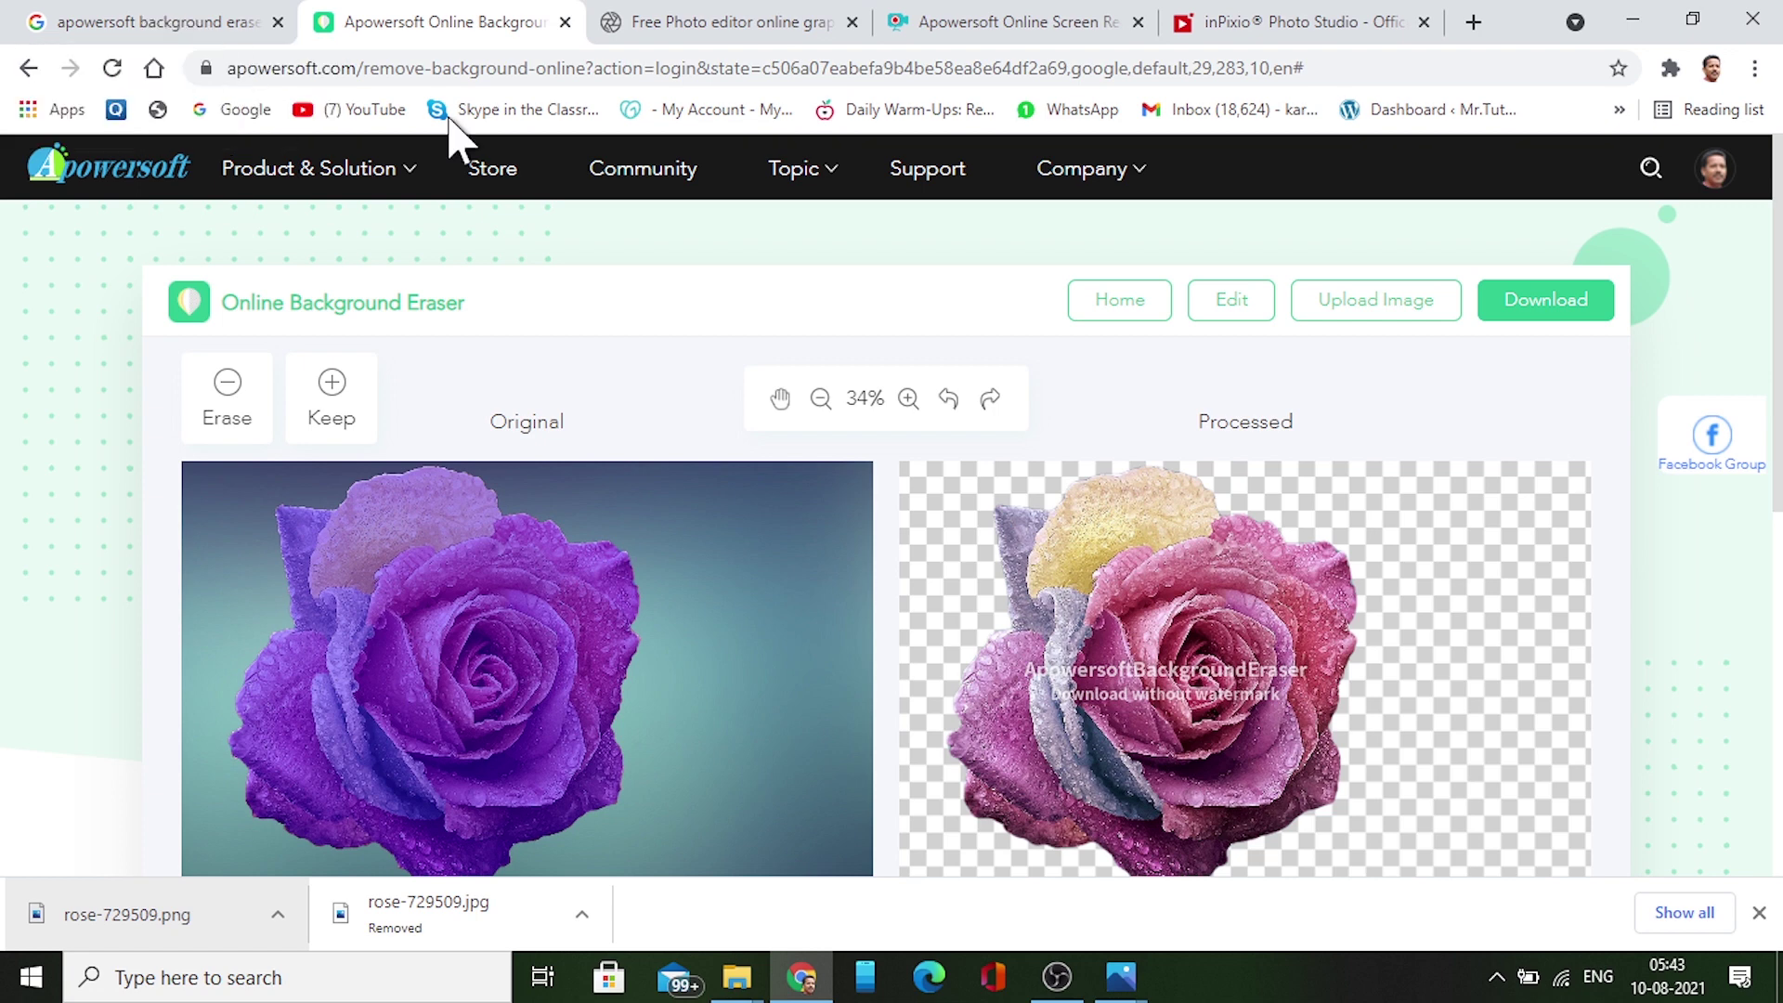
left_click(784, 23)
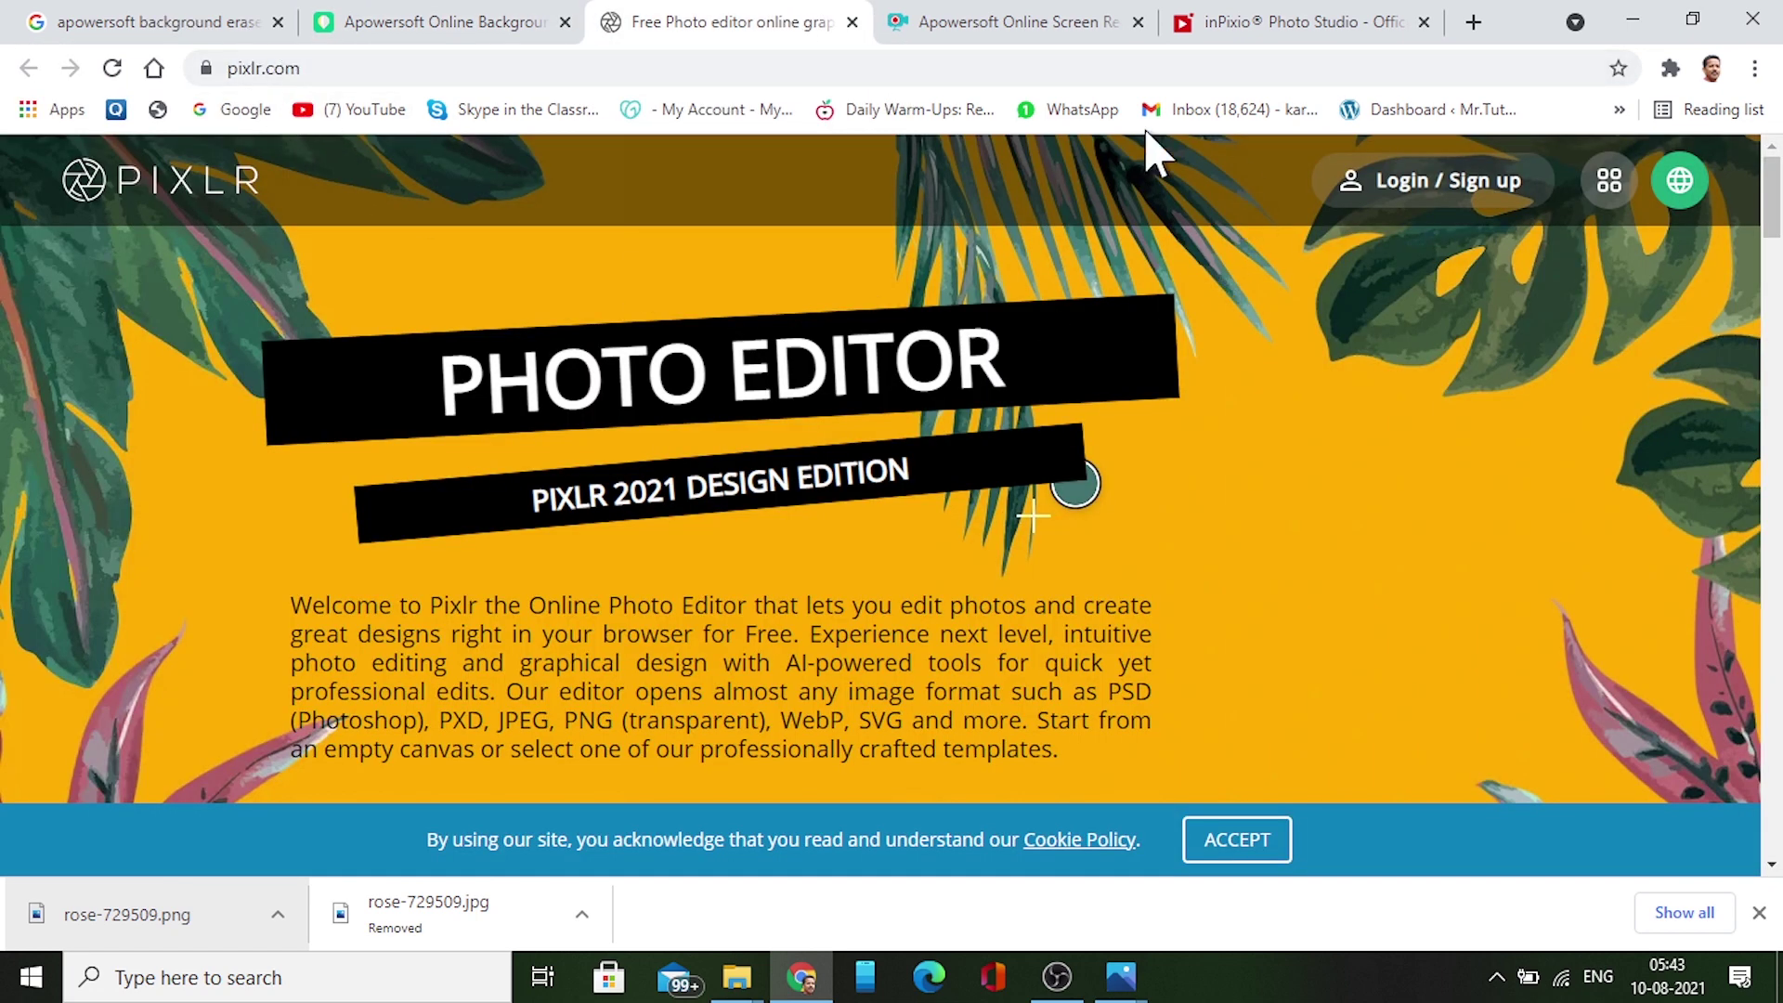
left_click_drag(1769, 223, 1775, 919)
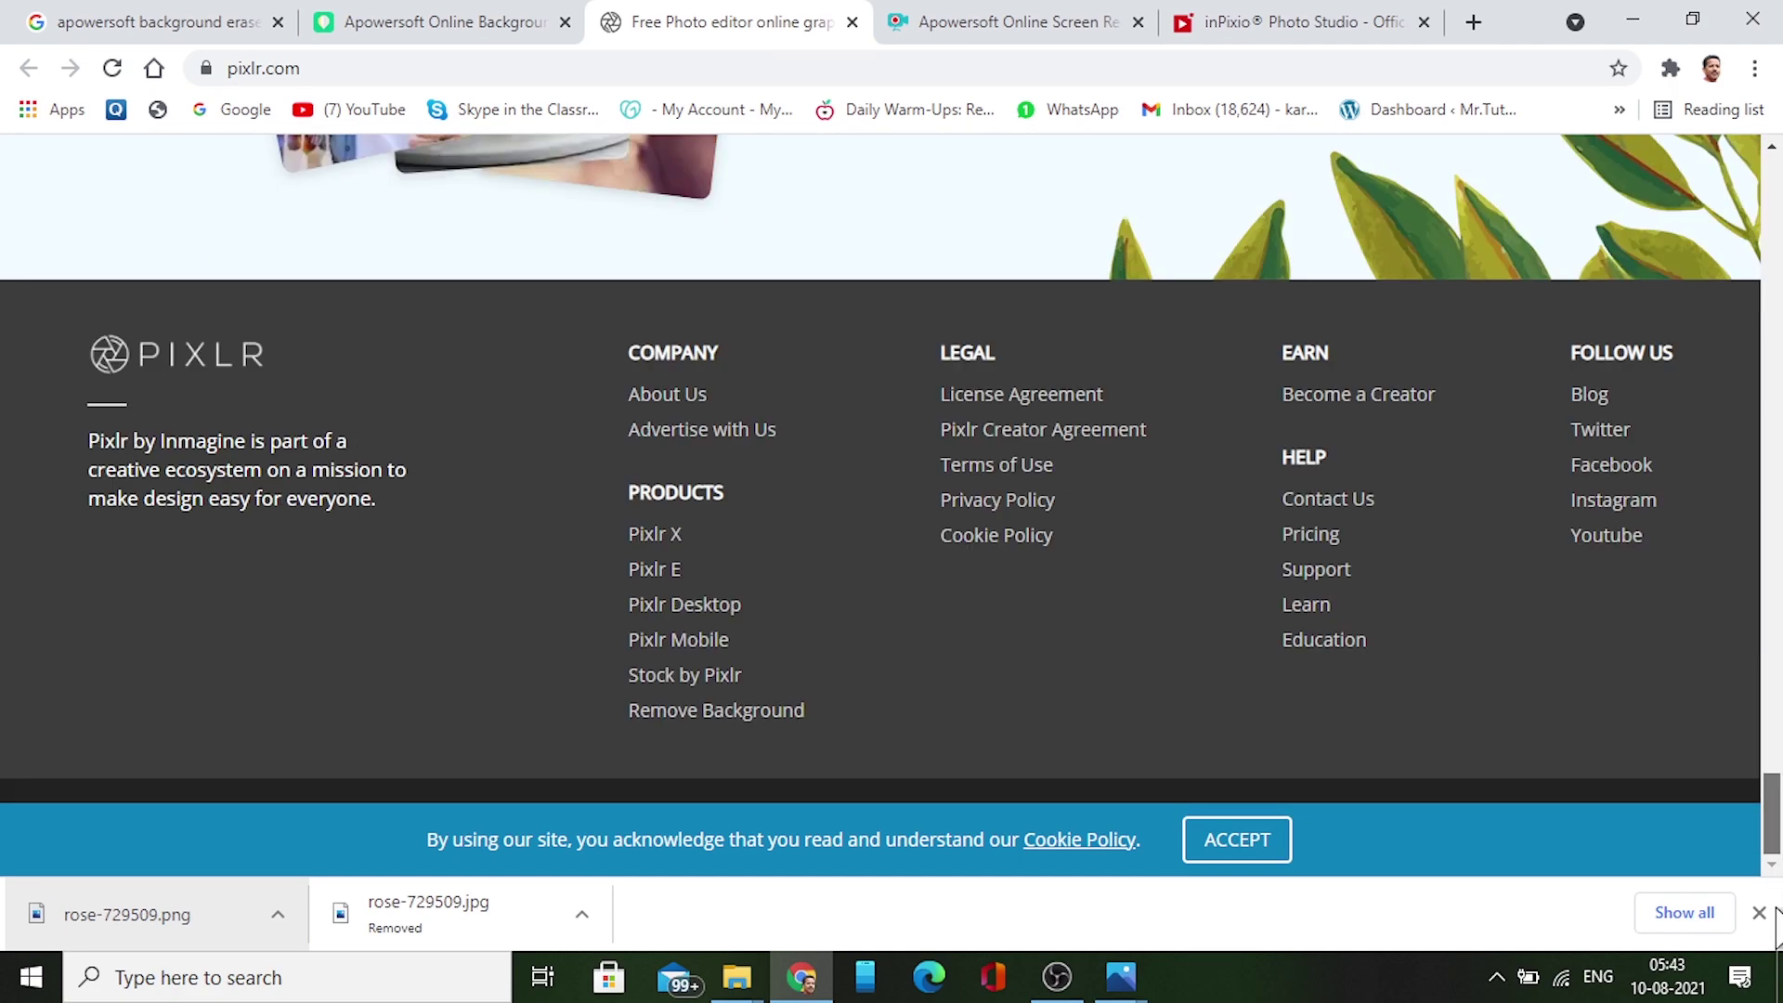
left_click(767, 711)
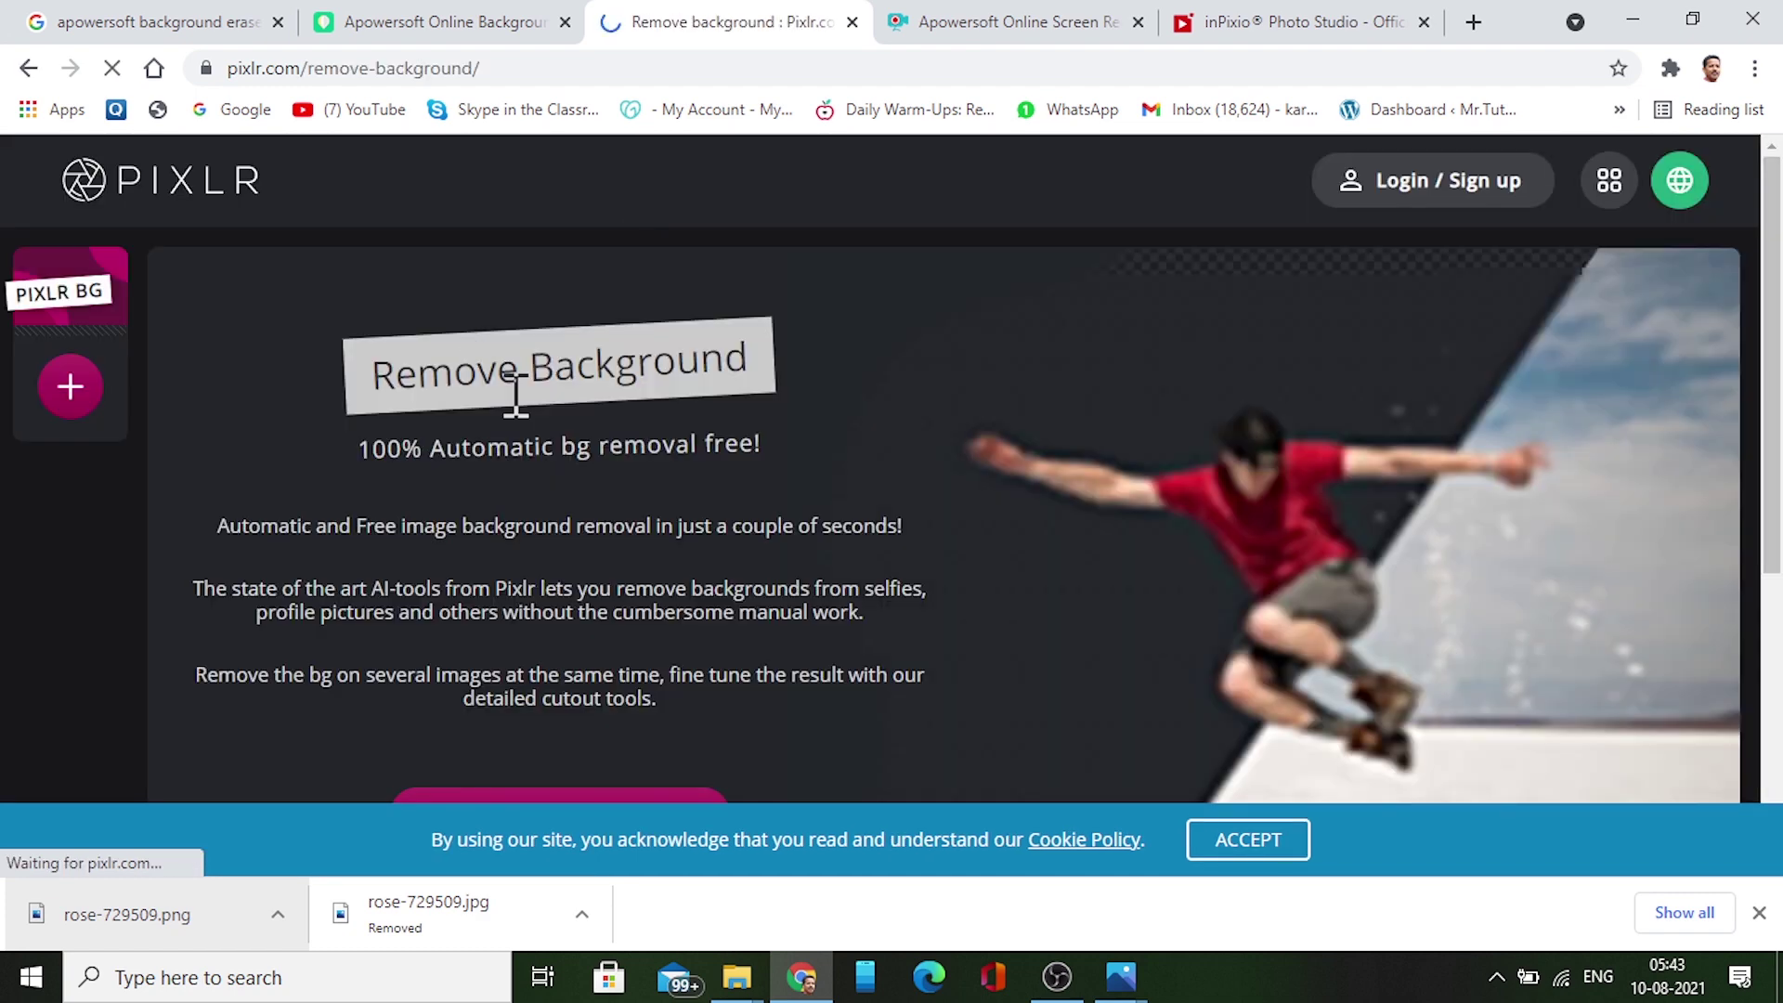
- Open the rose image from the Desktop in Pixlr's background remover
scroll(1385, 498, "down", 2)
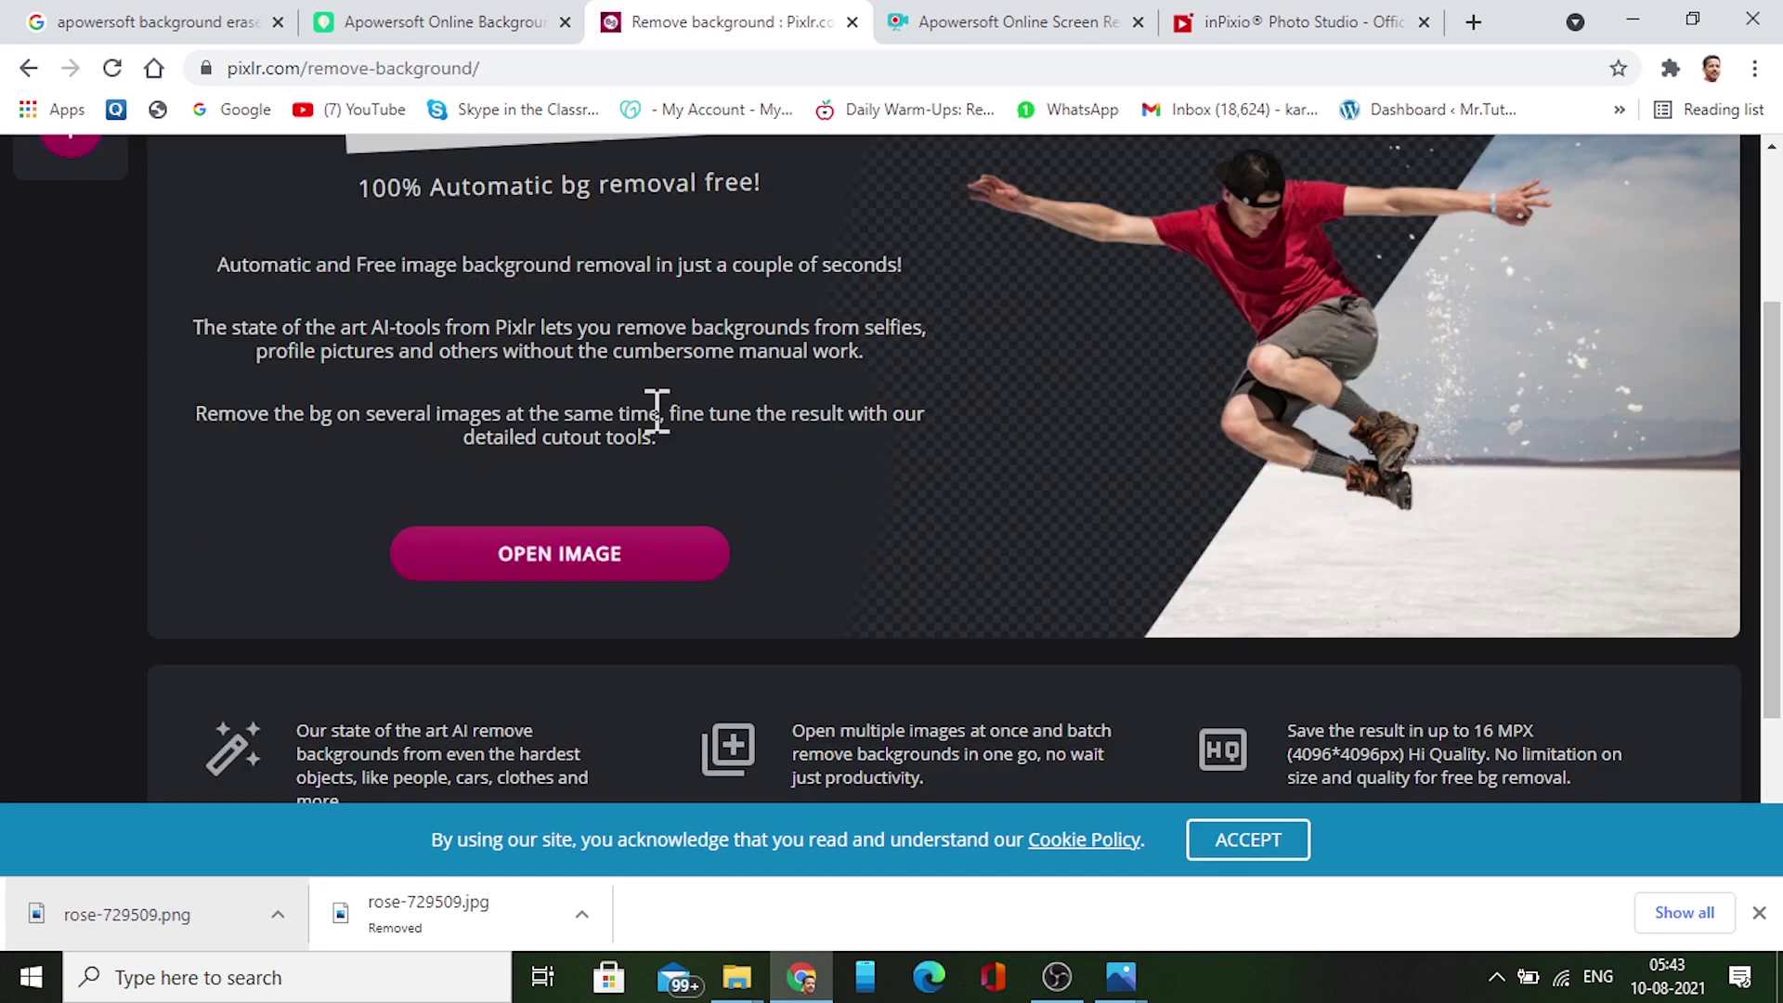
left_click(636, 557)
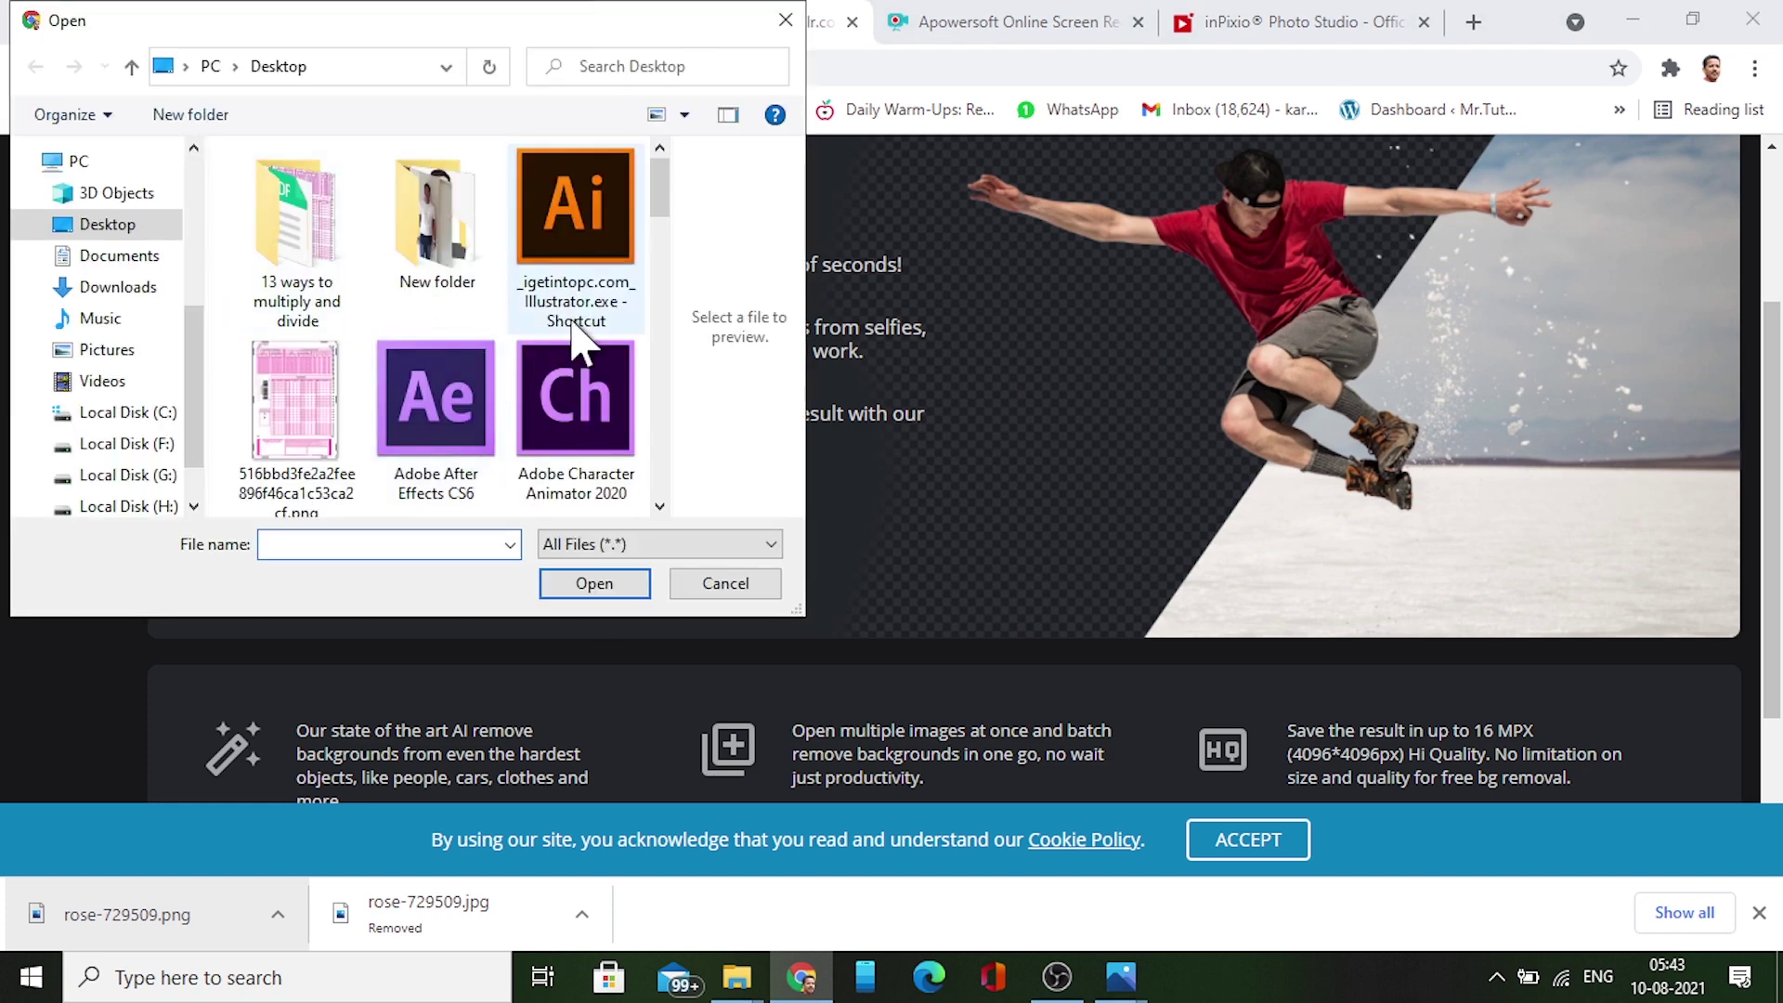
left_click_drag(665, 206, 677, 498)
left_click(296, 256)
left_click(587, 585)
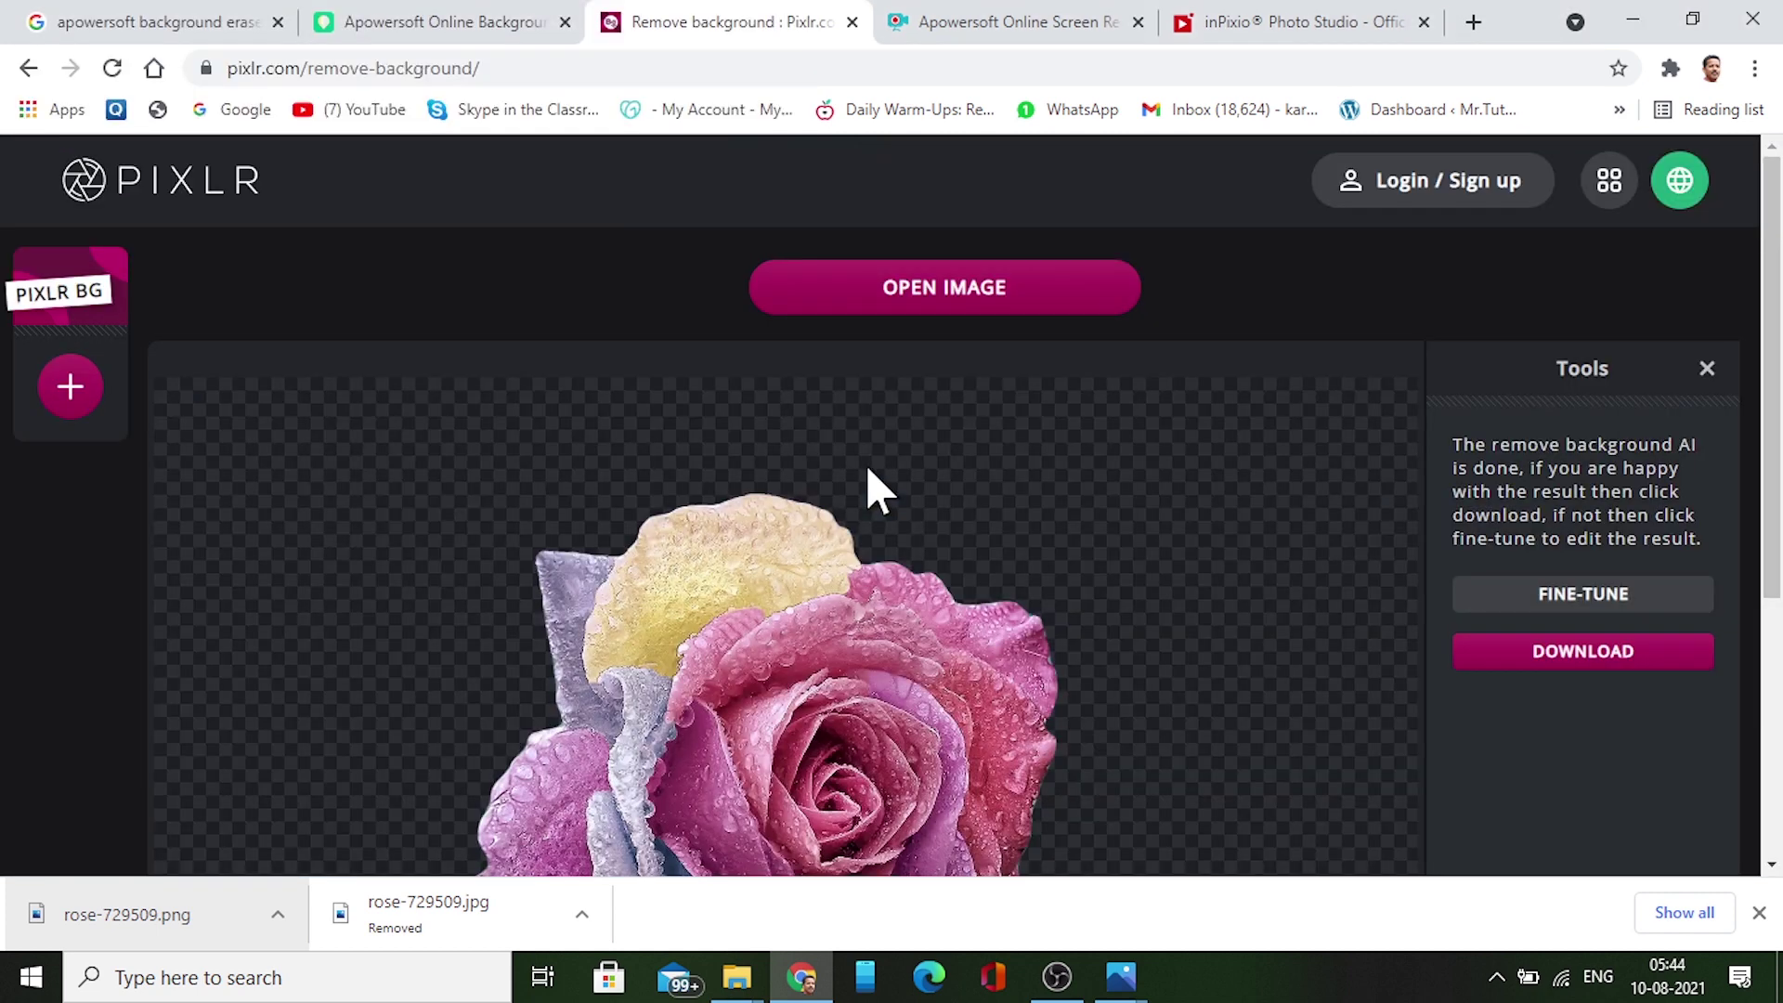
- Download the background-free rose from Pixlr and show pixlr-bg-result.png in its folder
left_click_drag(1767, 321, 1780, 502)
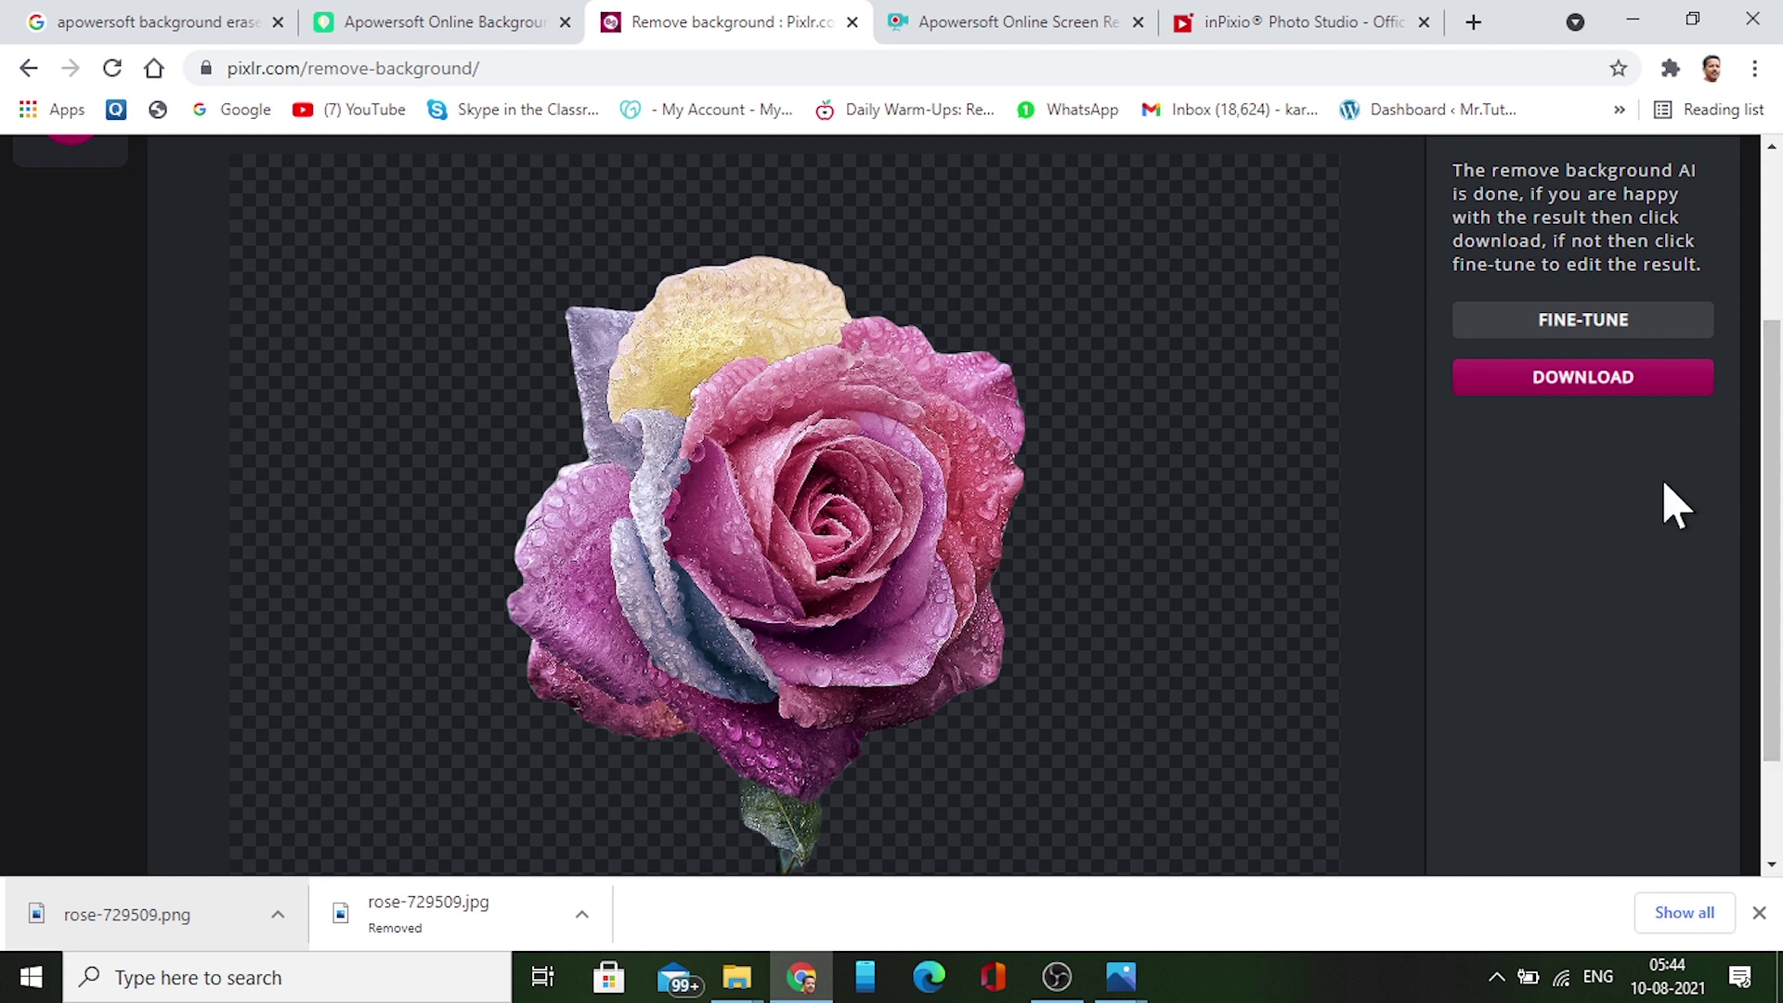
left_click(1599, 383)
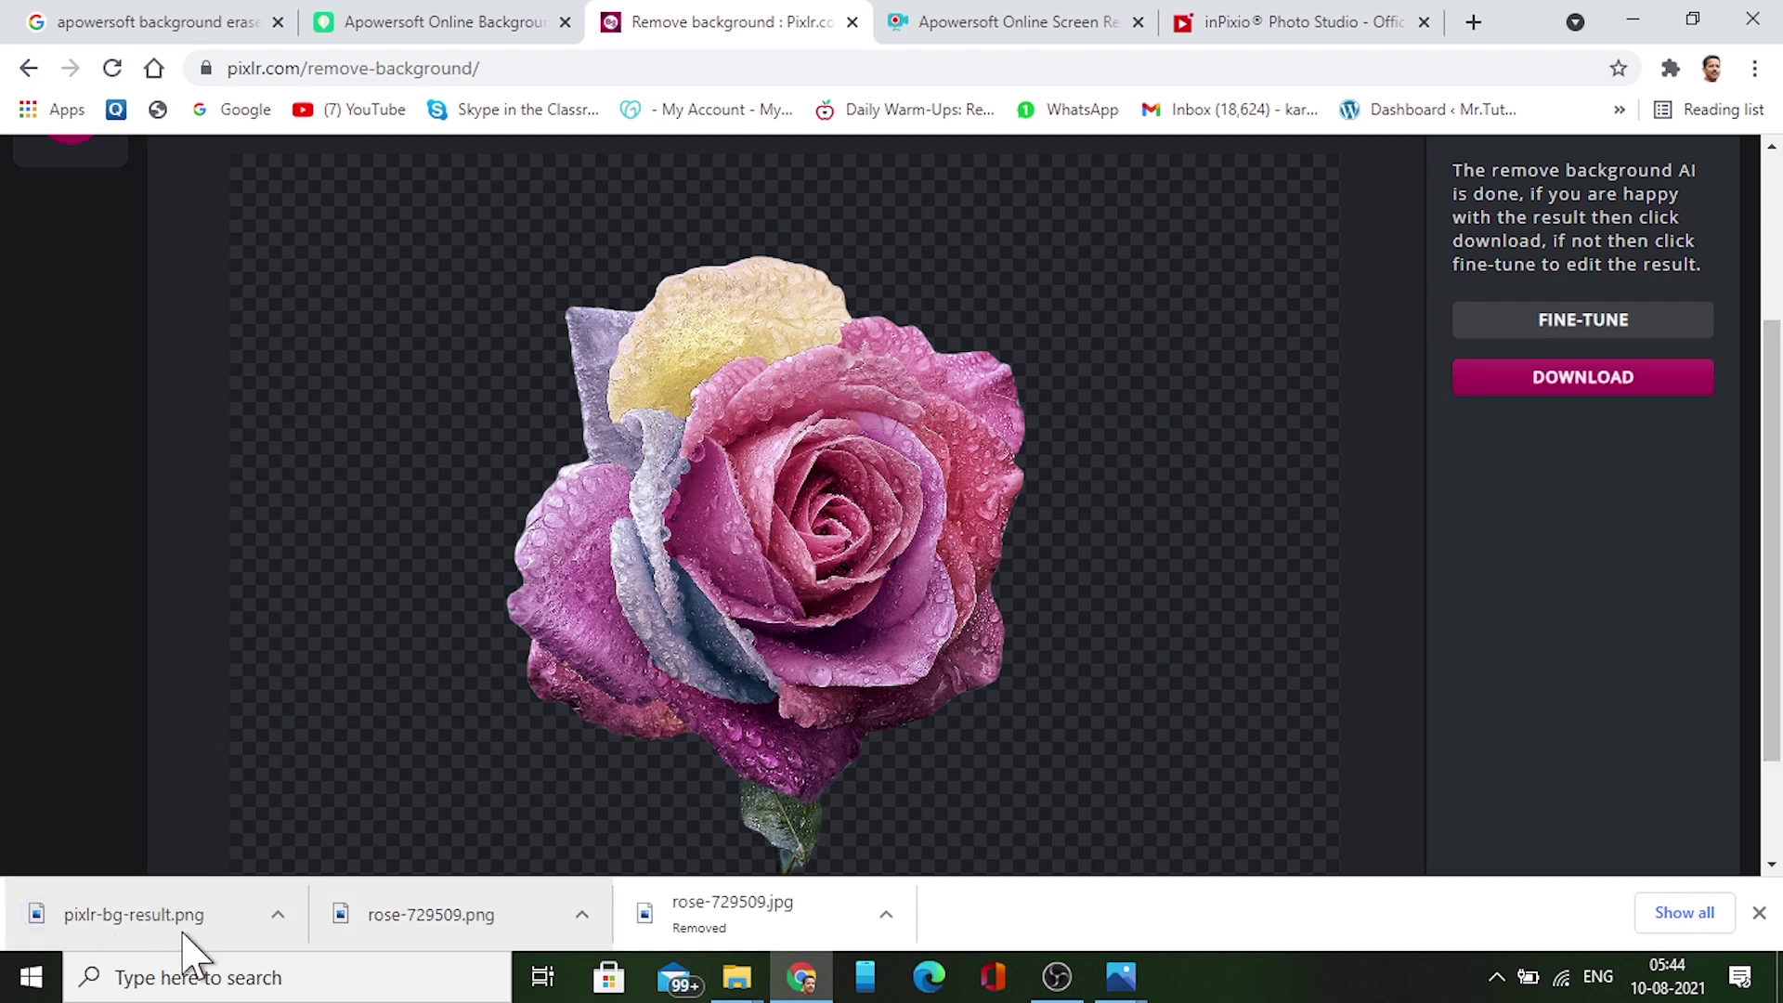
left_click(280, 919)
left_click(336, 832)
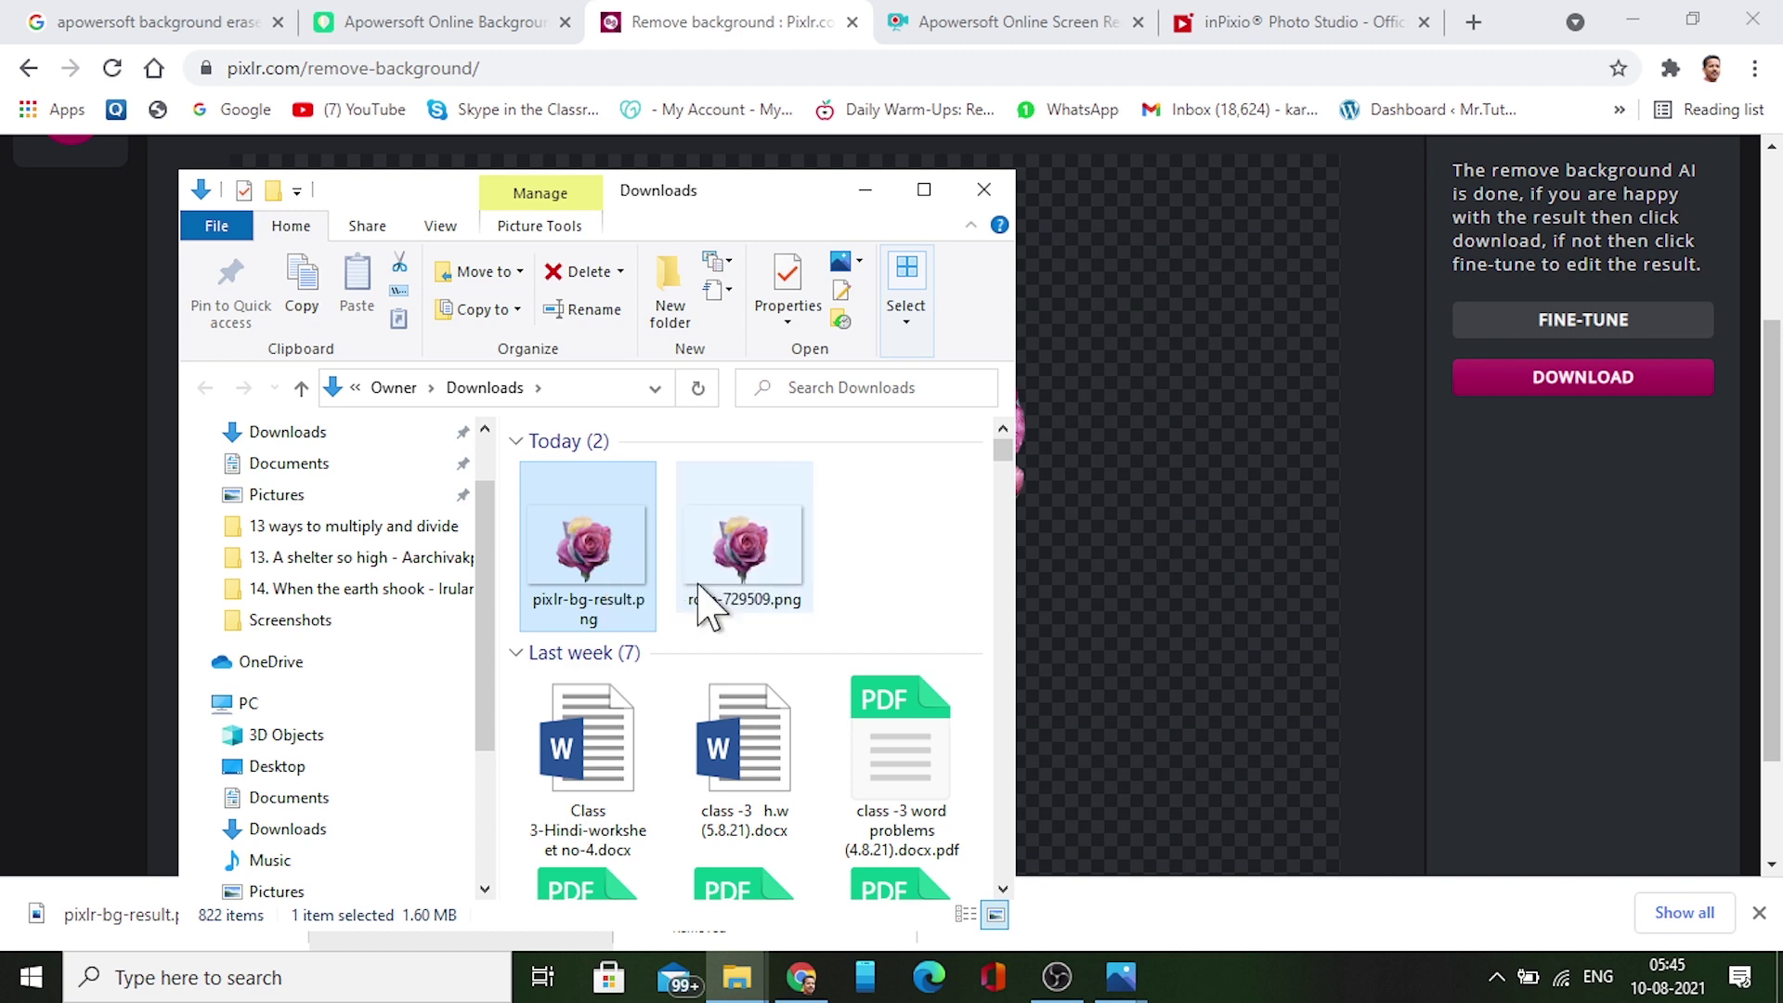
- Close the Downloads window and the photo viewer, and move rose-729509.jpg on the desktop to the free spot beside py.png
left_click(1649, 19)
left_click(1637, 17)
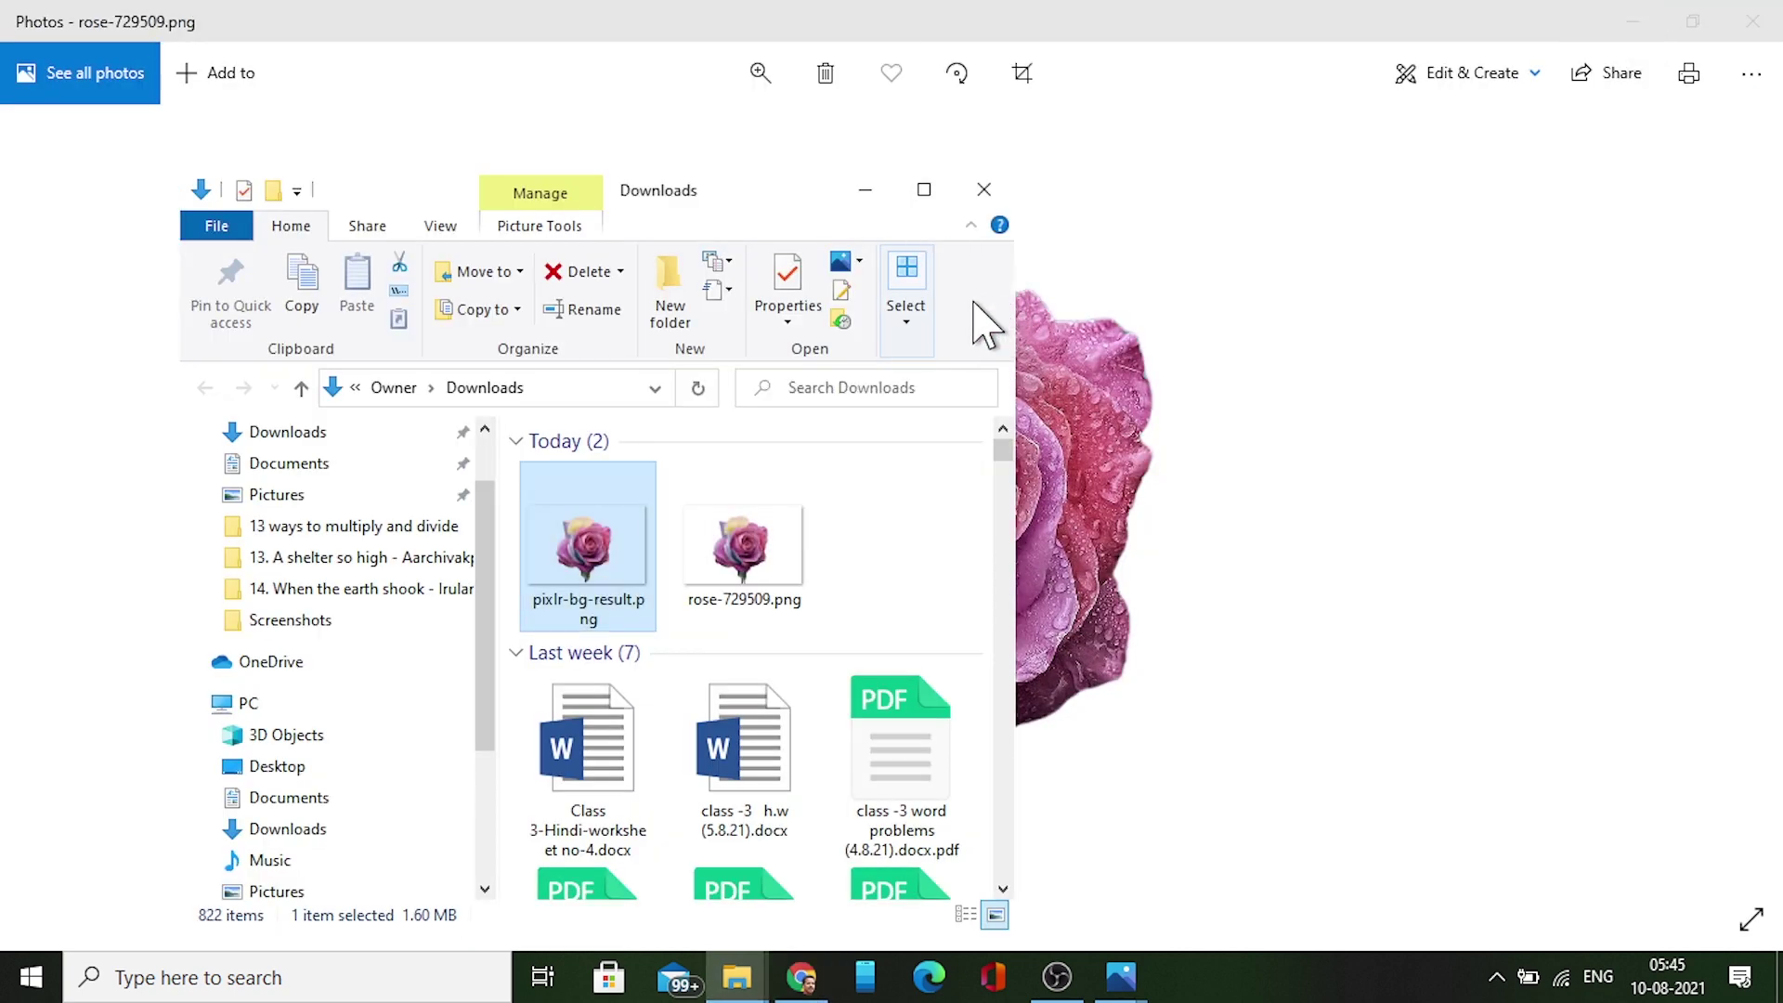
left_click(984, 189)
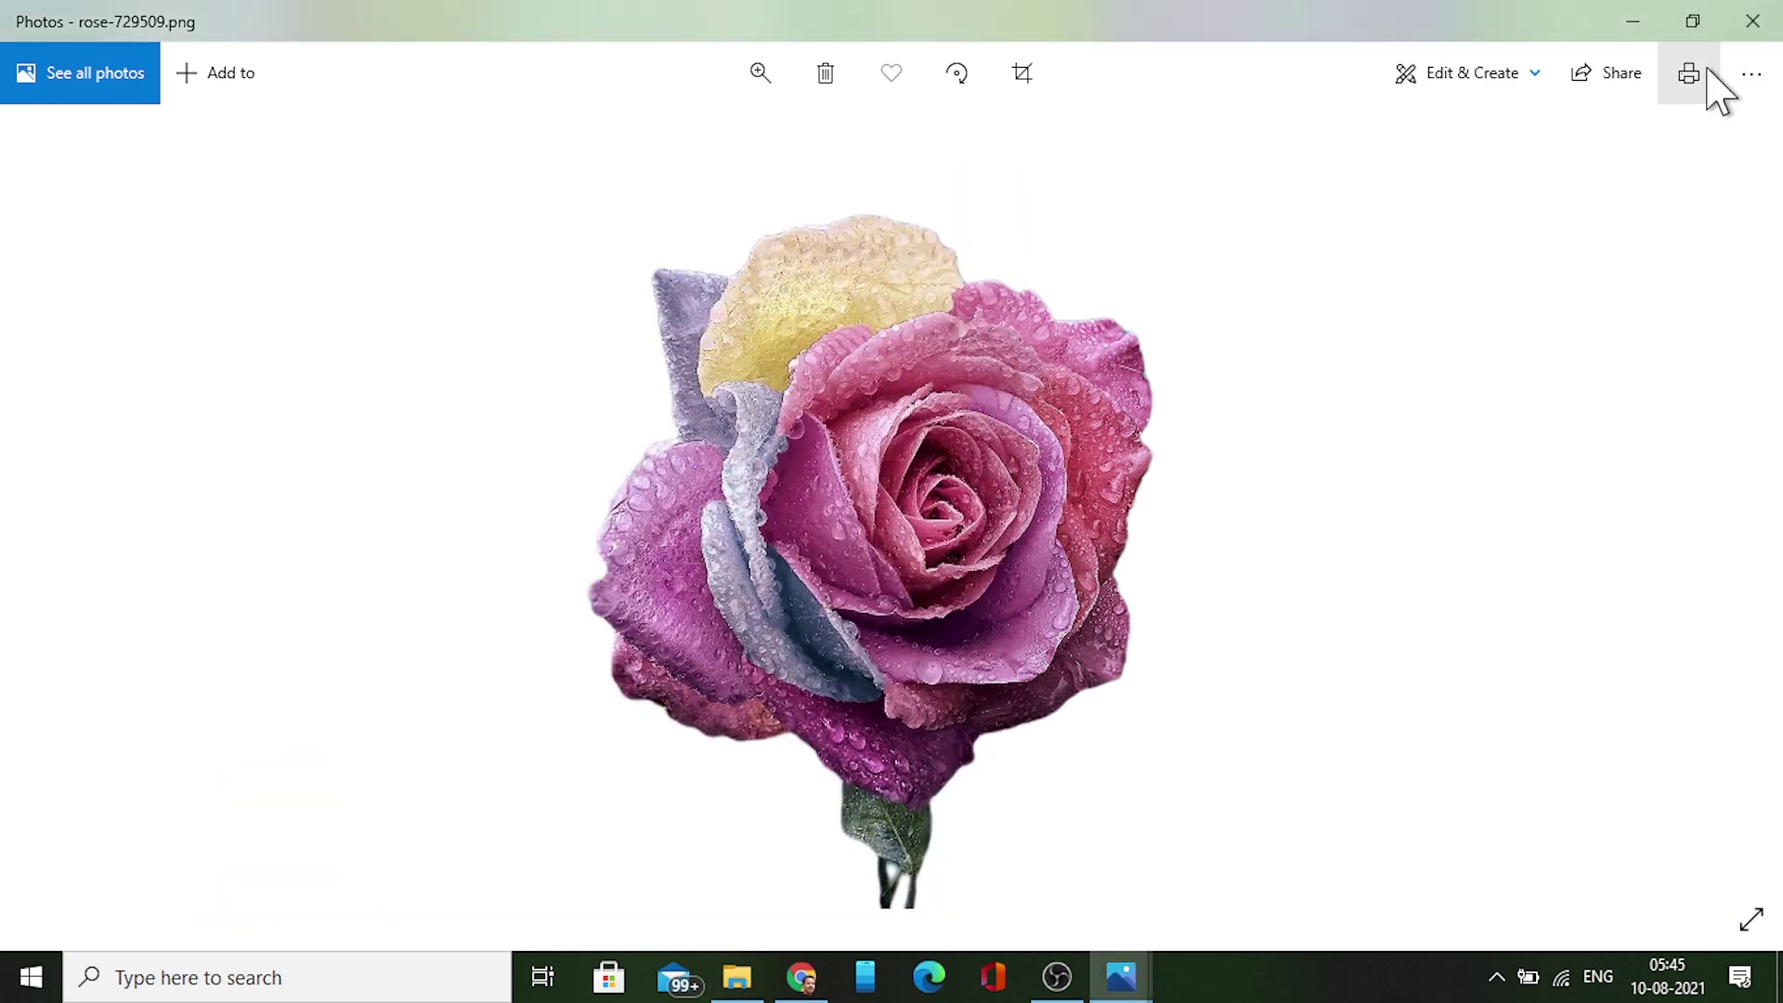
left_click(1753, 20)
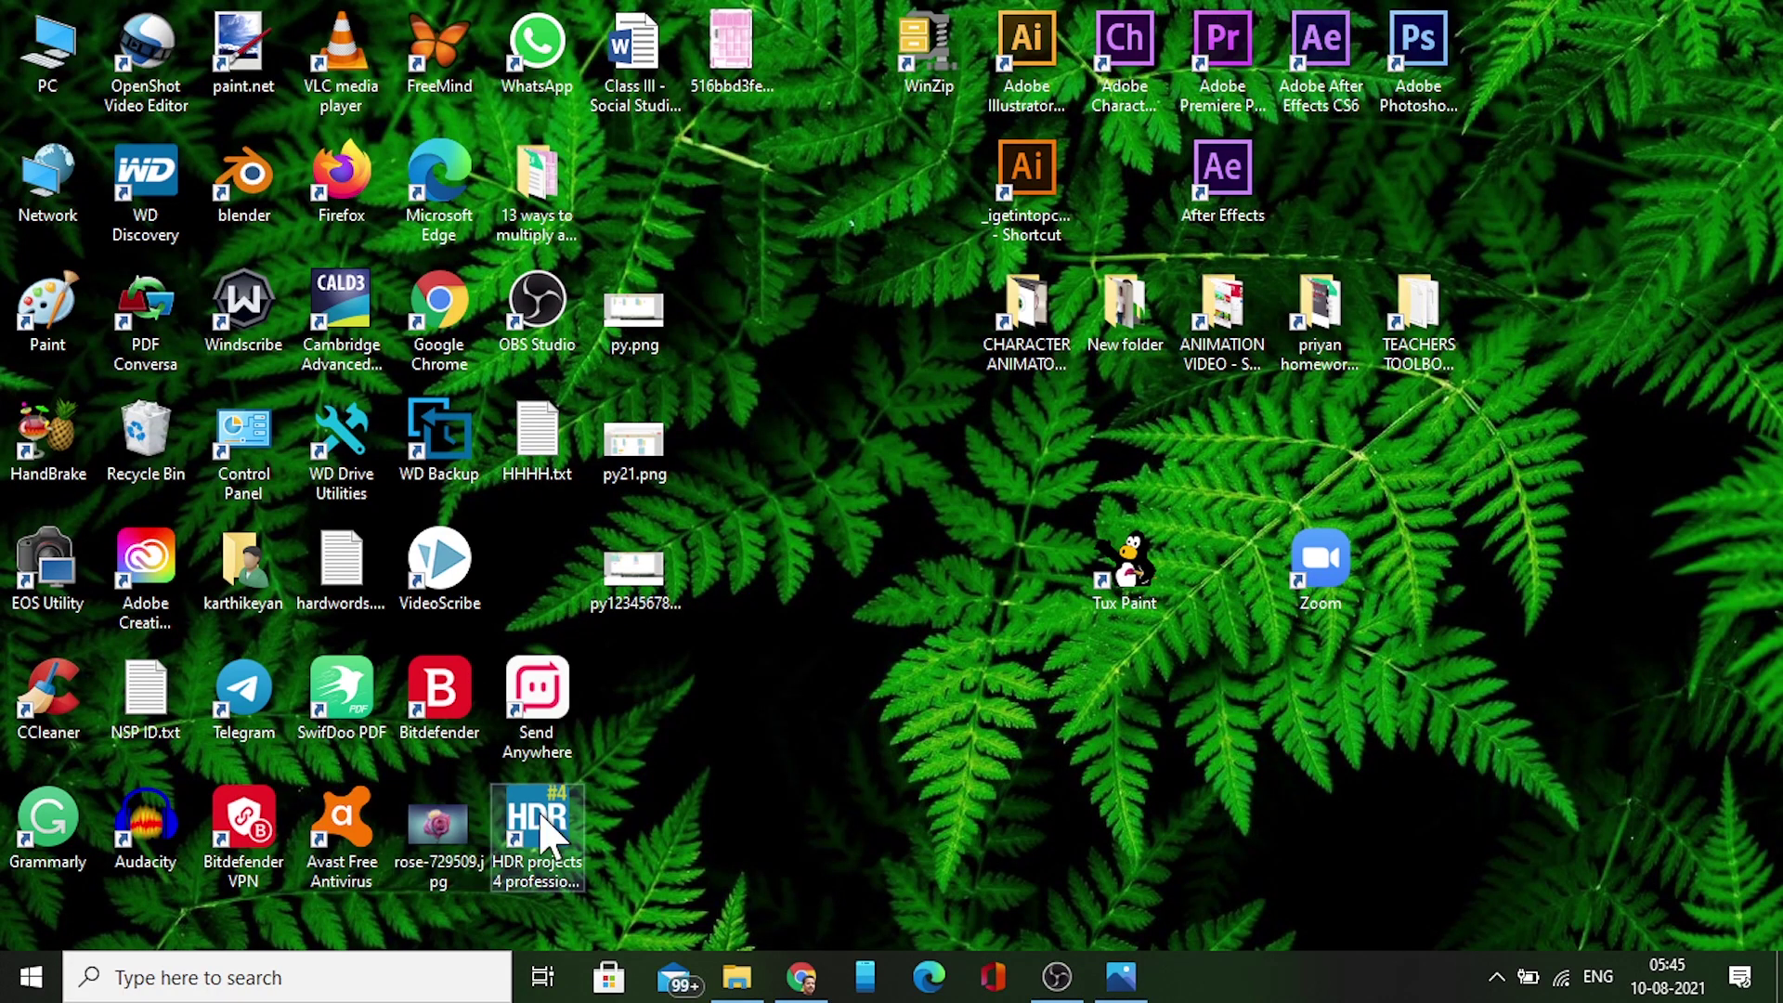
left_click_drag(447, 847, 743, 339)
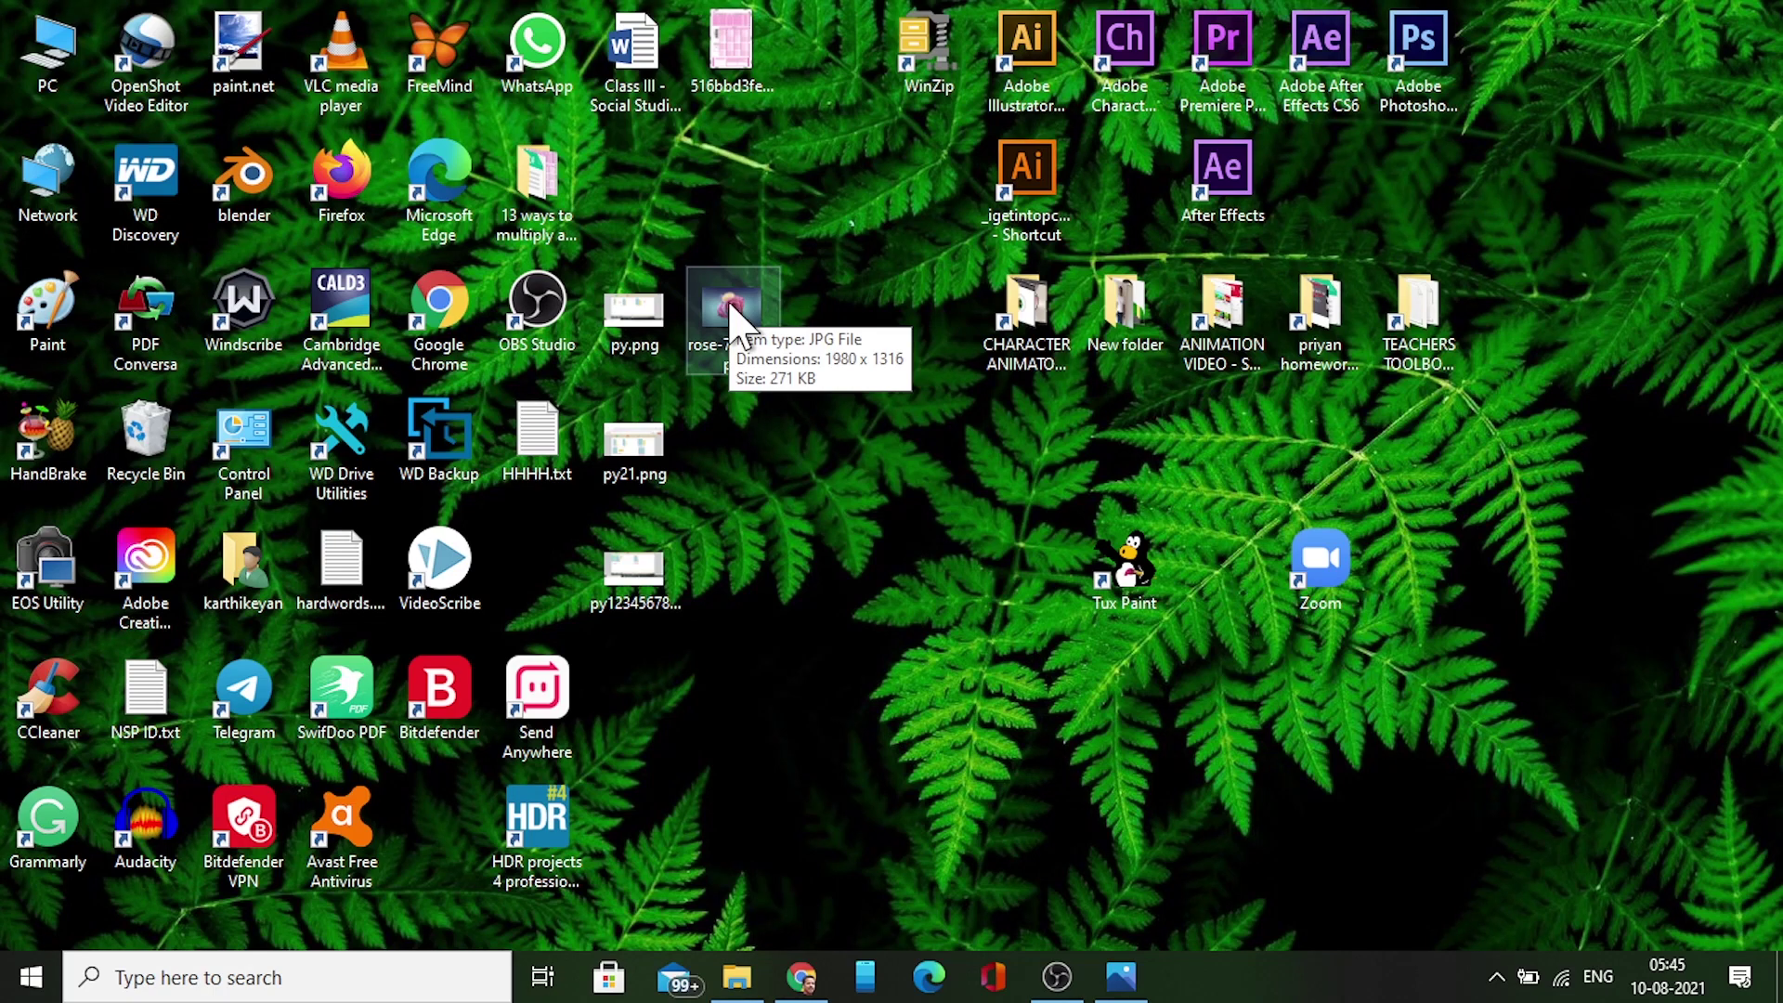
- Return to Chrome, show pixlr-bg-result.png in the Downloads folder to compare it with rose-729509.png, and close the folder window
left_click(798, 975)
left_click(278, 914)
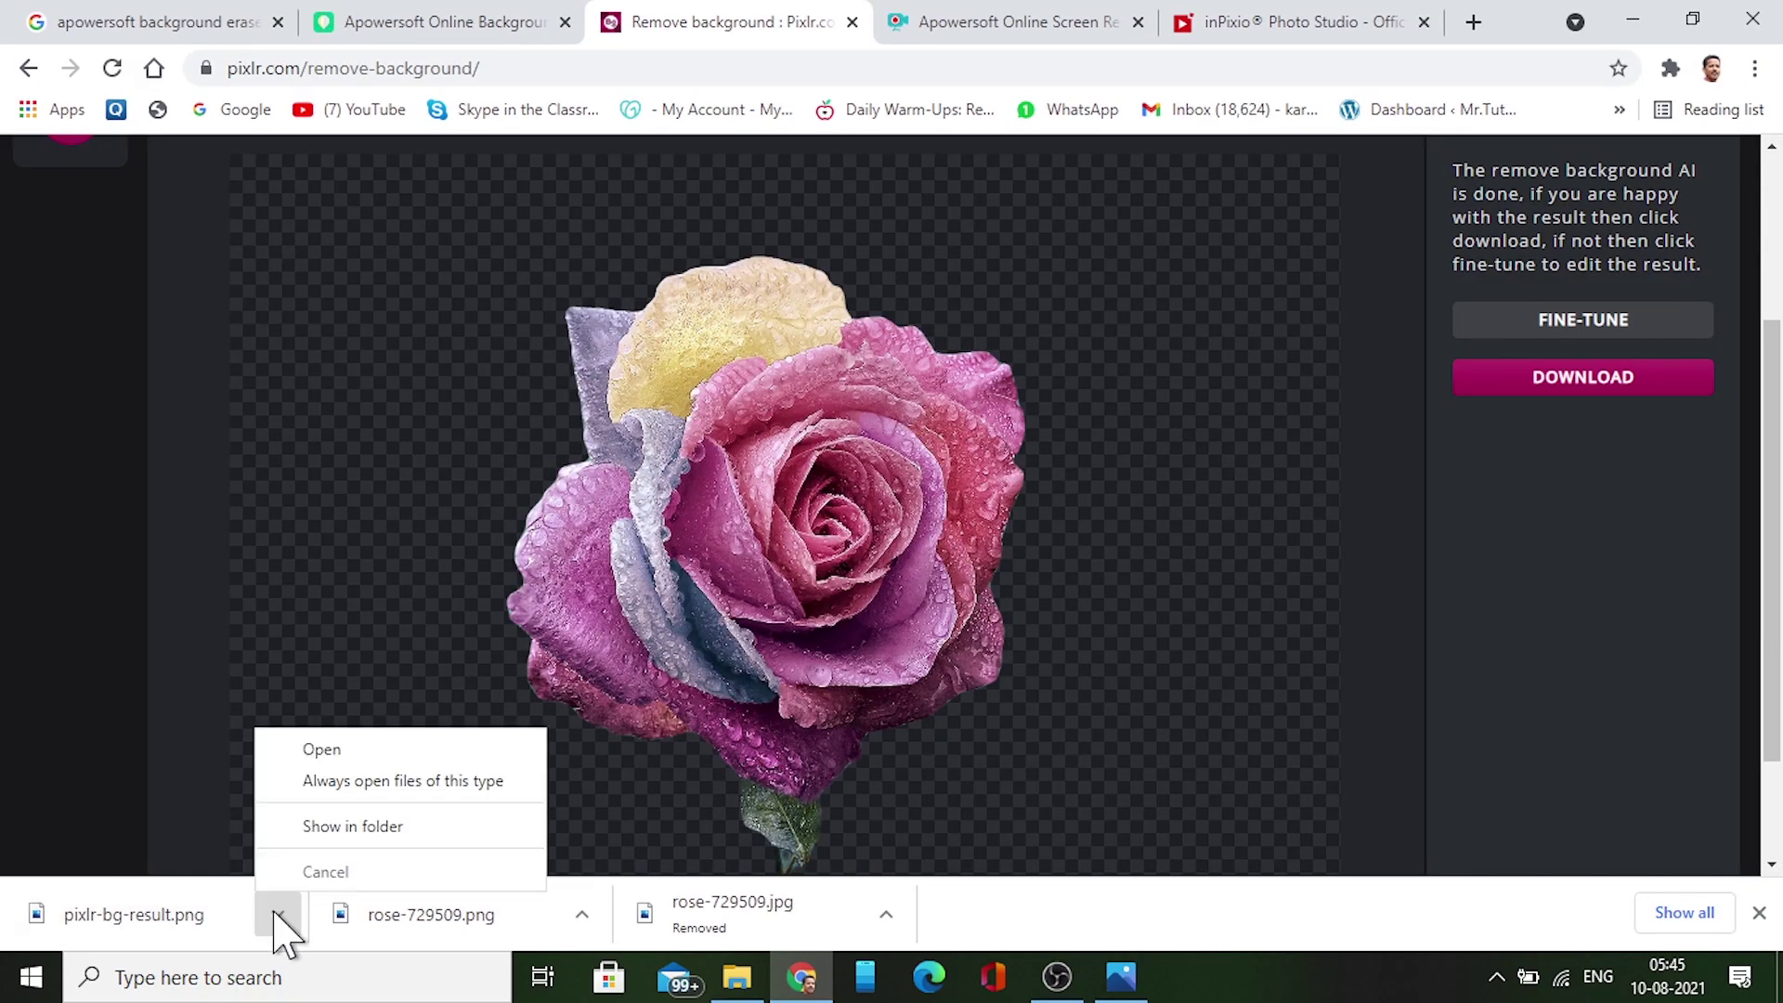
left_click(376, 825)
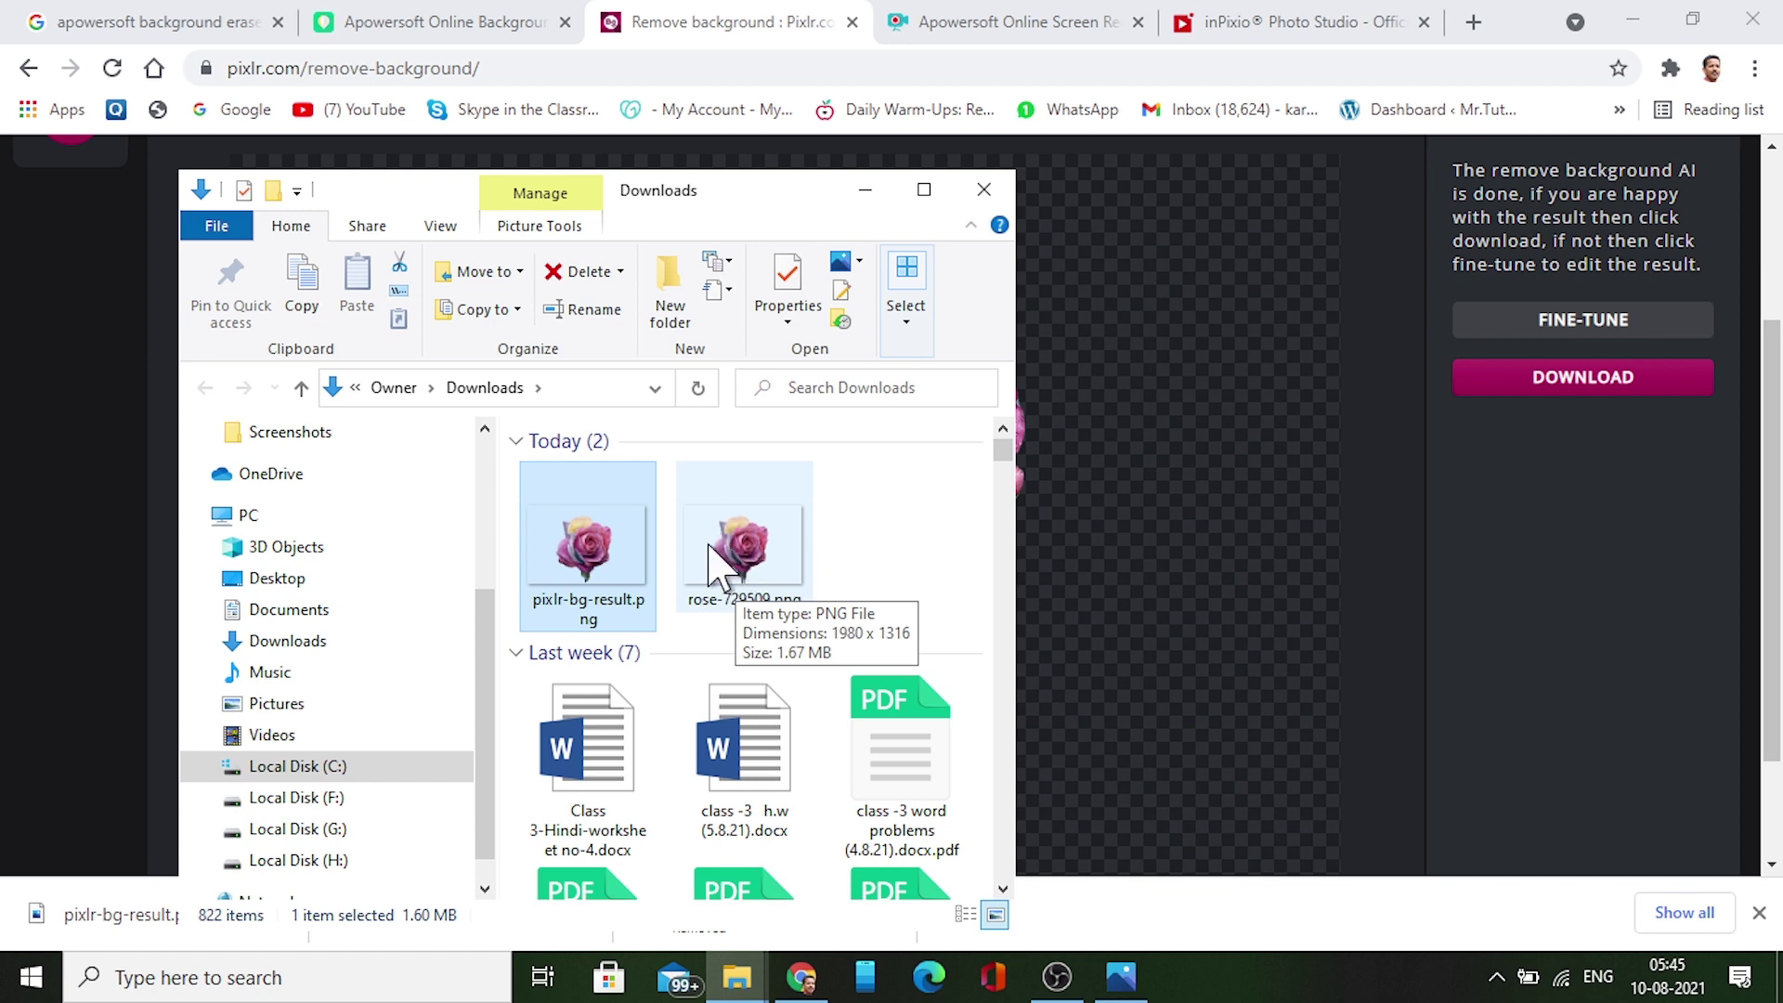
left_click(984, 195)
- Go back to the Google search page and replace the query with a search for inpixio
left_click(957, 28)
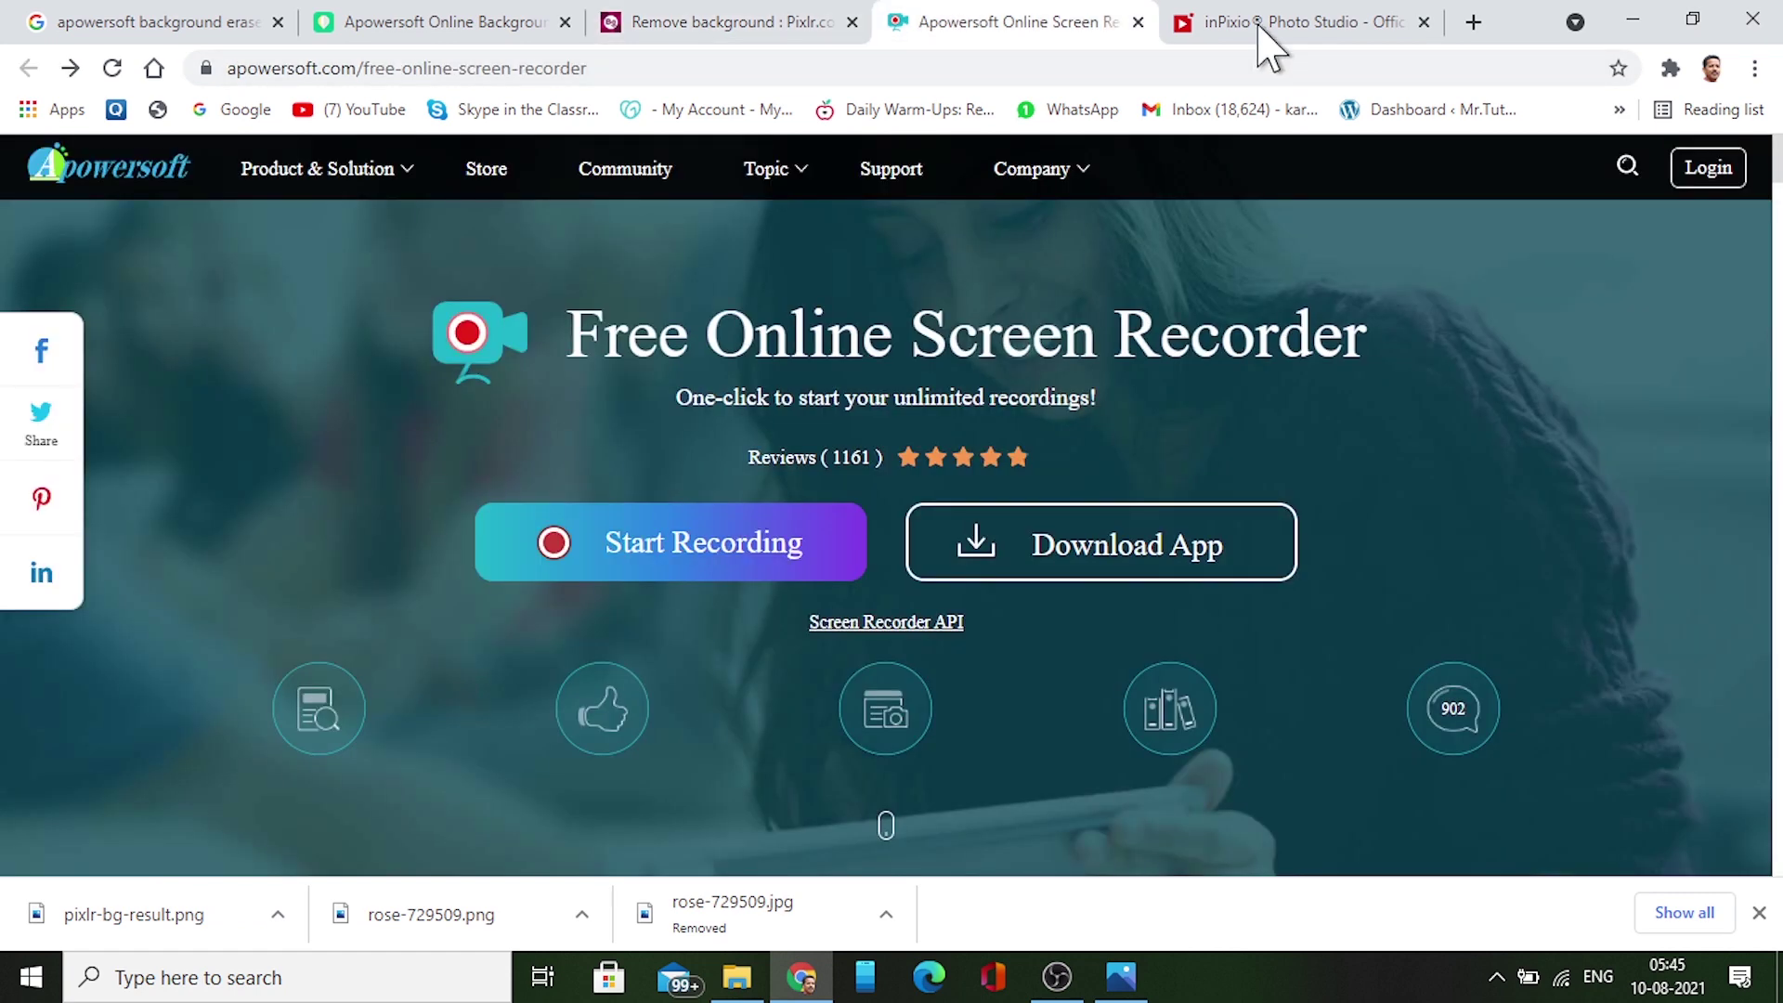
left_click(134, 23)
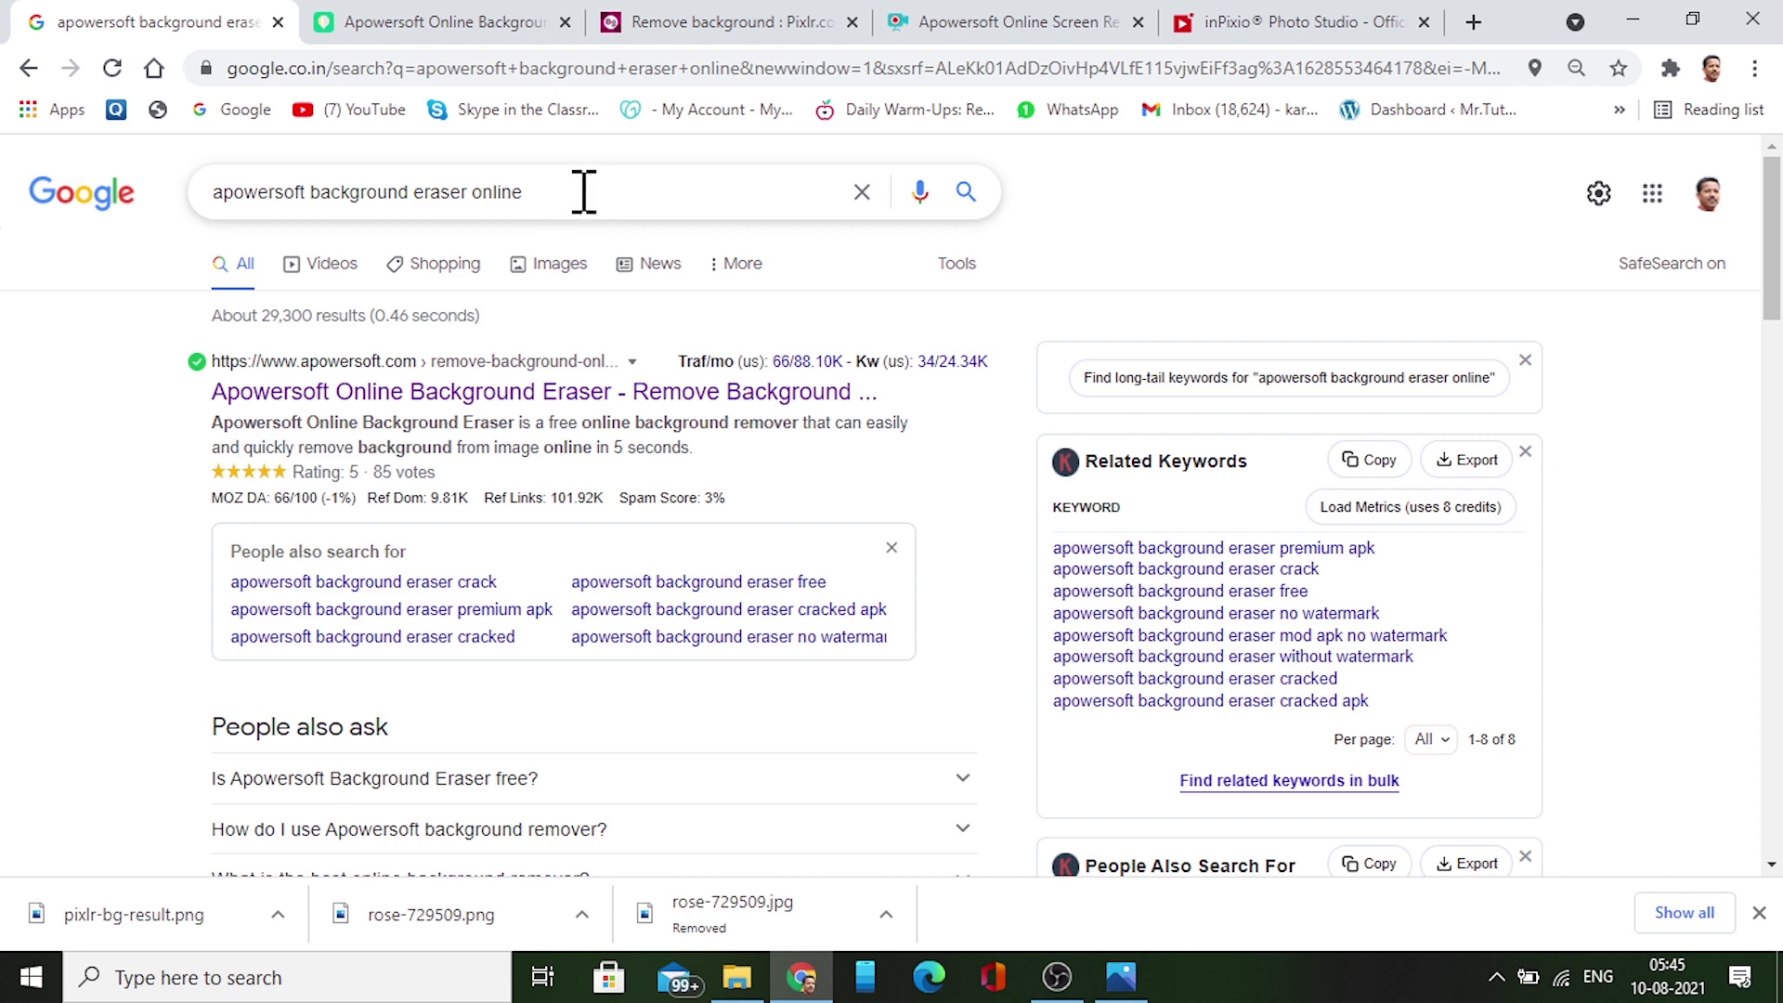
left_click(861, 191)
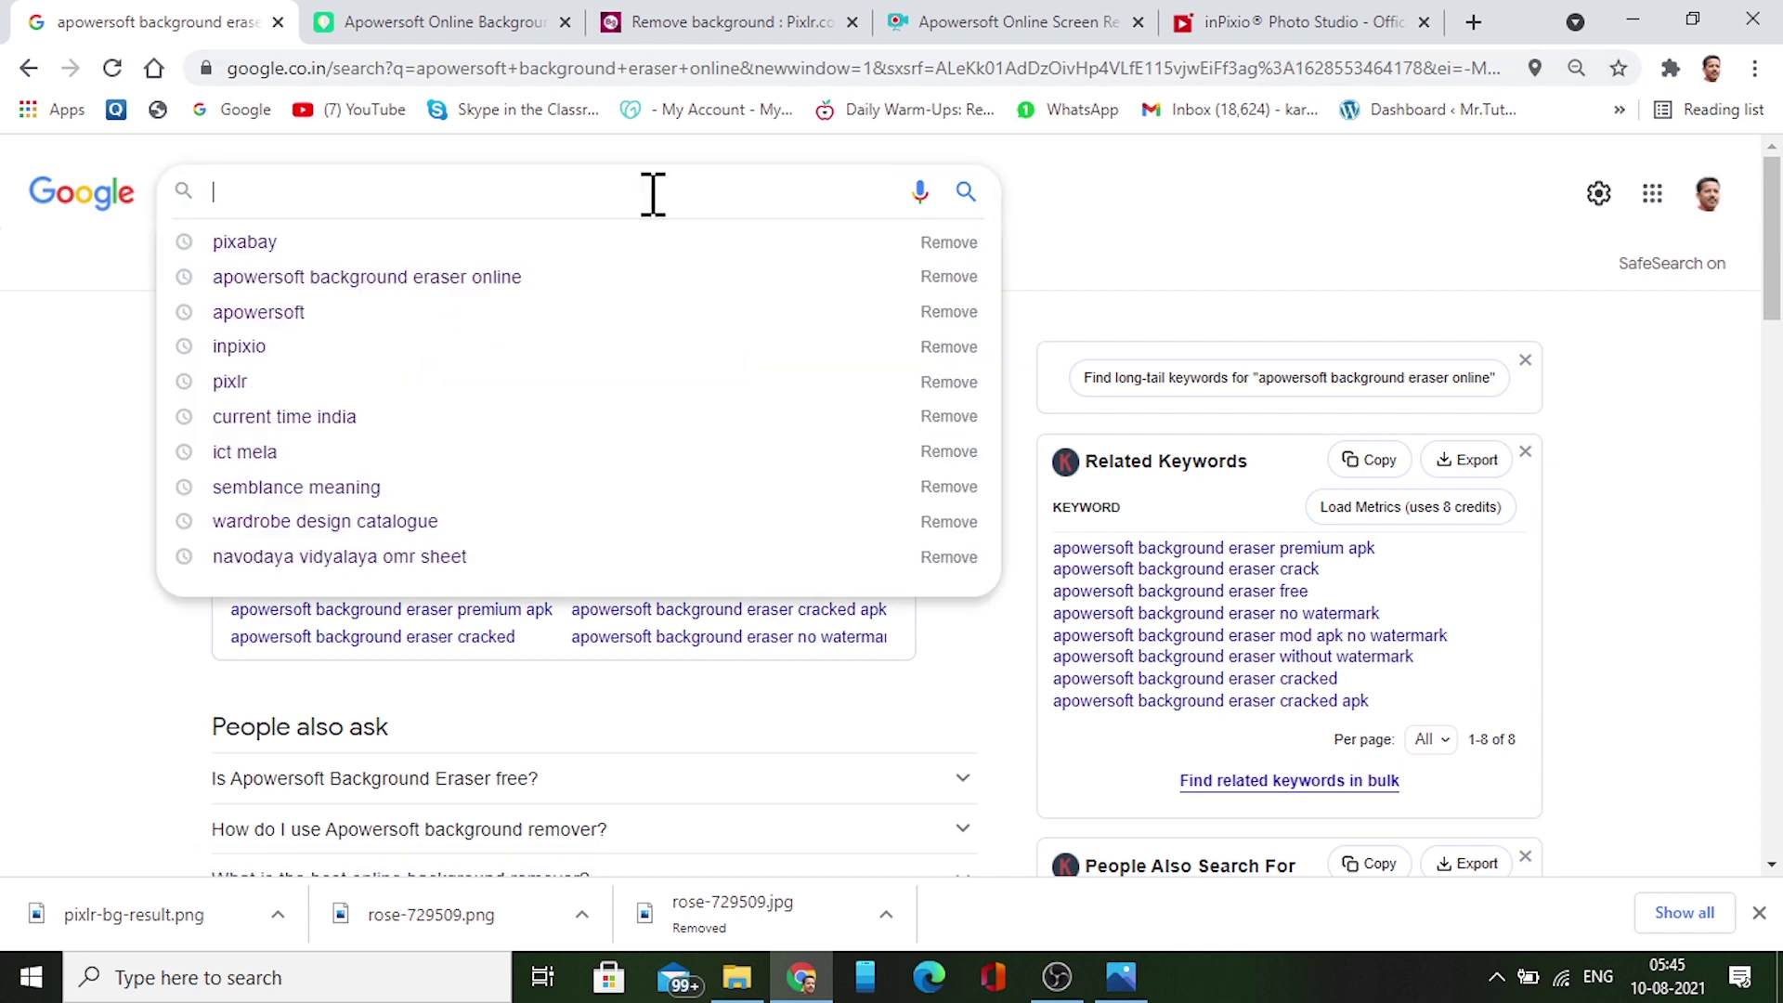
left_click(310, 348)
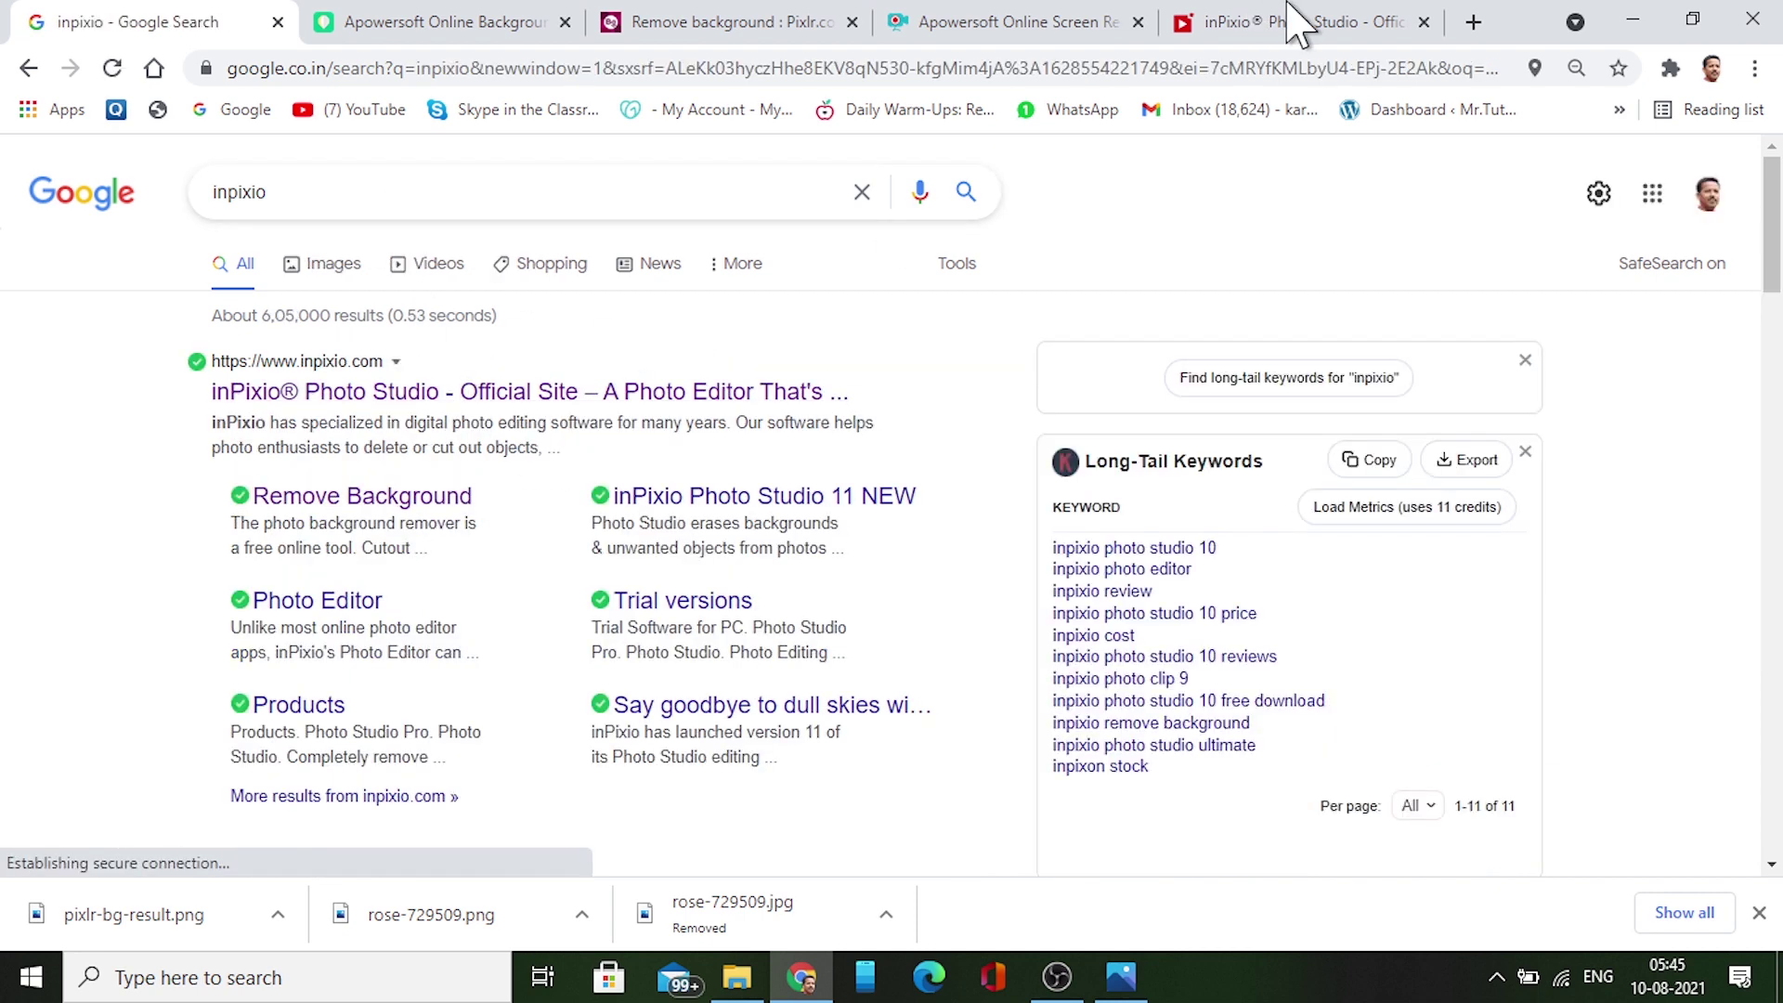
- Switch to the inPixio website and open its online Remove Background tool from the links in the page footer
left_click(1277, 36)
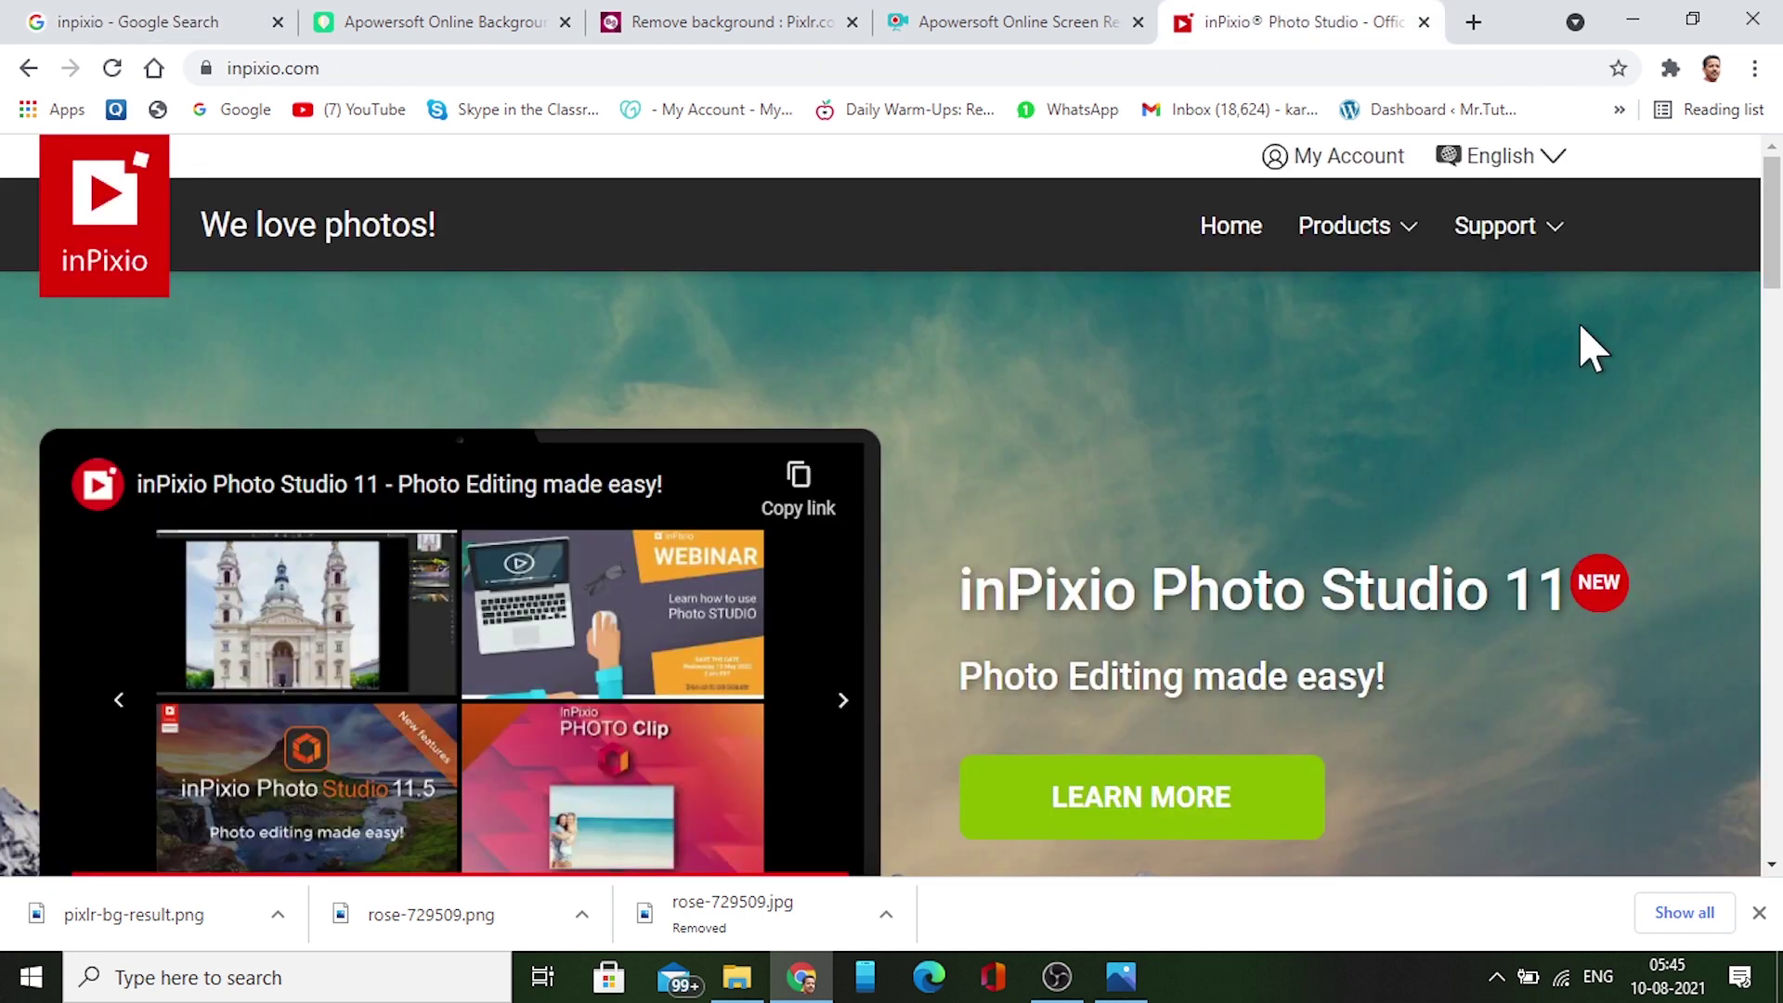
left_click_drag(1774, 256, 1743, 836)
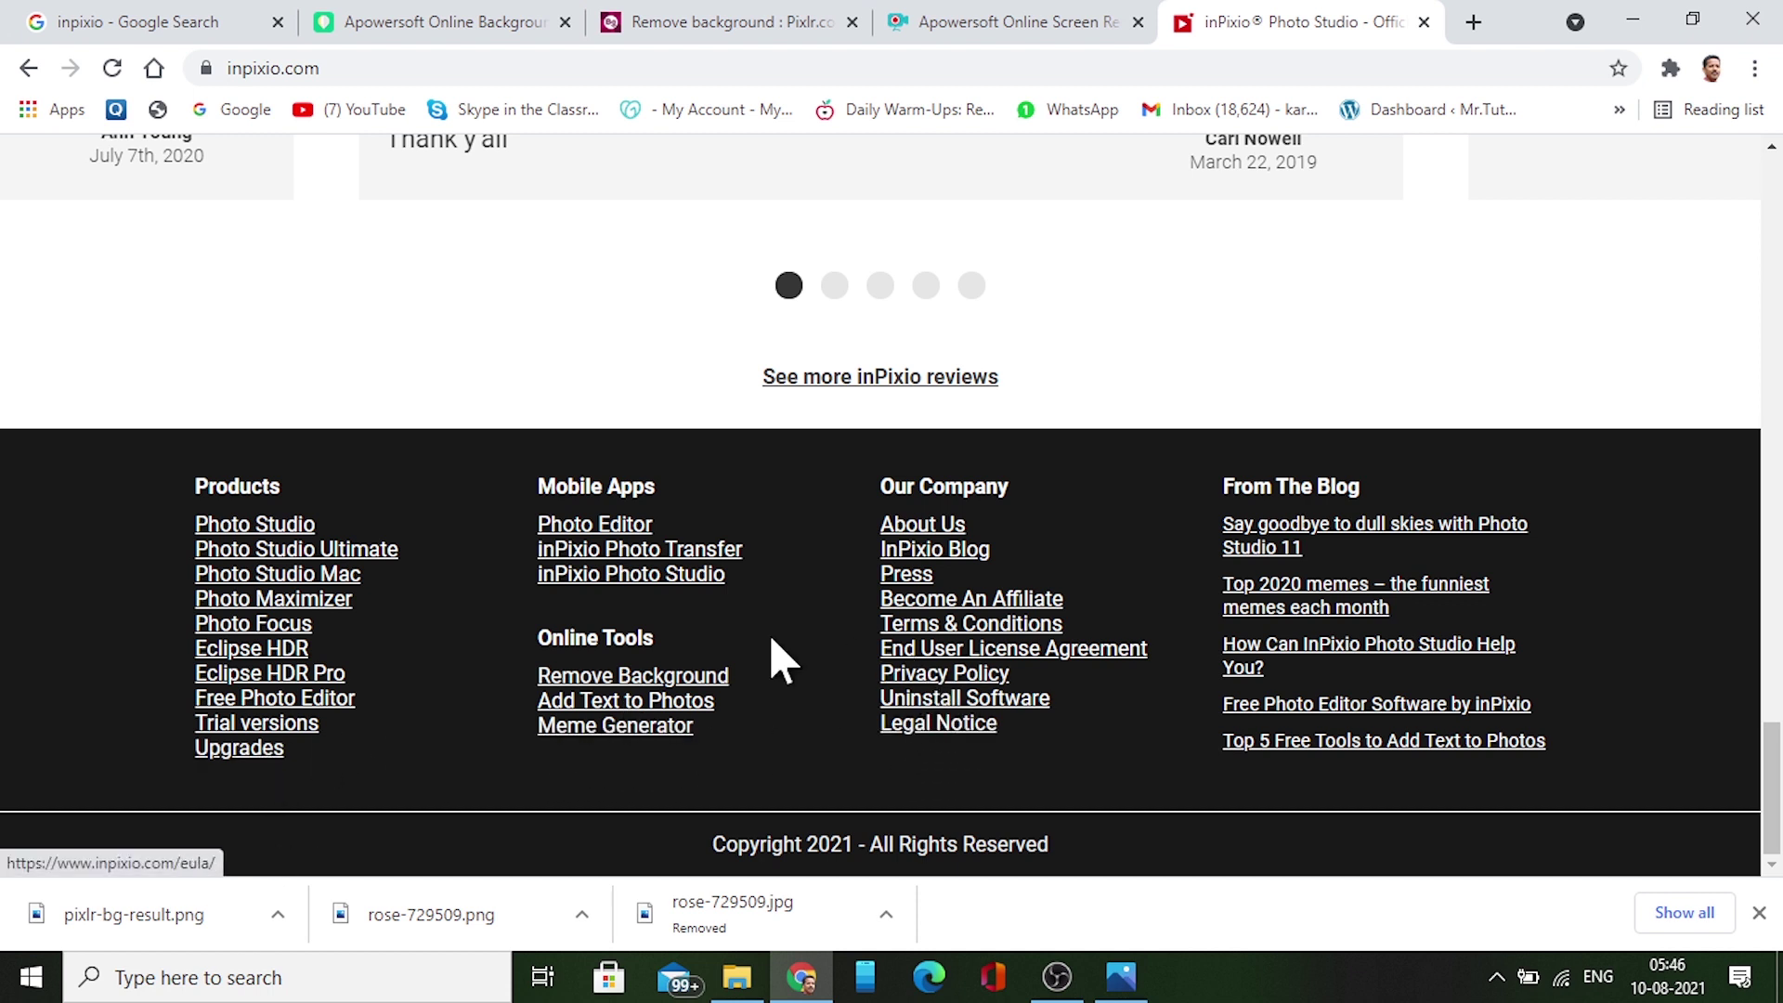
left_click(703, 680)
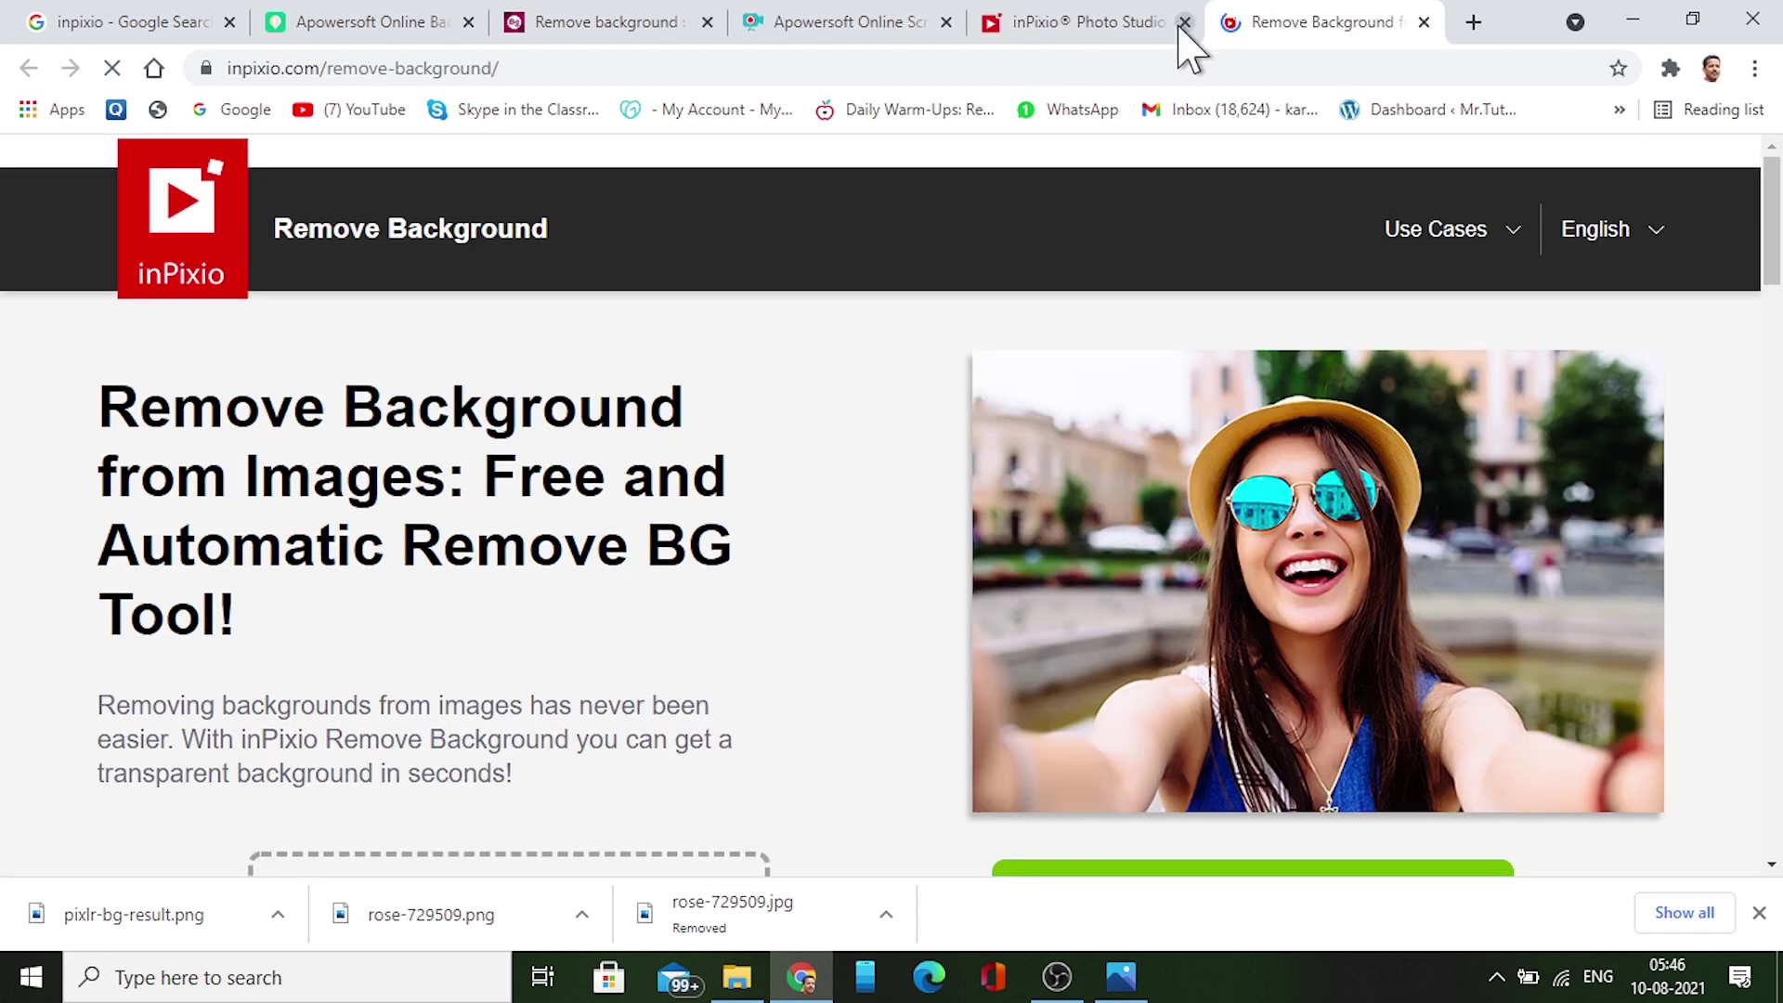
- Upload rose-729509.jpg from the Desktop to the inPixio background remover
scroll(555, 490, "down", 2)
scroll(556, 492, "down", 1)
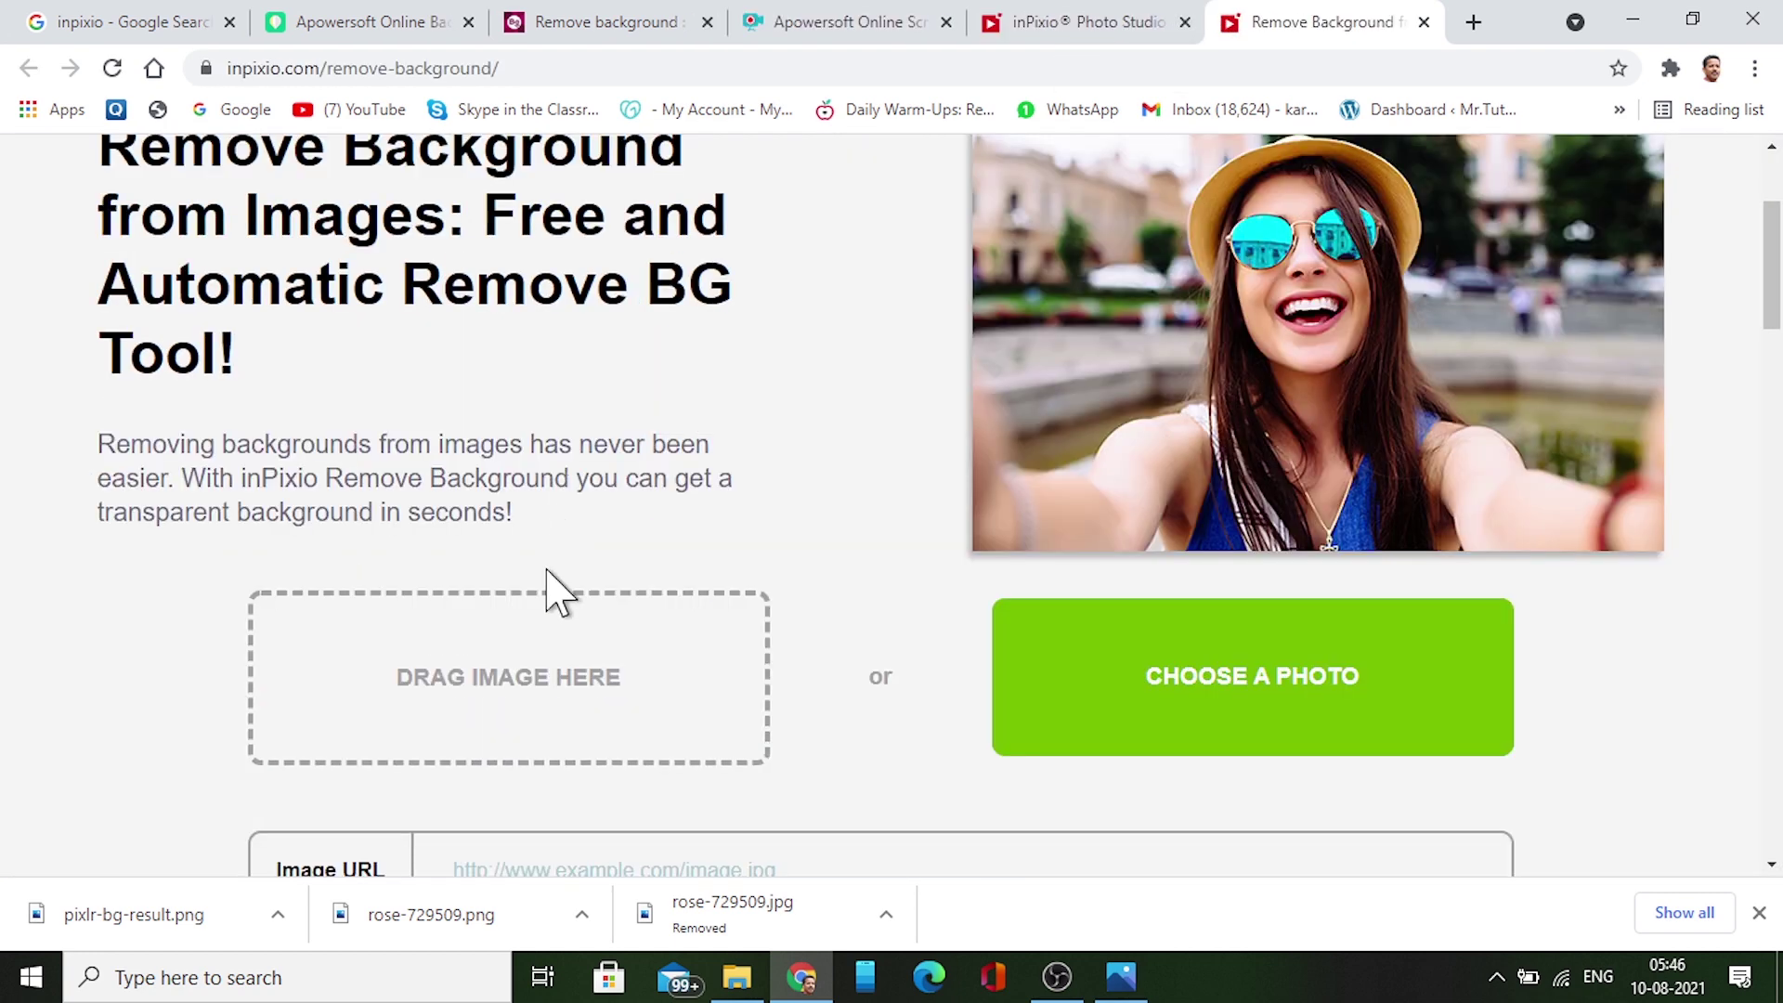
scroll(555, 589, "down", 1)
left_click(1196, 565)
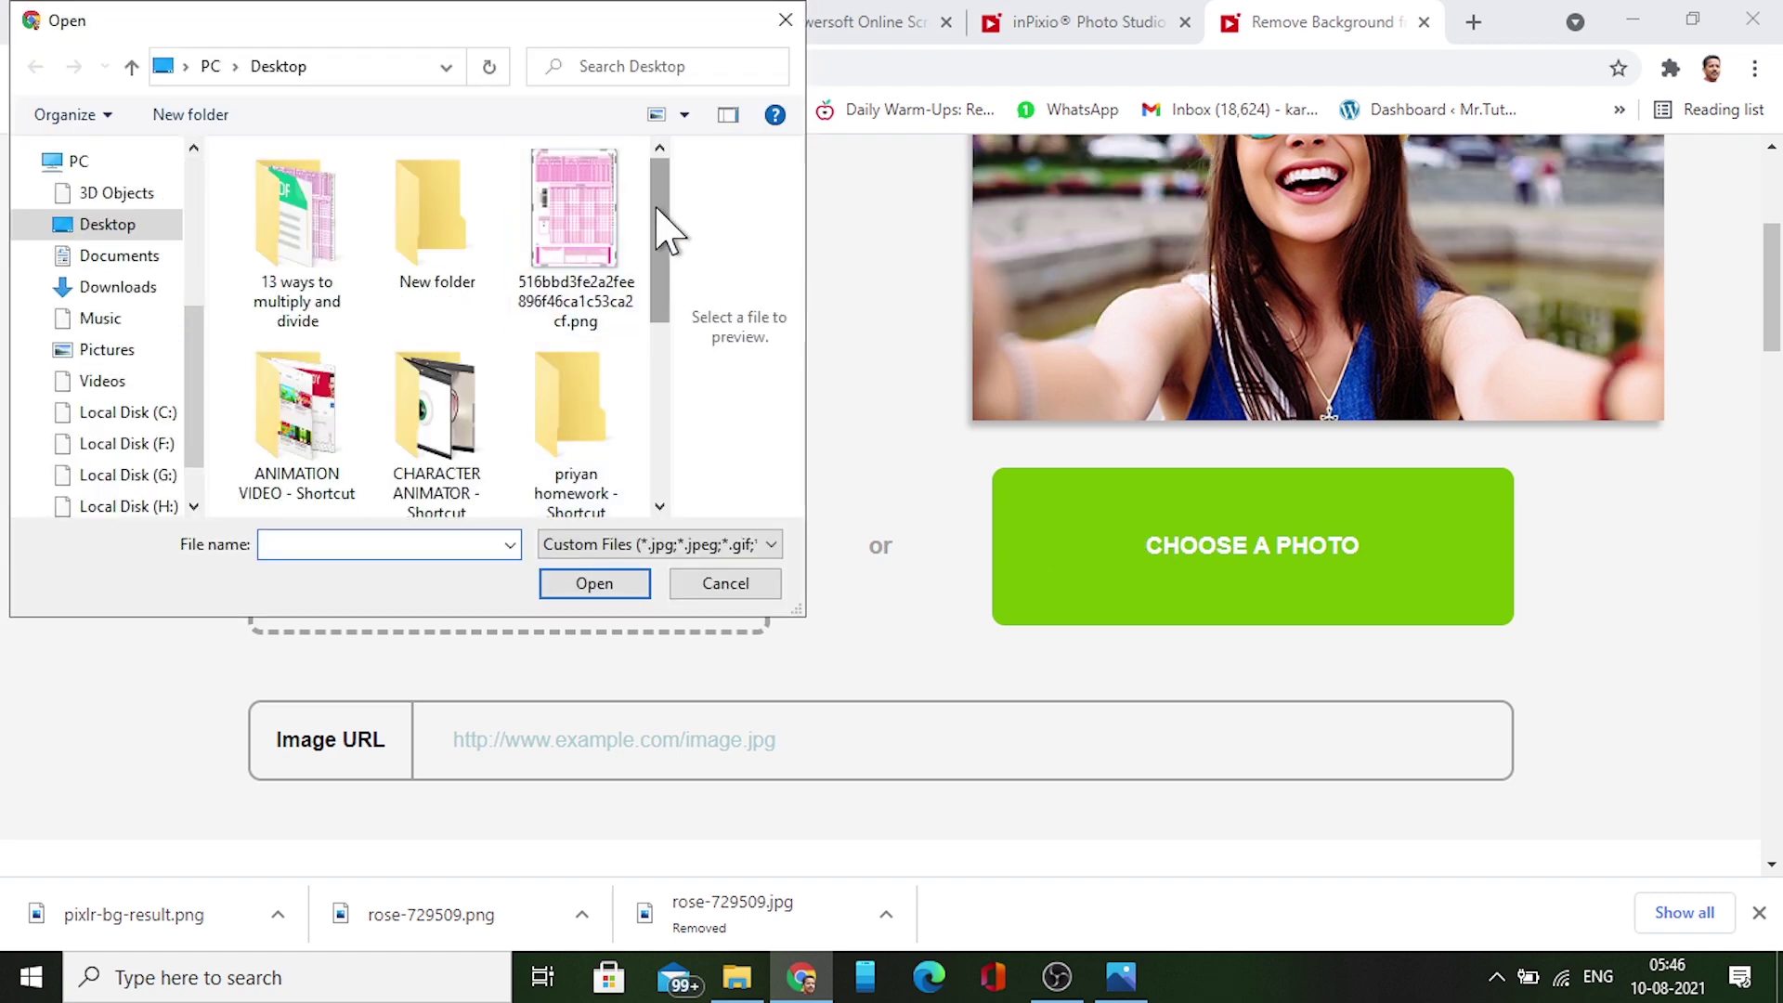
left_click_drag(665, 227, 688, 415)
left_click(294, 406)
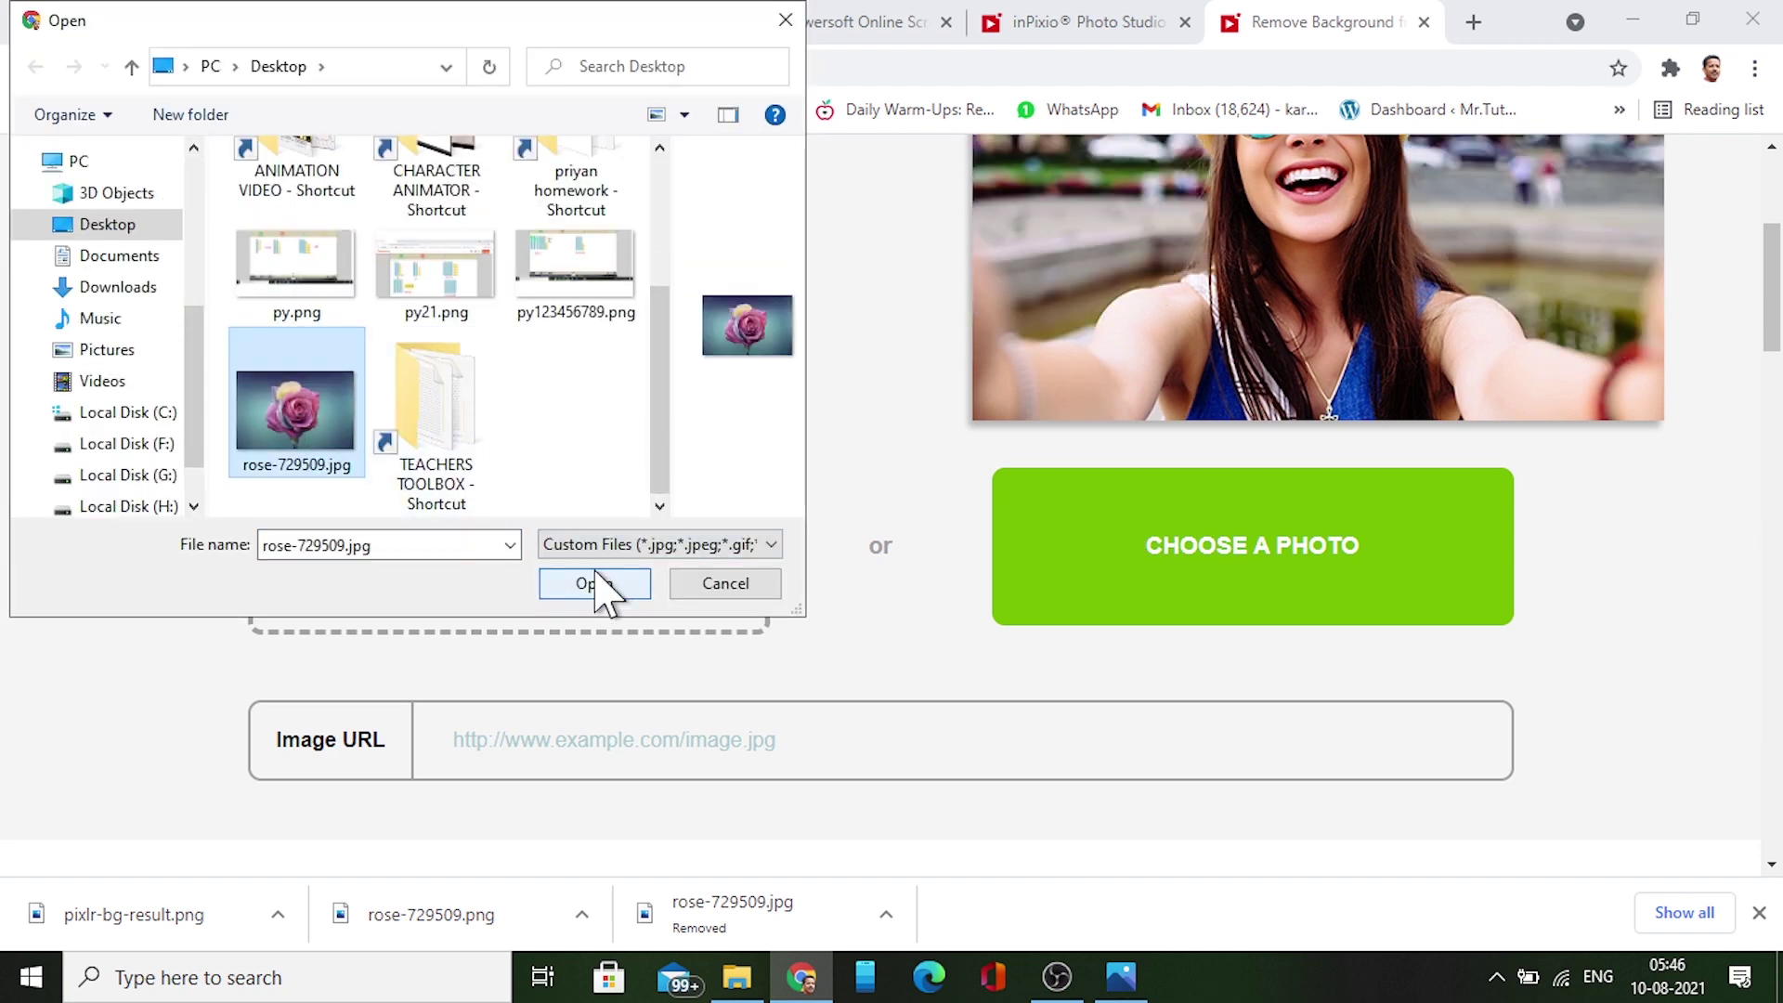
left_click(595, 585)
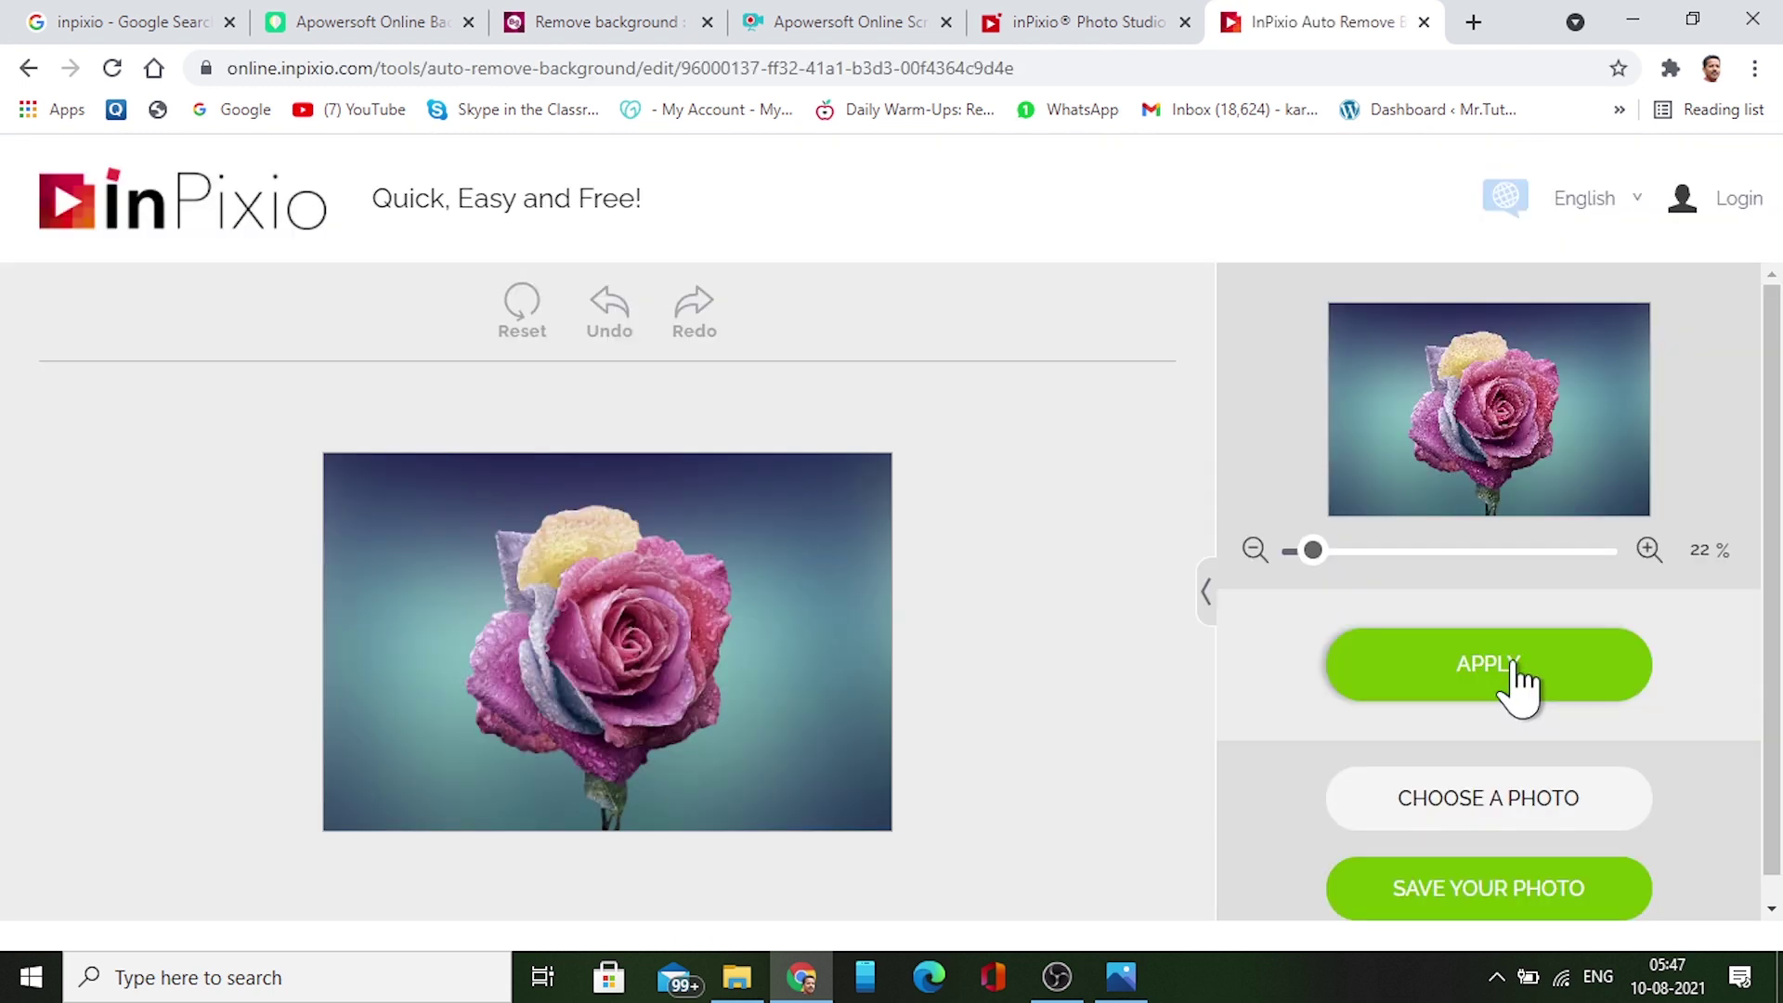
- Apply the automatic background removal to the rose and save the resulting photo
left_click(1513, 661)
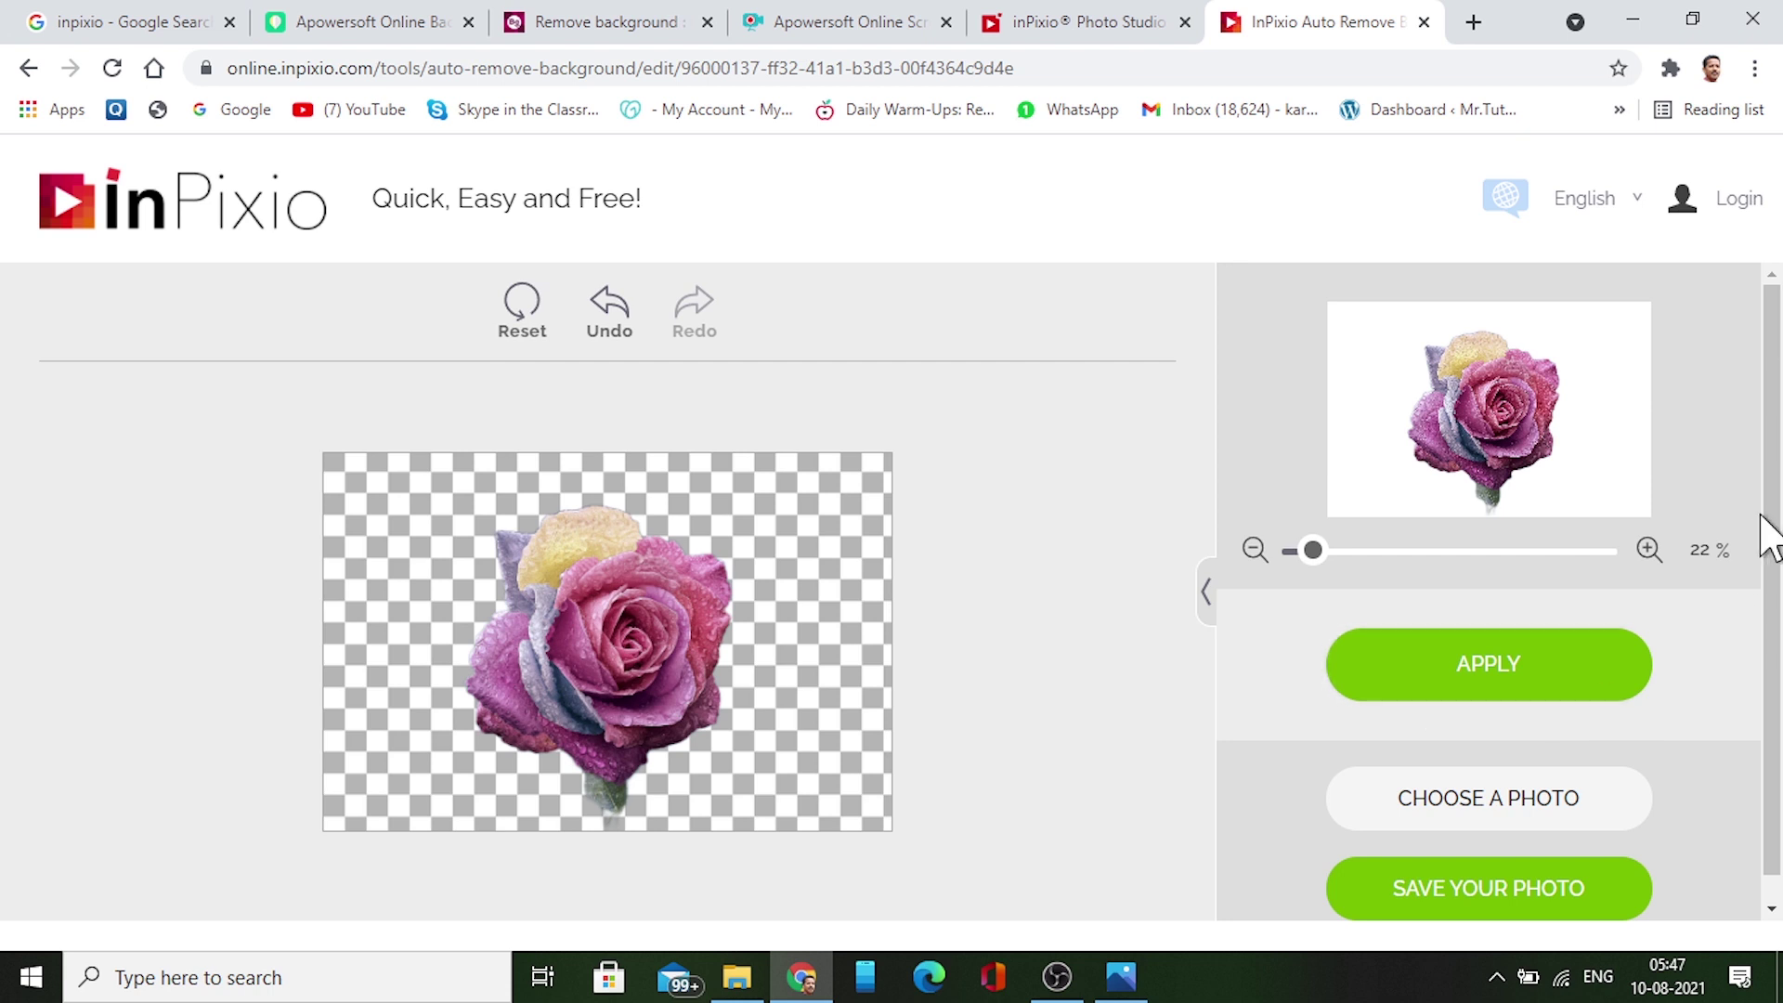
scroll(1773, 599, "down", 1)
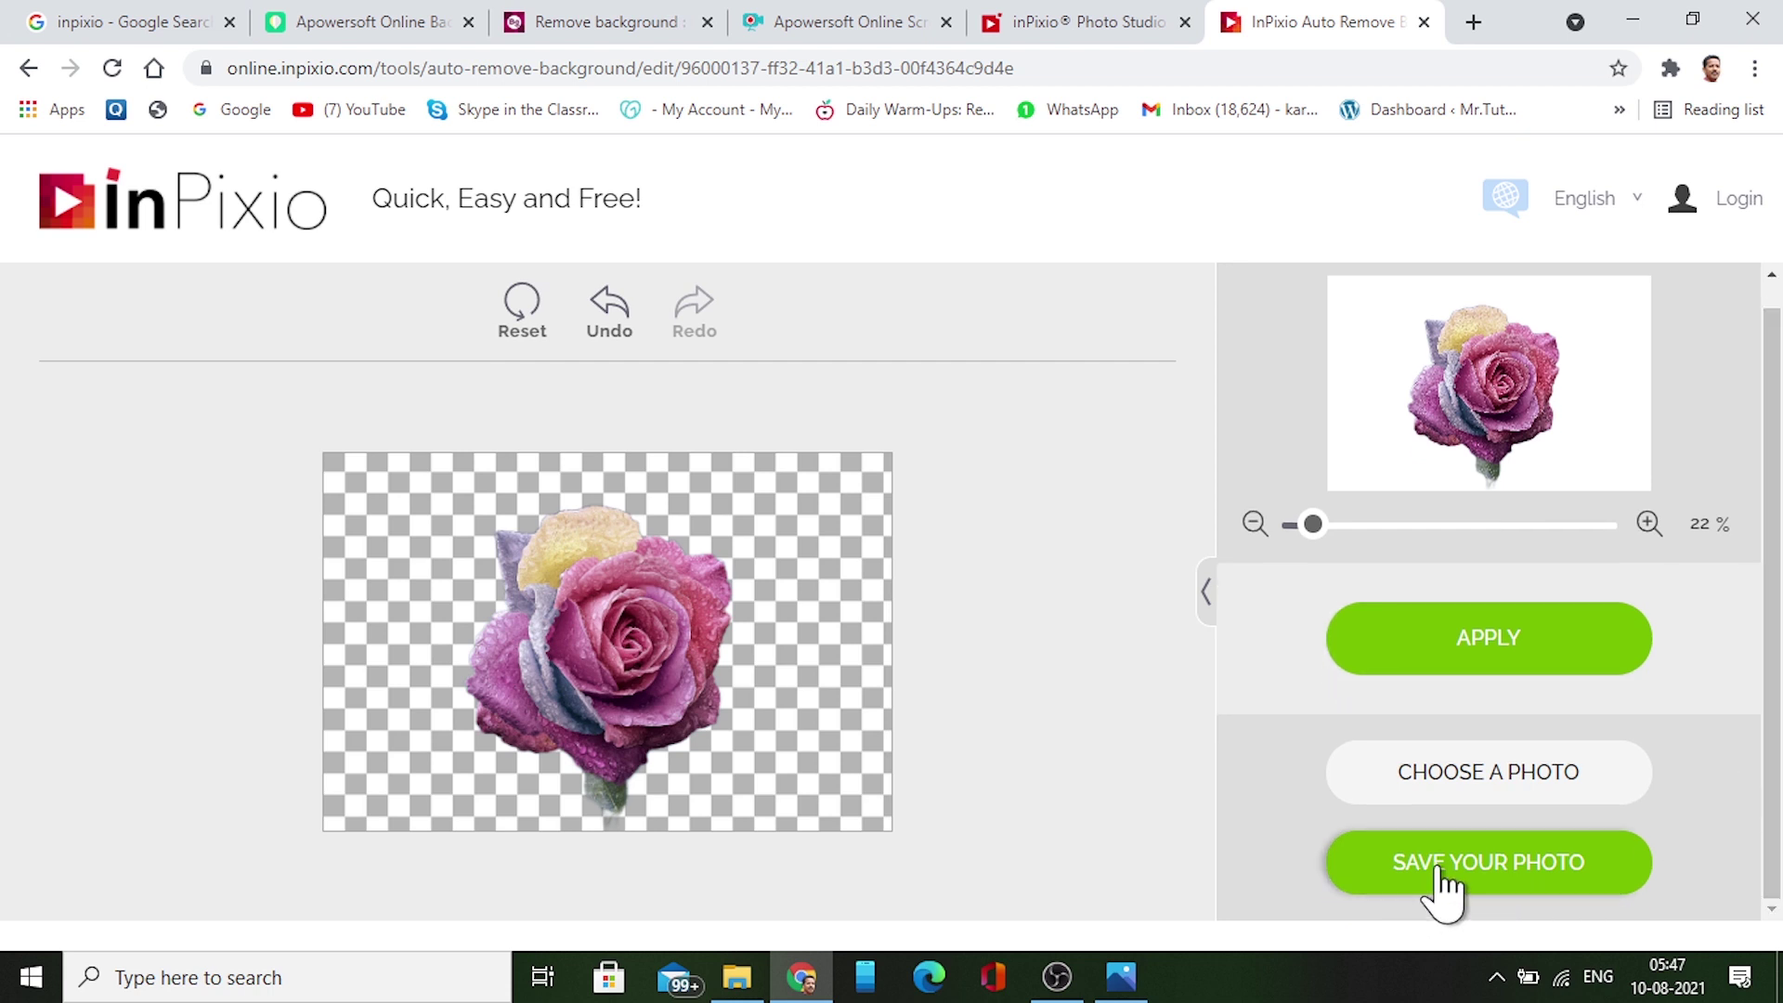
left_click(1437, 869)
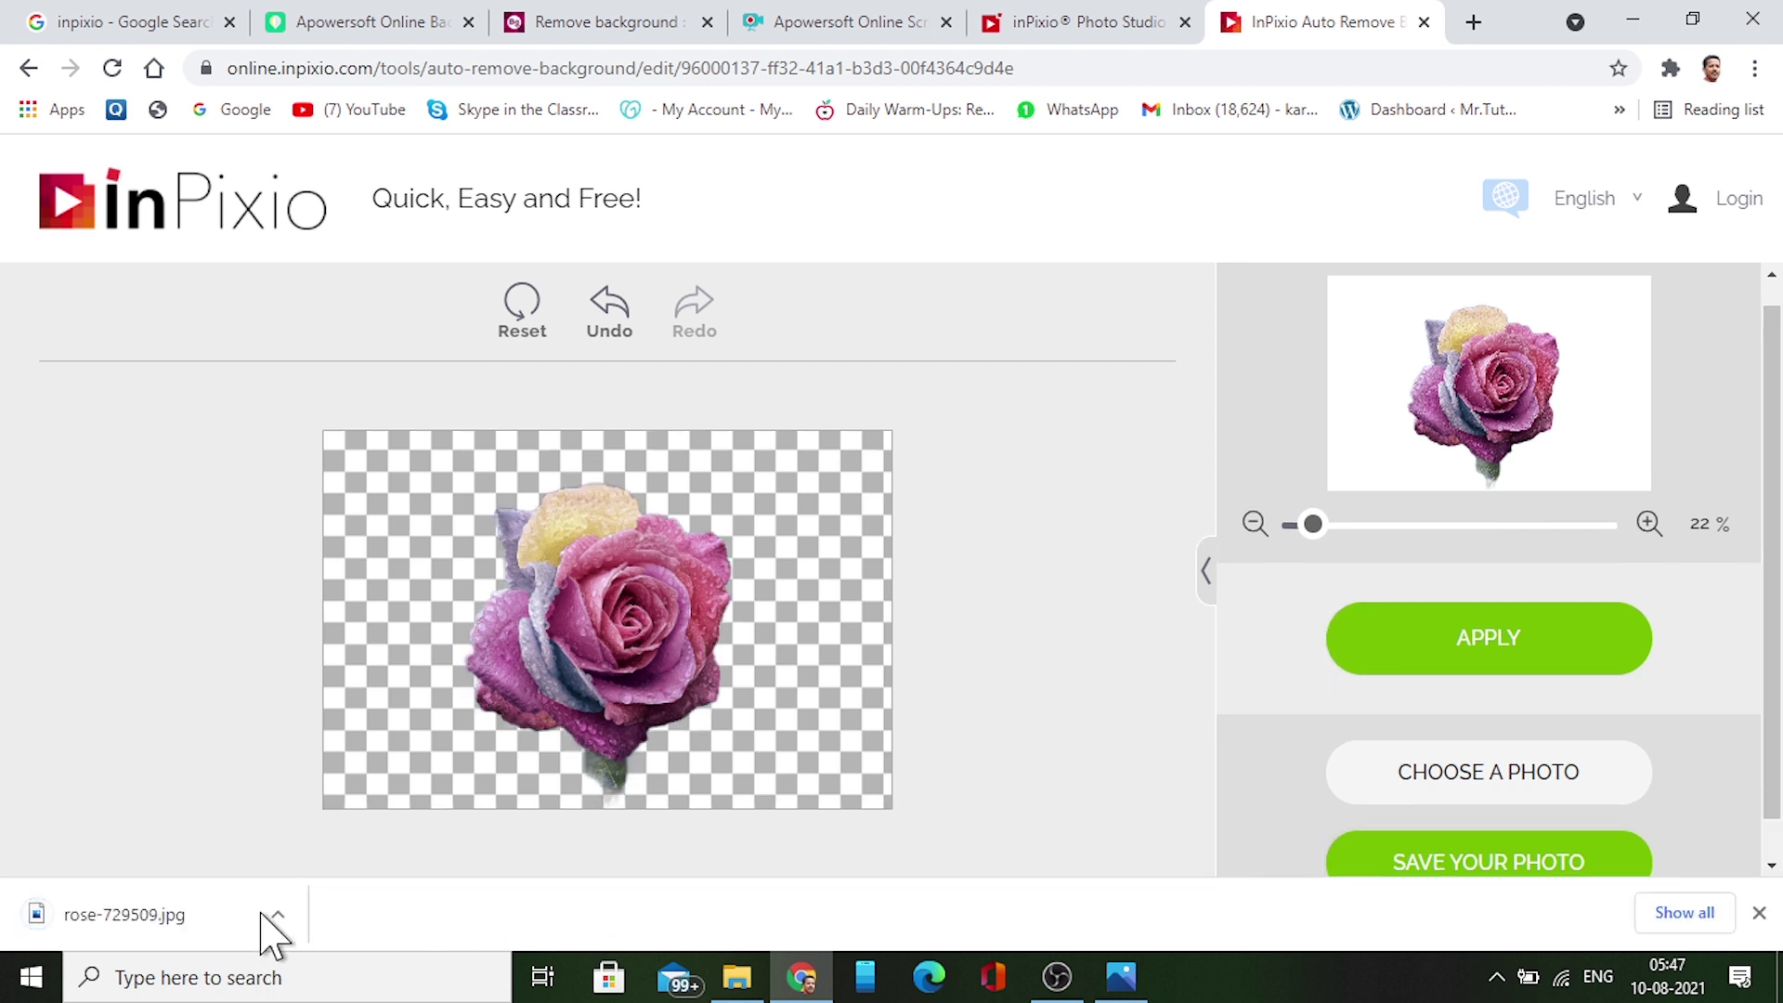
- Show the saved rose-729509.jpg in an enlarged Downloads folder window, and minimize the window
left_click(276, 919)
left_click(310, 826)
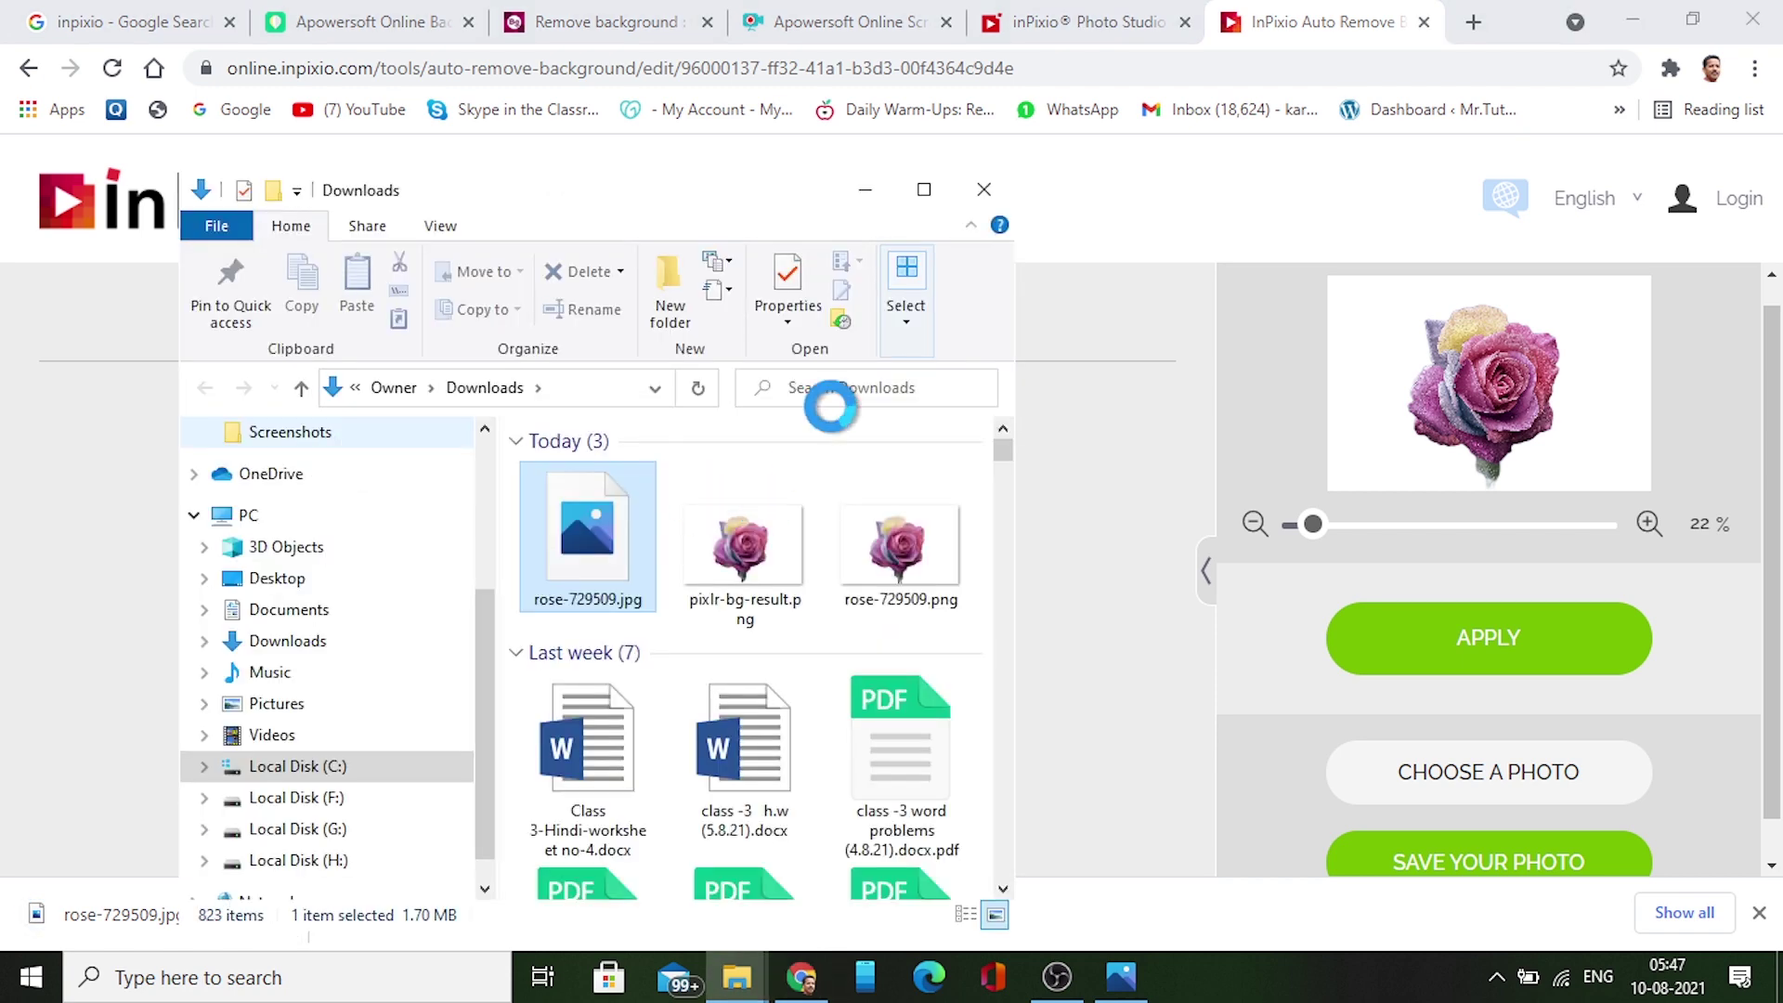
left_click(924, 190)
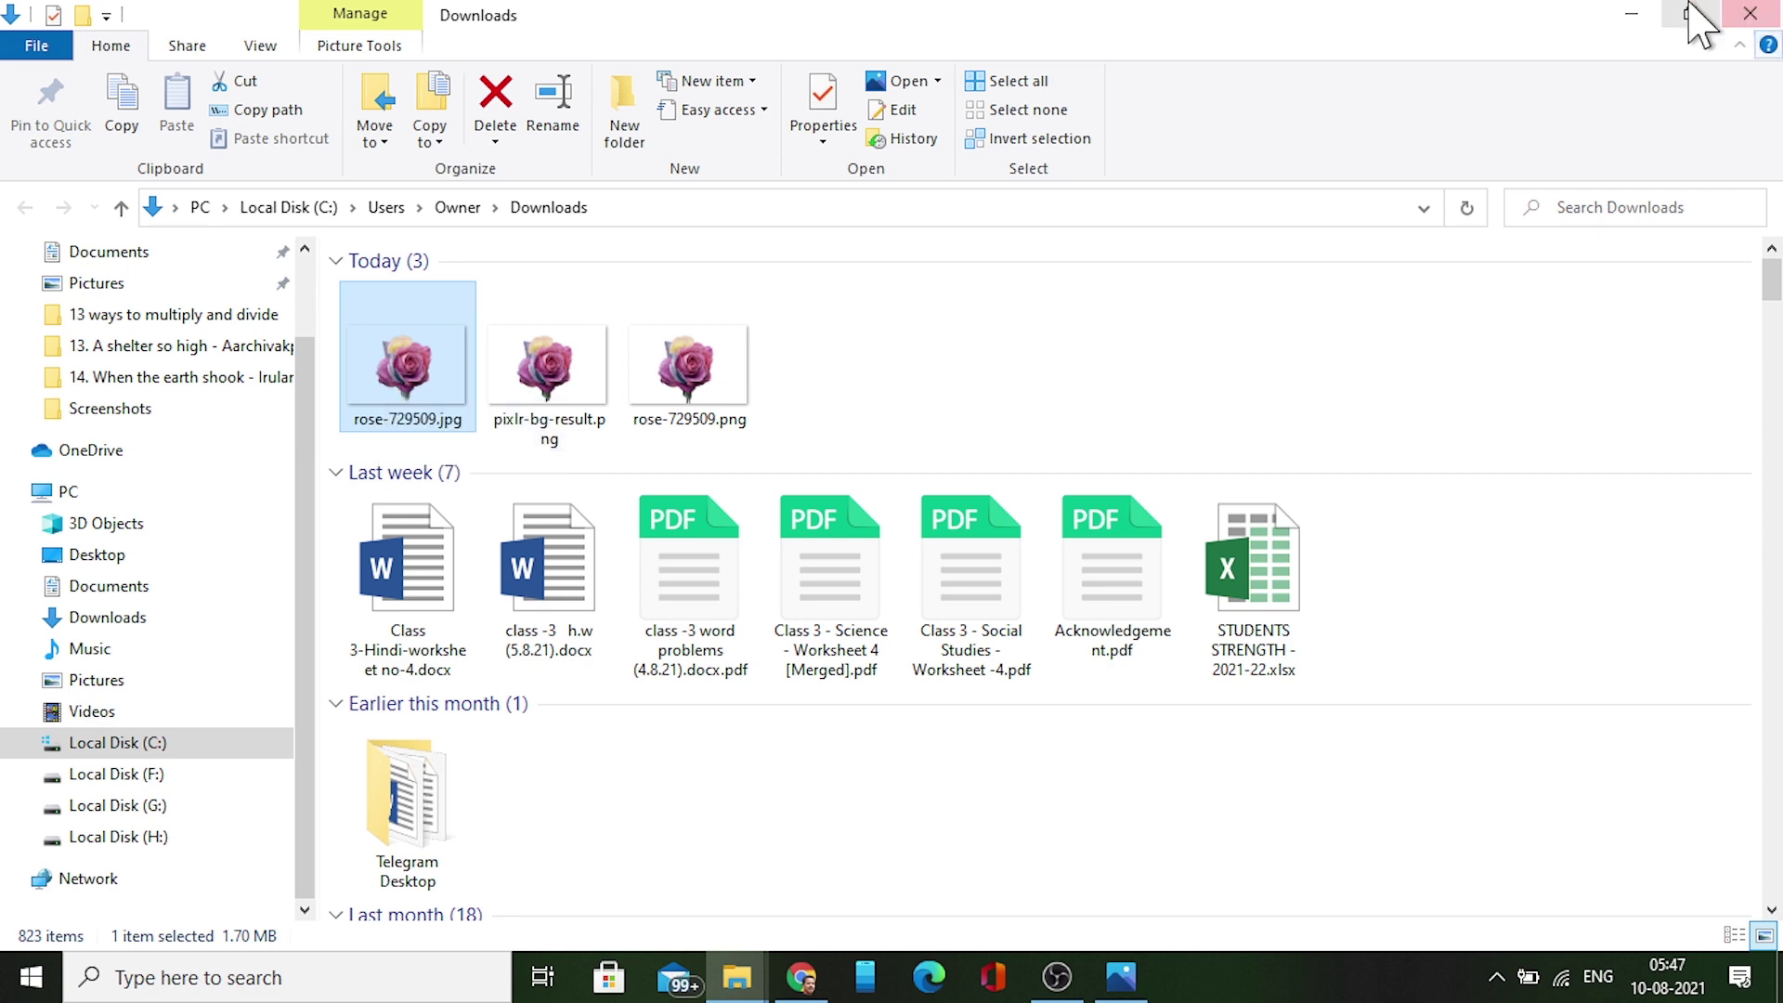
left_click(1632, 13)
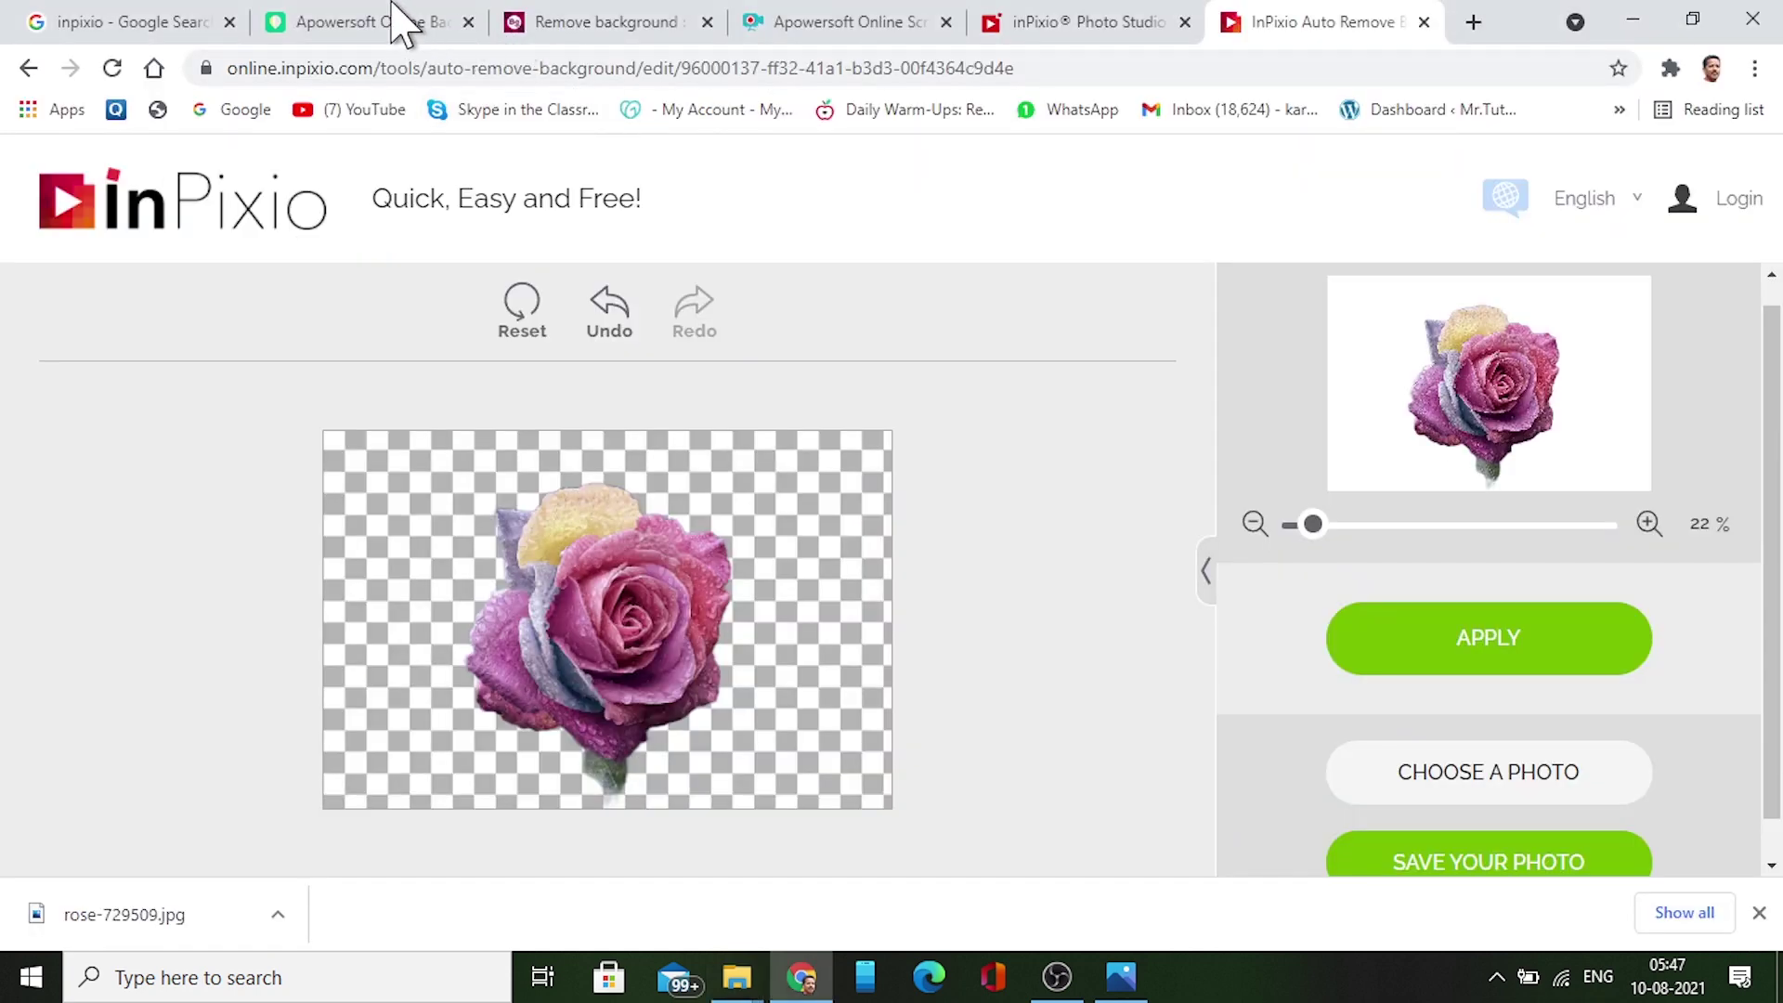
- Compare the rose cutouts on the Apowersoft and Pixlr pages, and return to the inPixio editor
left_click(400, 20)
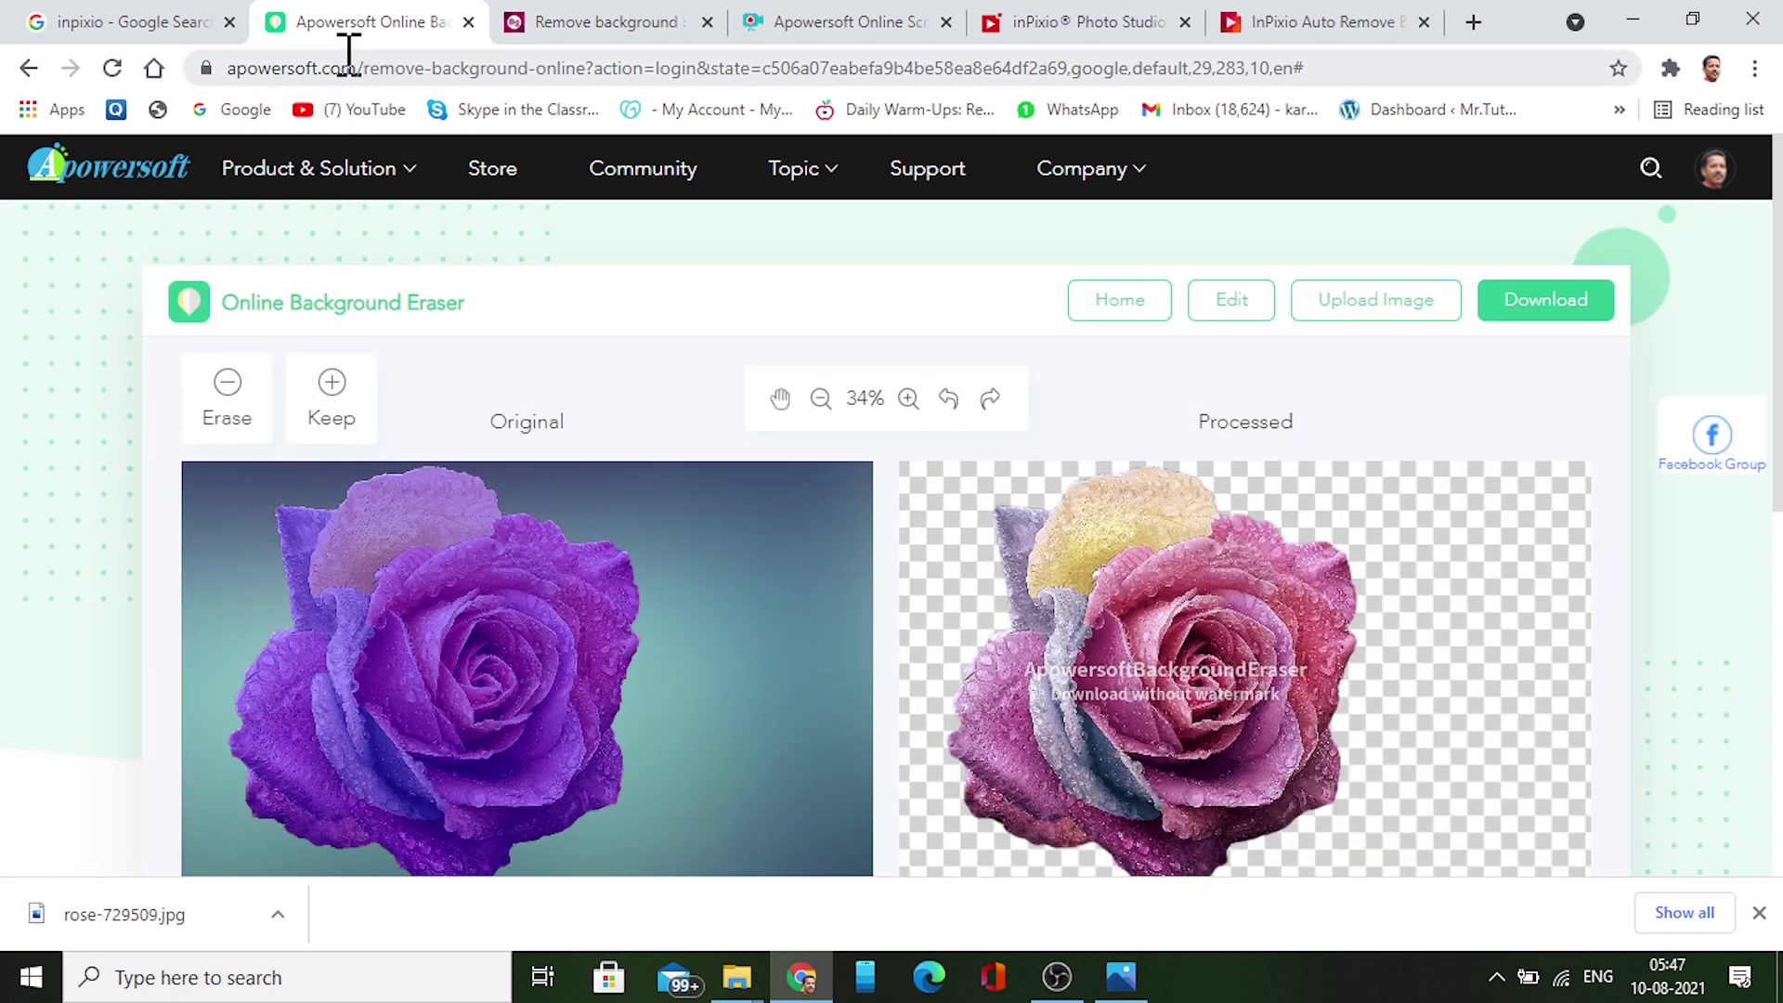
left_click(676, 21)
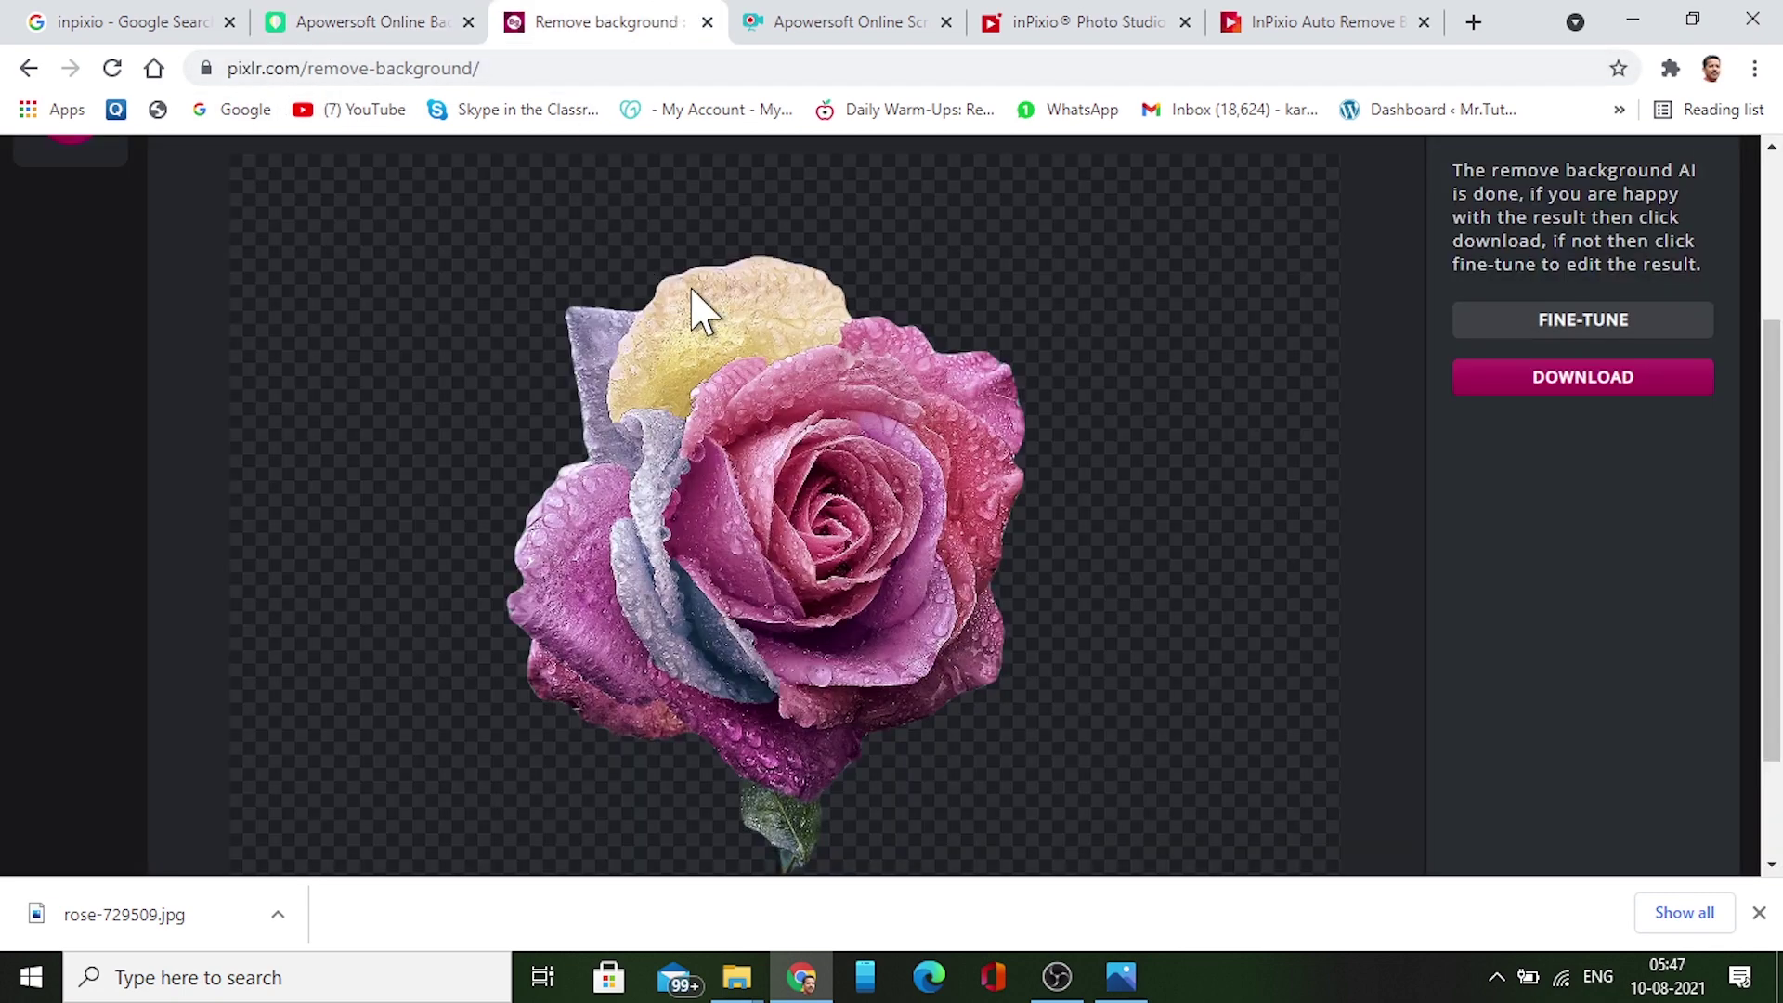
left_click(1291, 22)
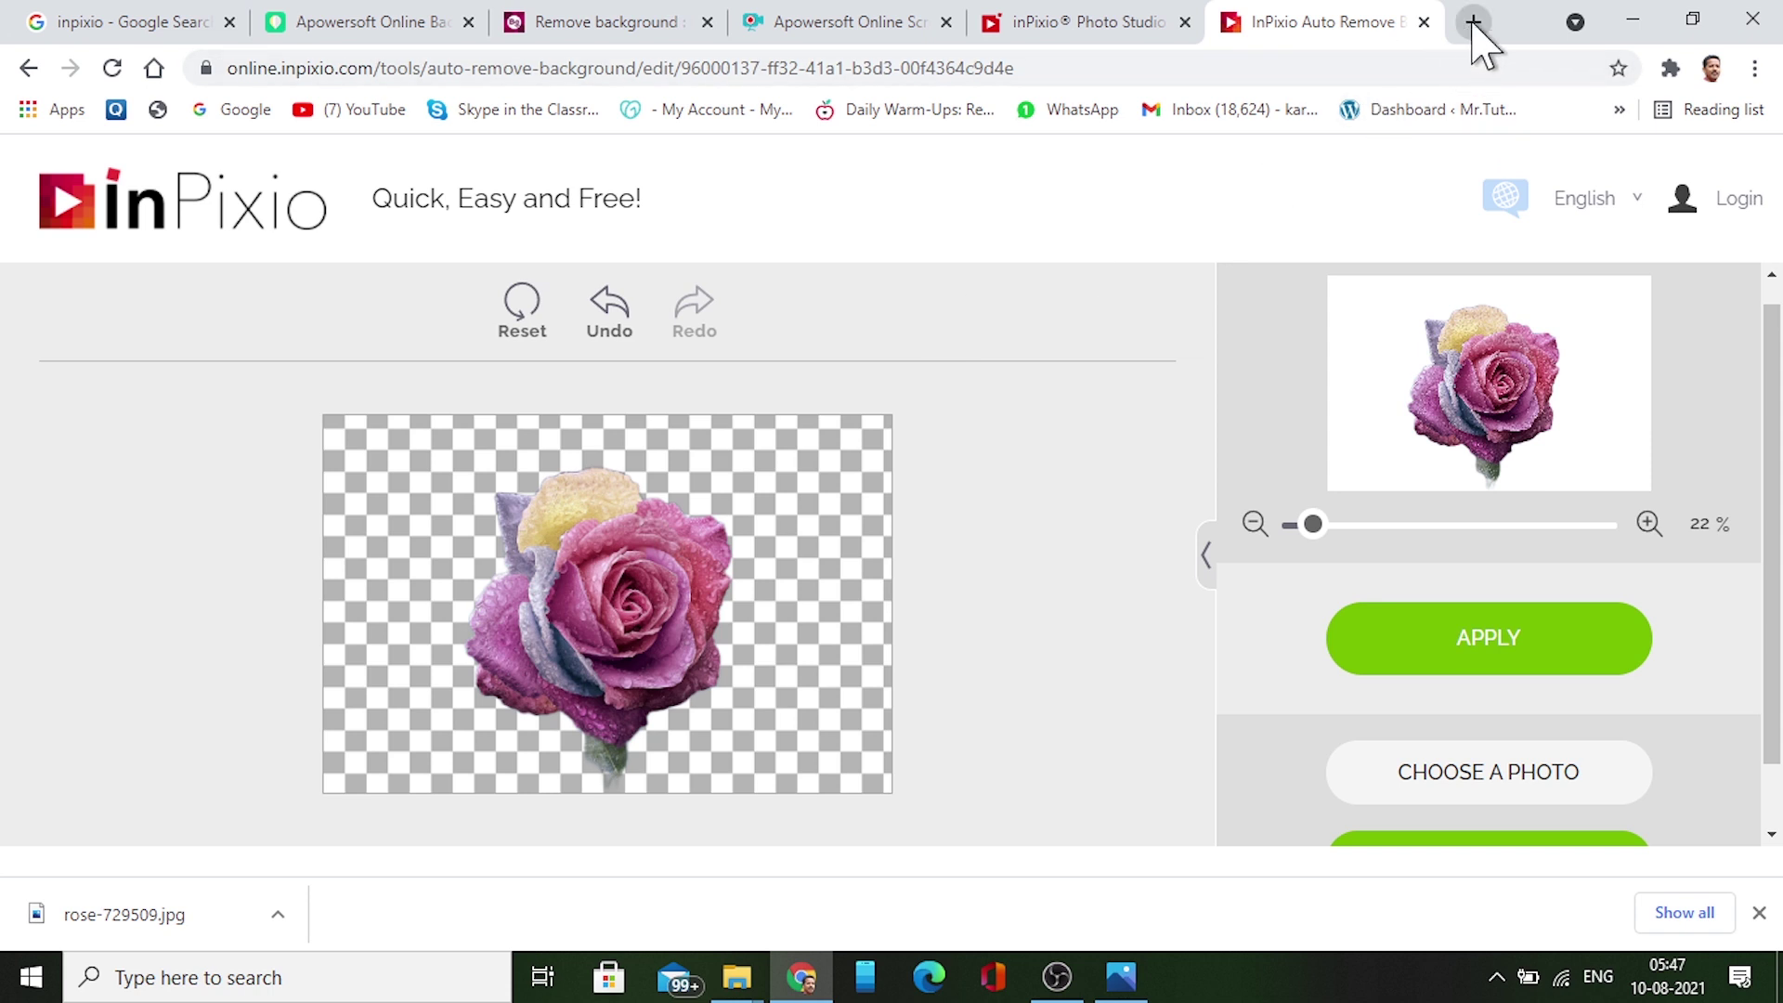
- Search Google for remove background in a new tab and open the remove.bg site to view its upload area
key("ctrl+t")
type("re")
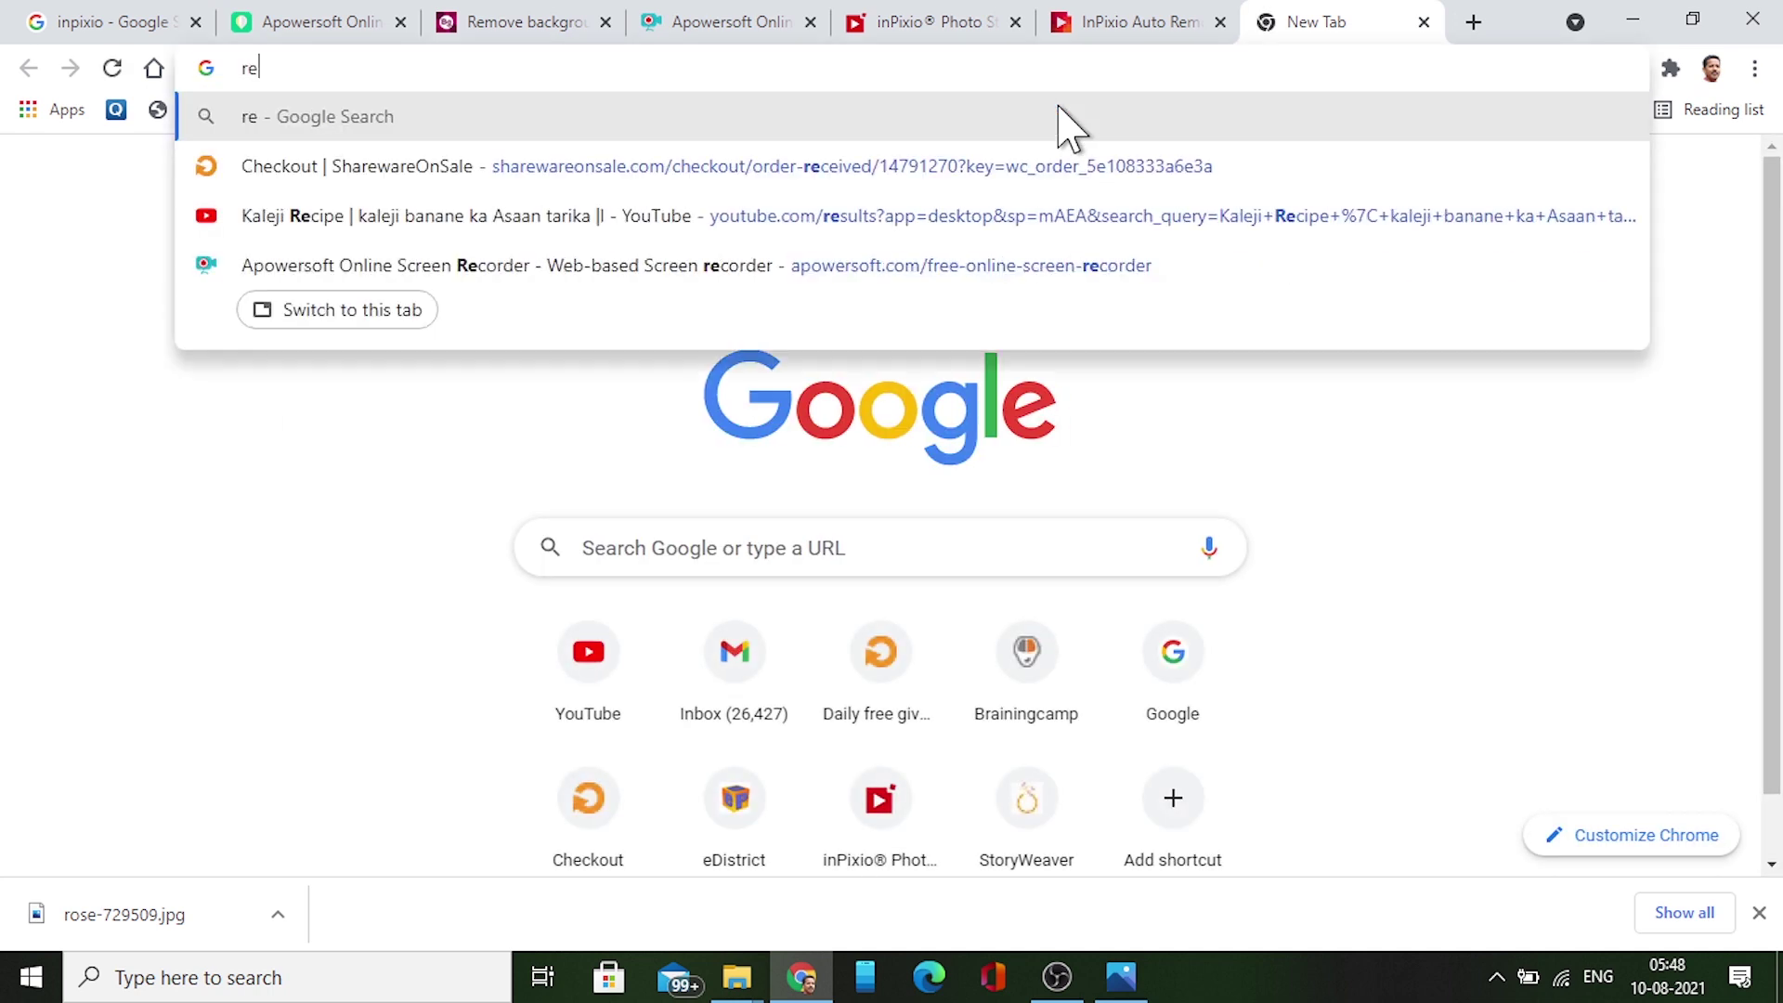
type("move background")
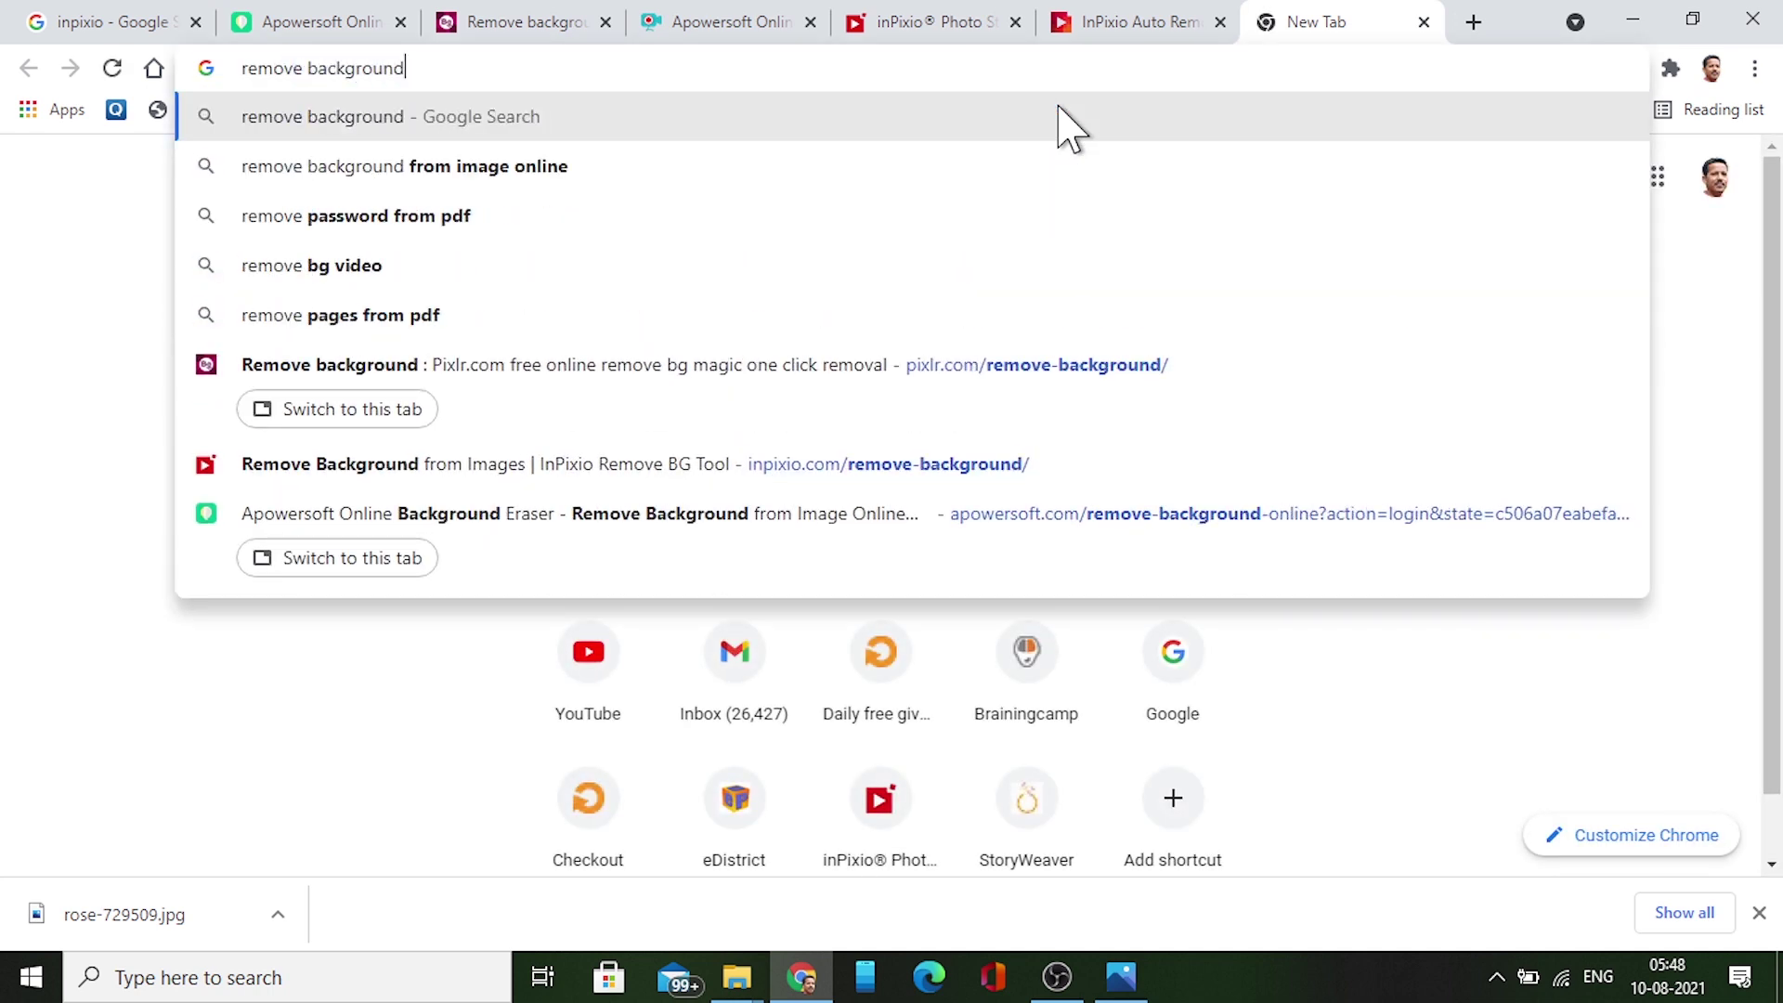
key("Return")
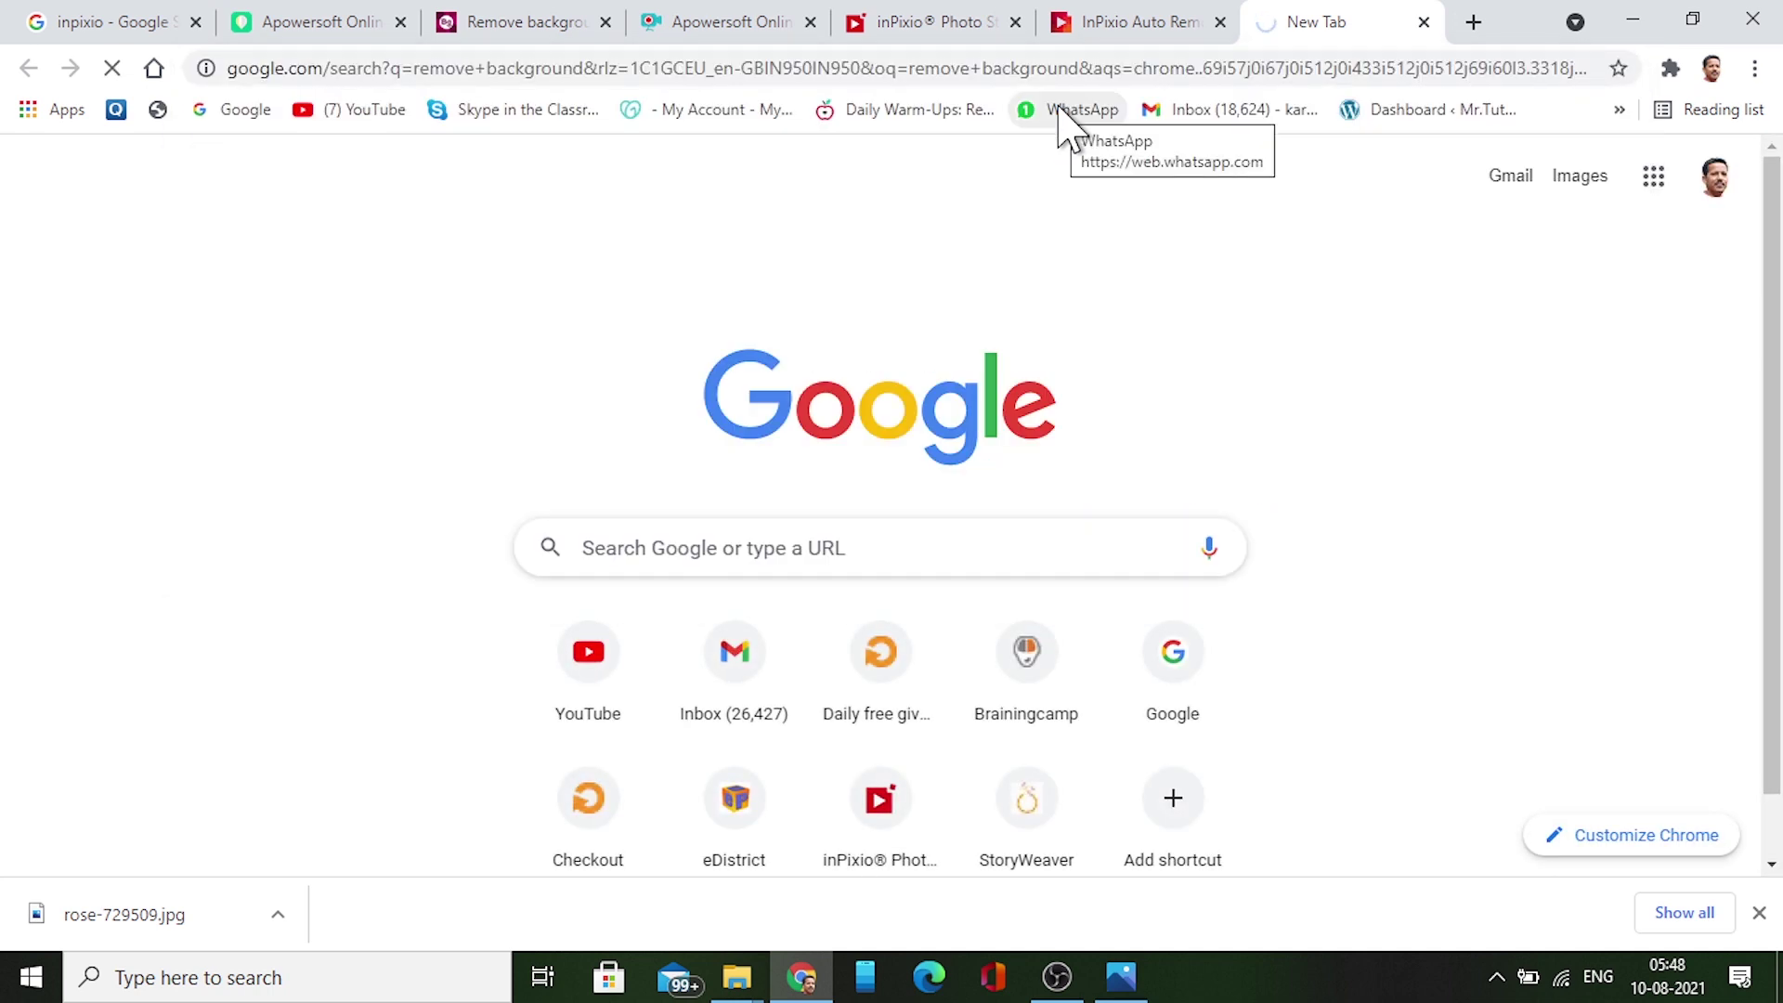
left_click(743, 67)
key("shift+End")
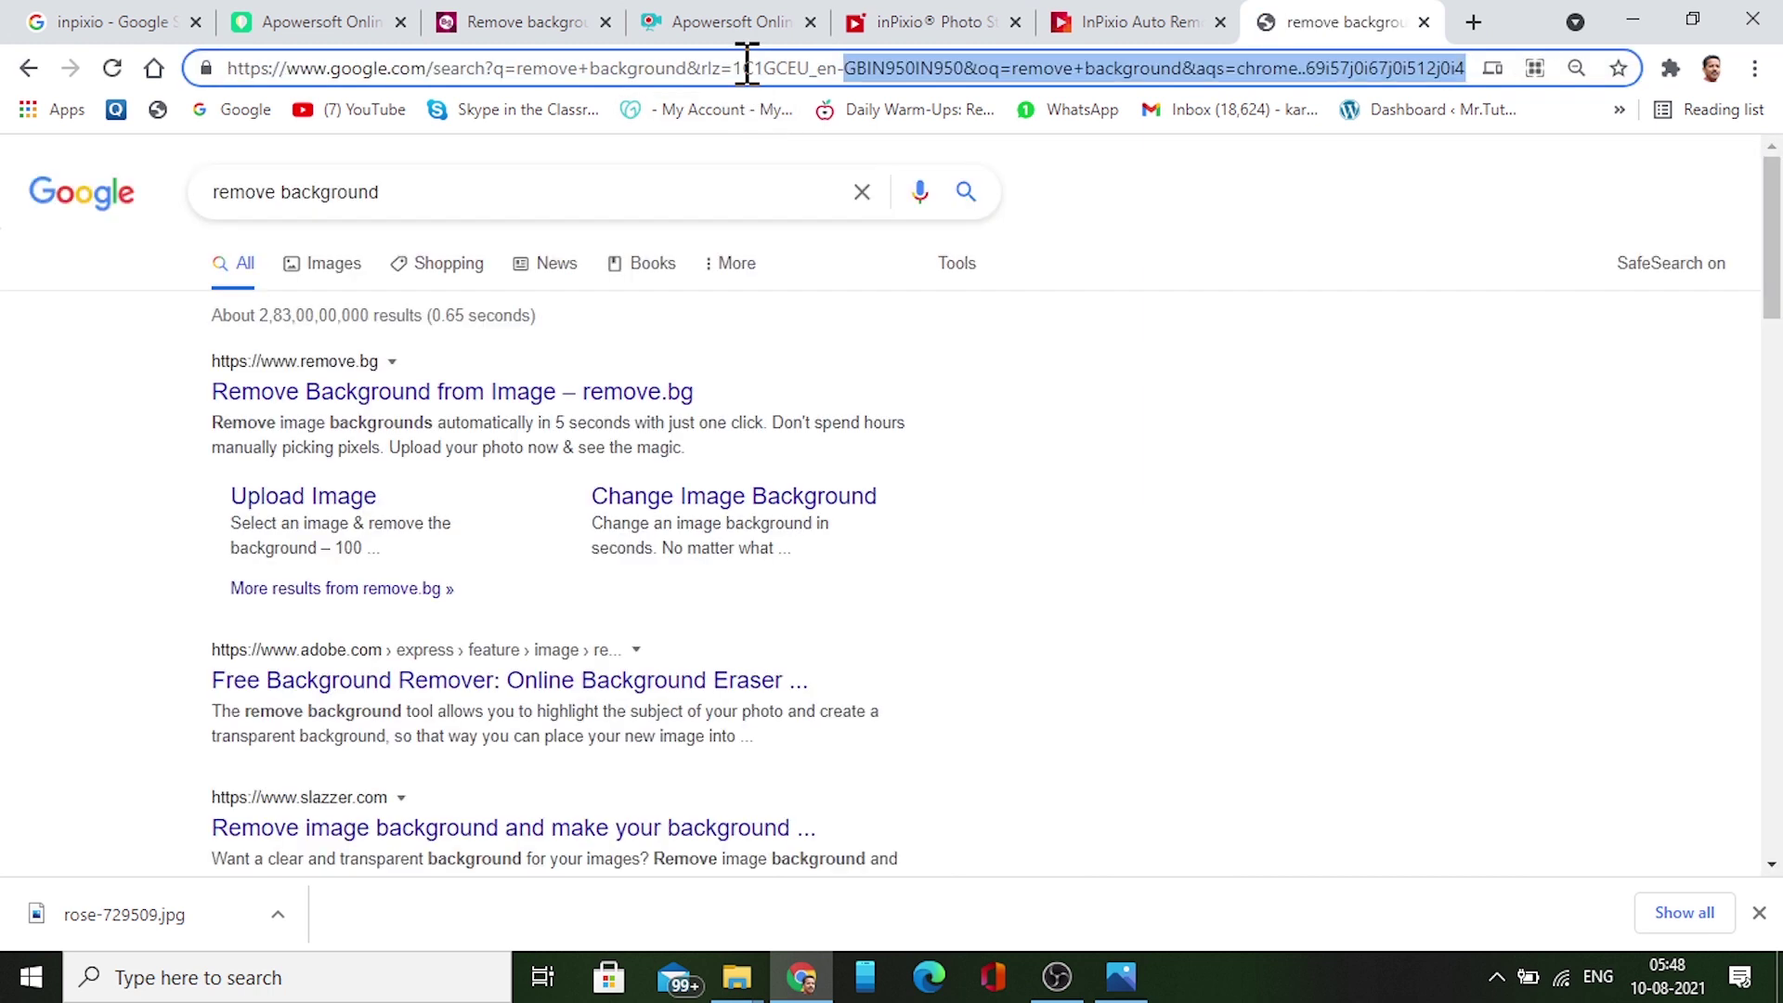
left_click(638, 397)
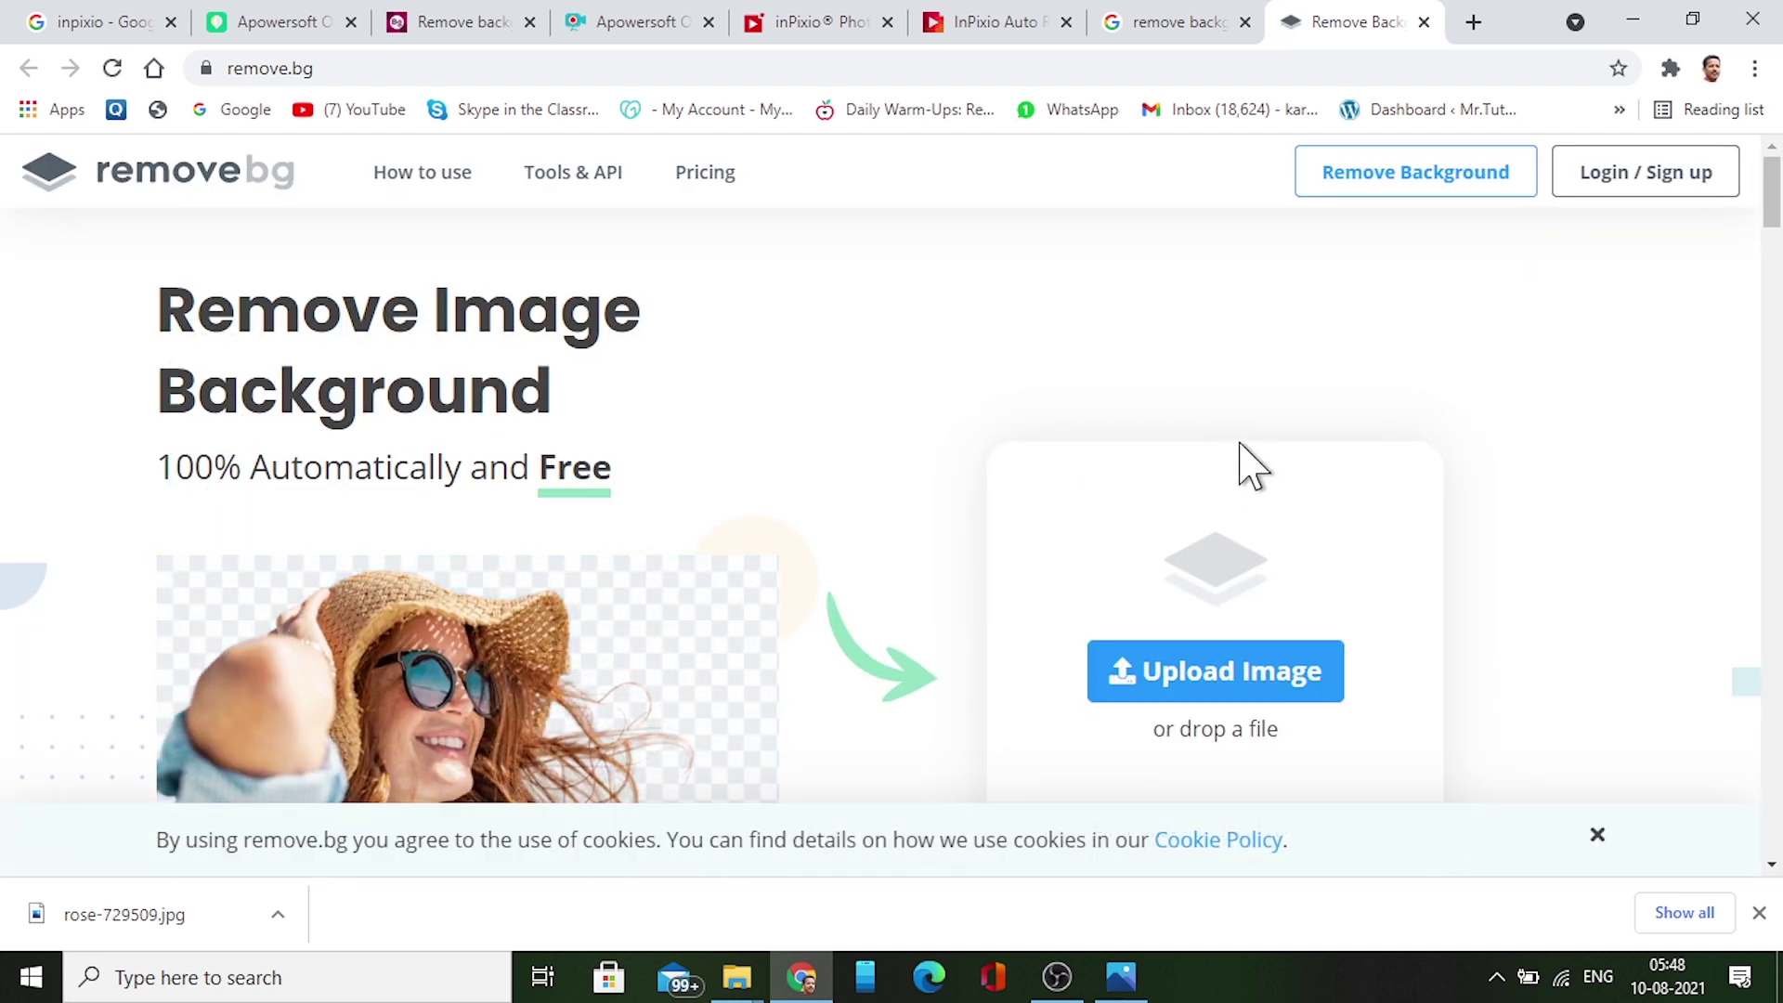
scroll(1241, 436, "down", 1)
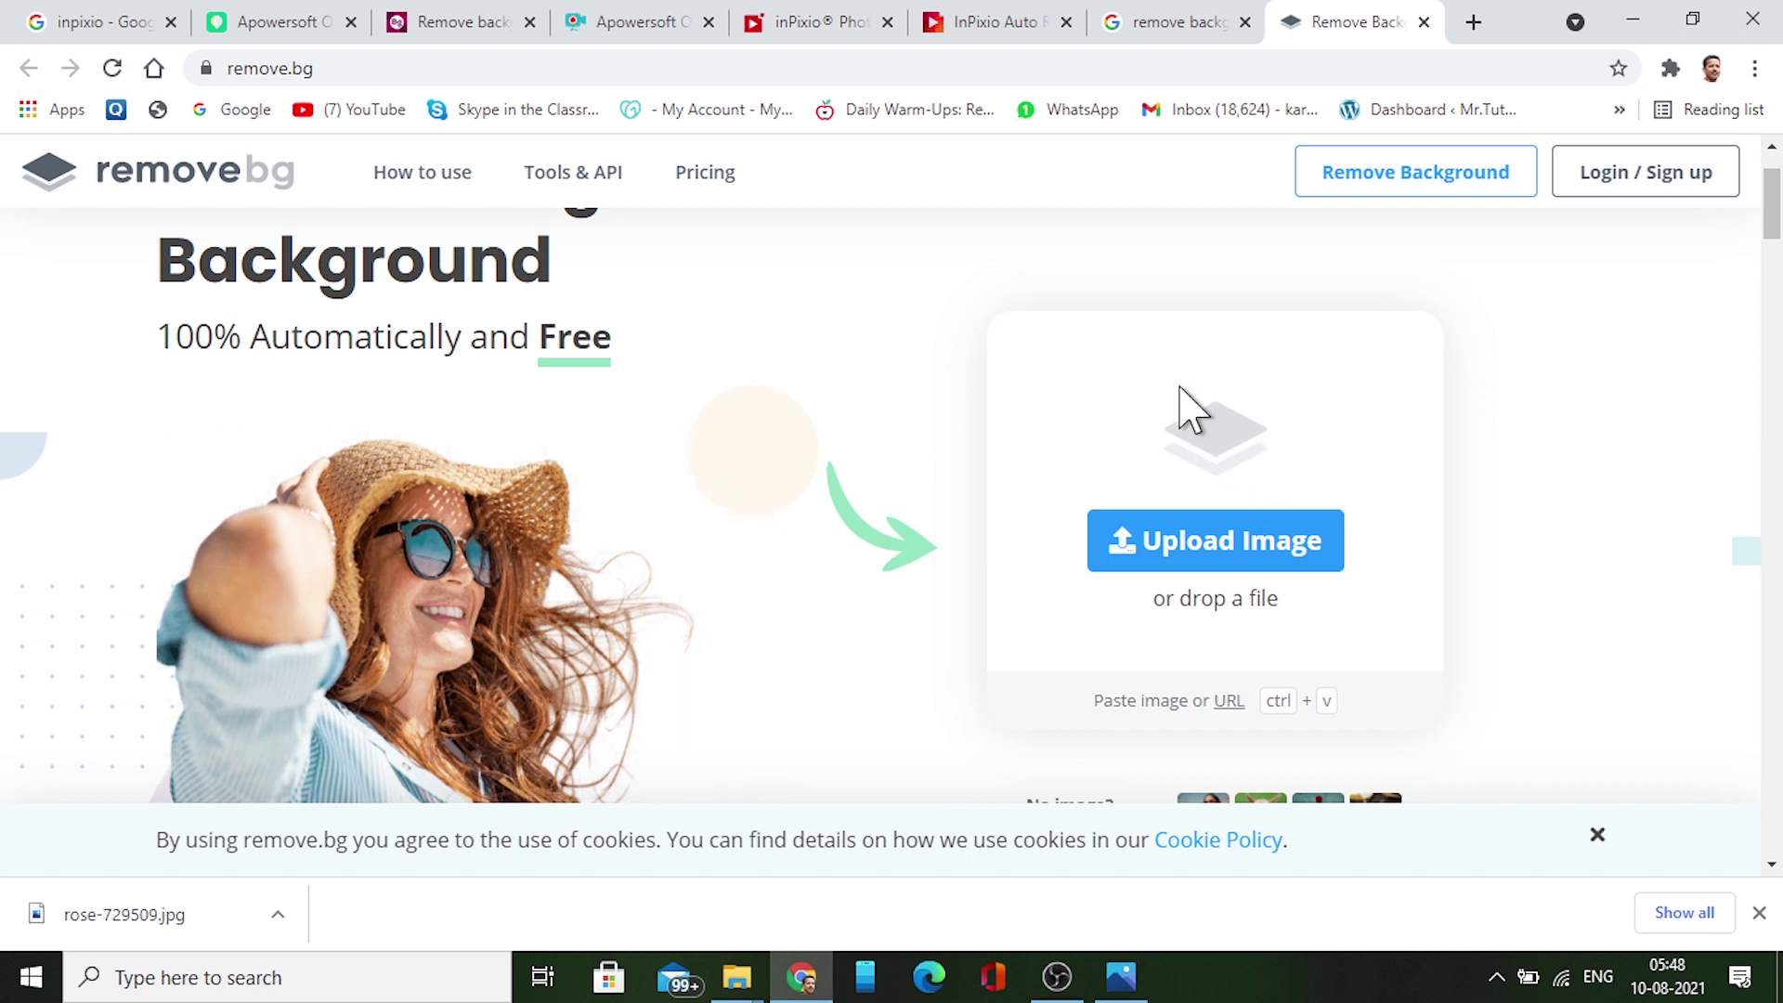
- Revisit the inPixio and Apowersoft pages to review their rose results
left_click(1178, 20)
left_click(1017, 21)
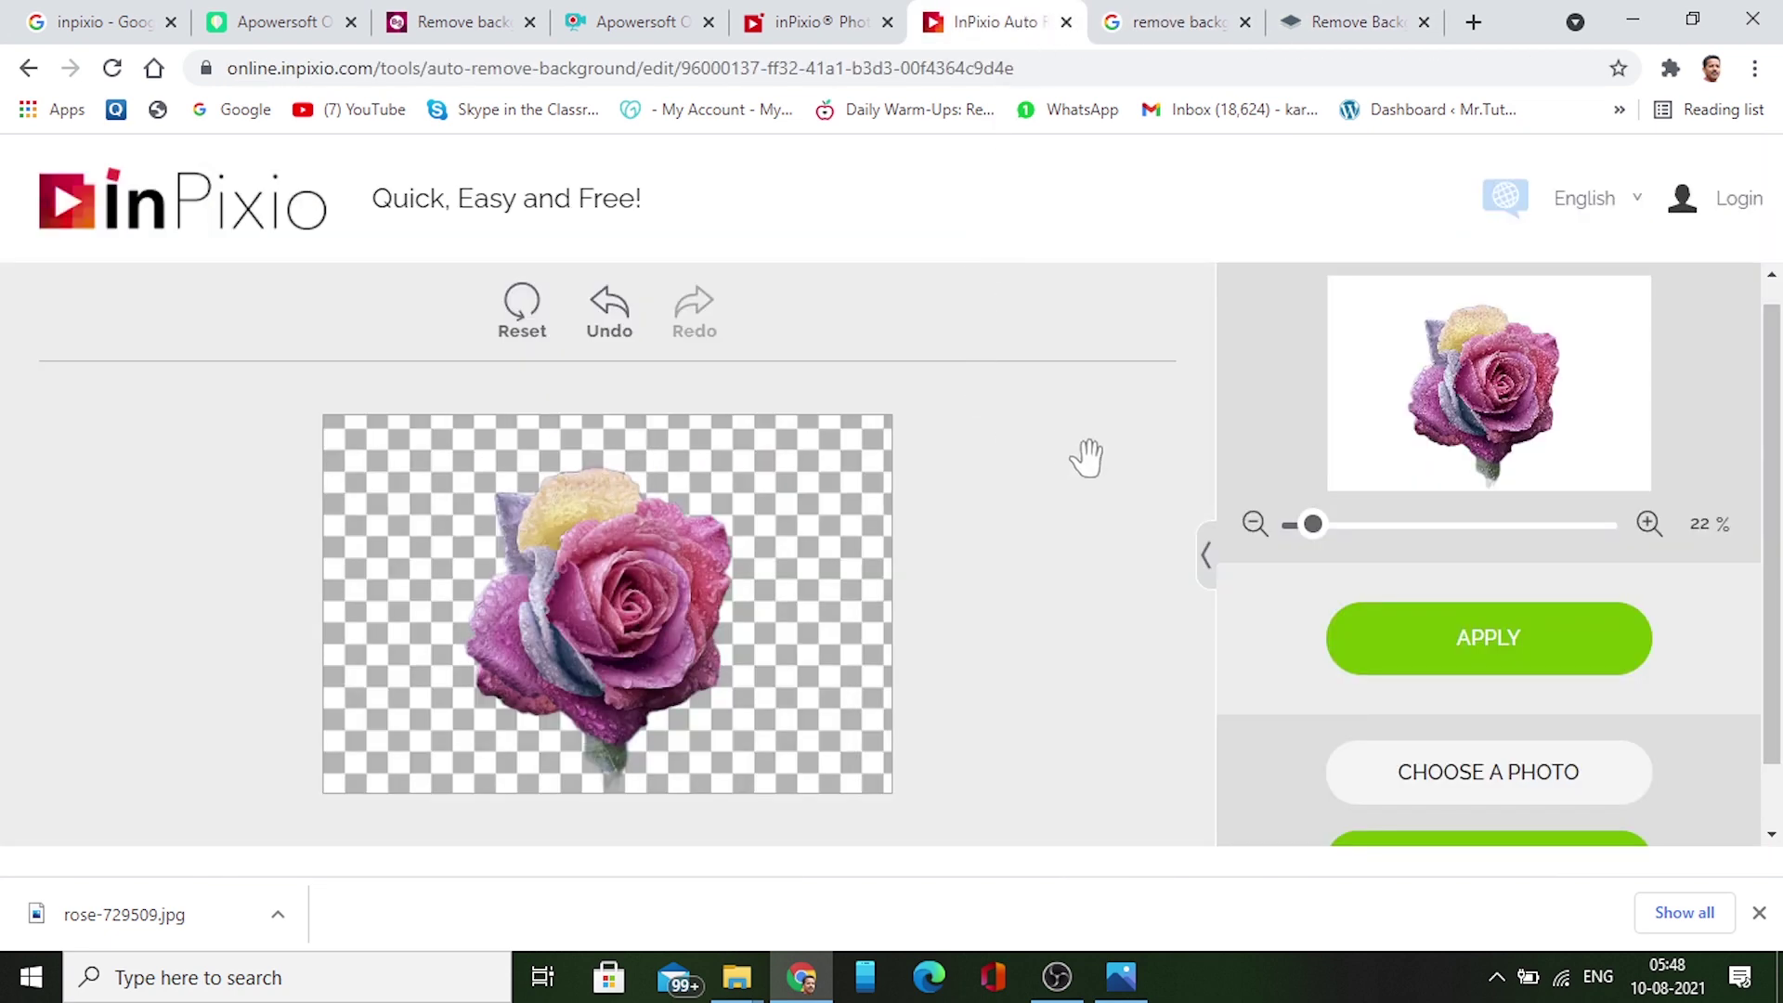
left_click(327, 20)
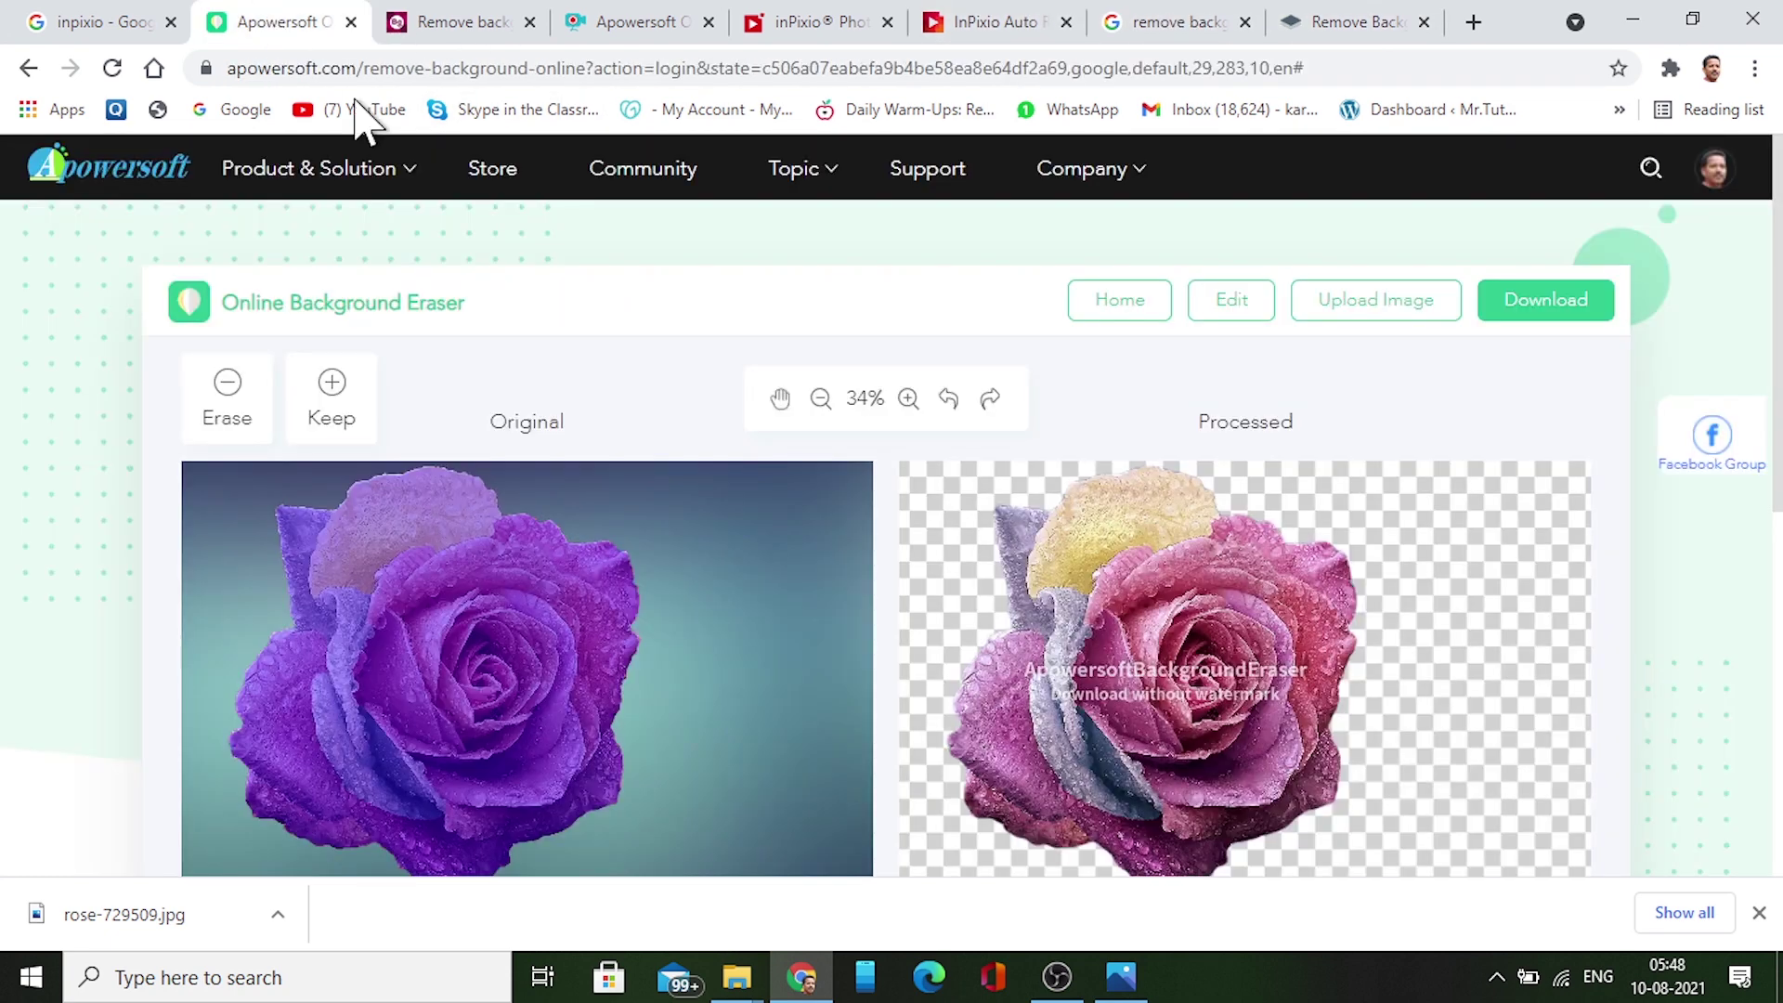
mouse_move(390, 167)
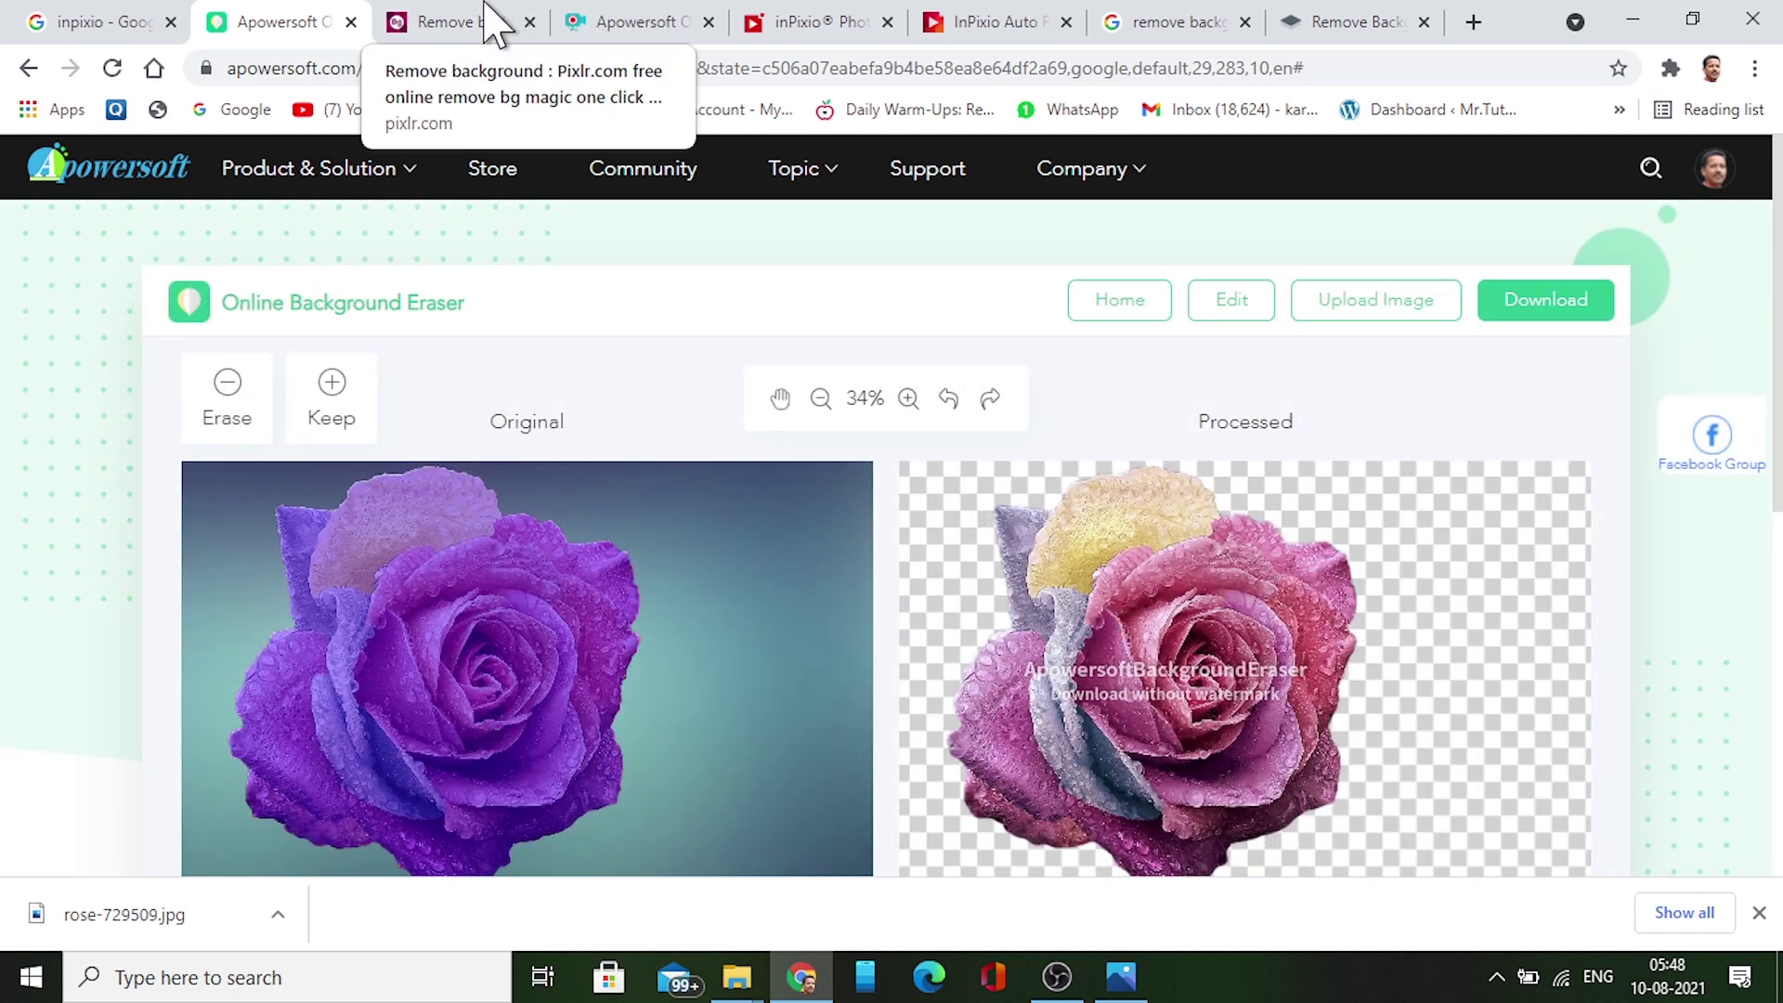
- Minimize Chrome and bring up the original rose-729509.jpg with its background in the Photos app
left_click(1632, 19)
mouse_move(1121, 976)
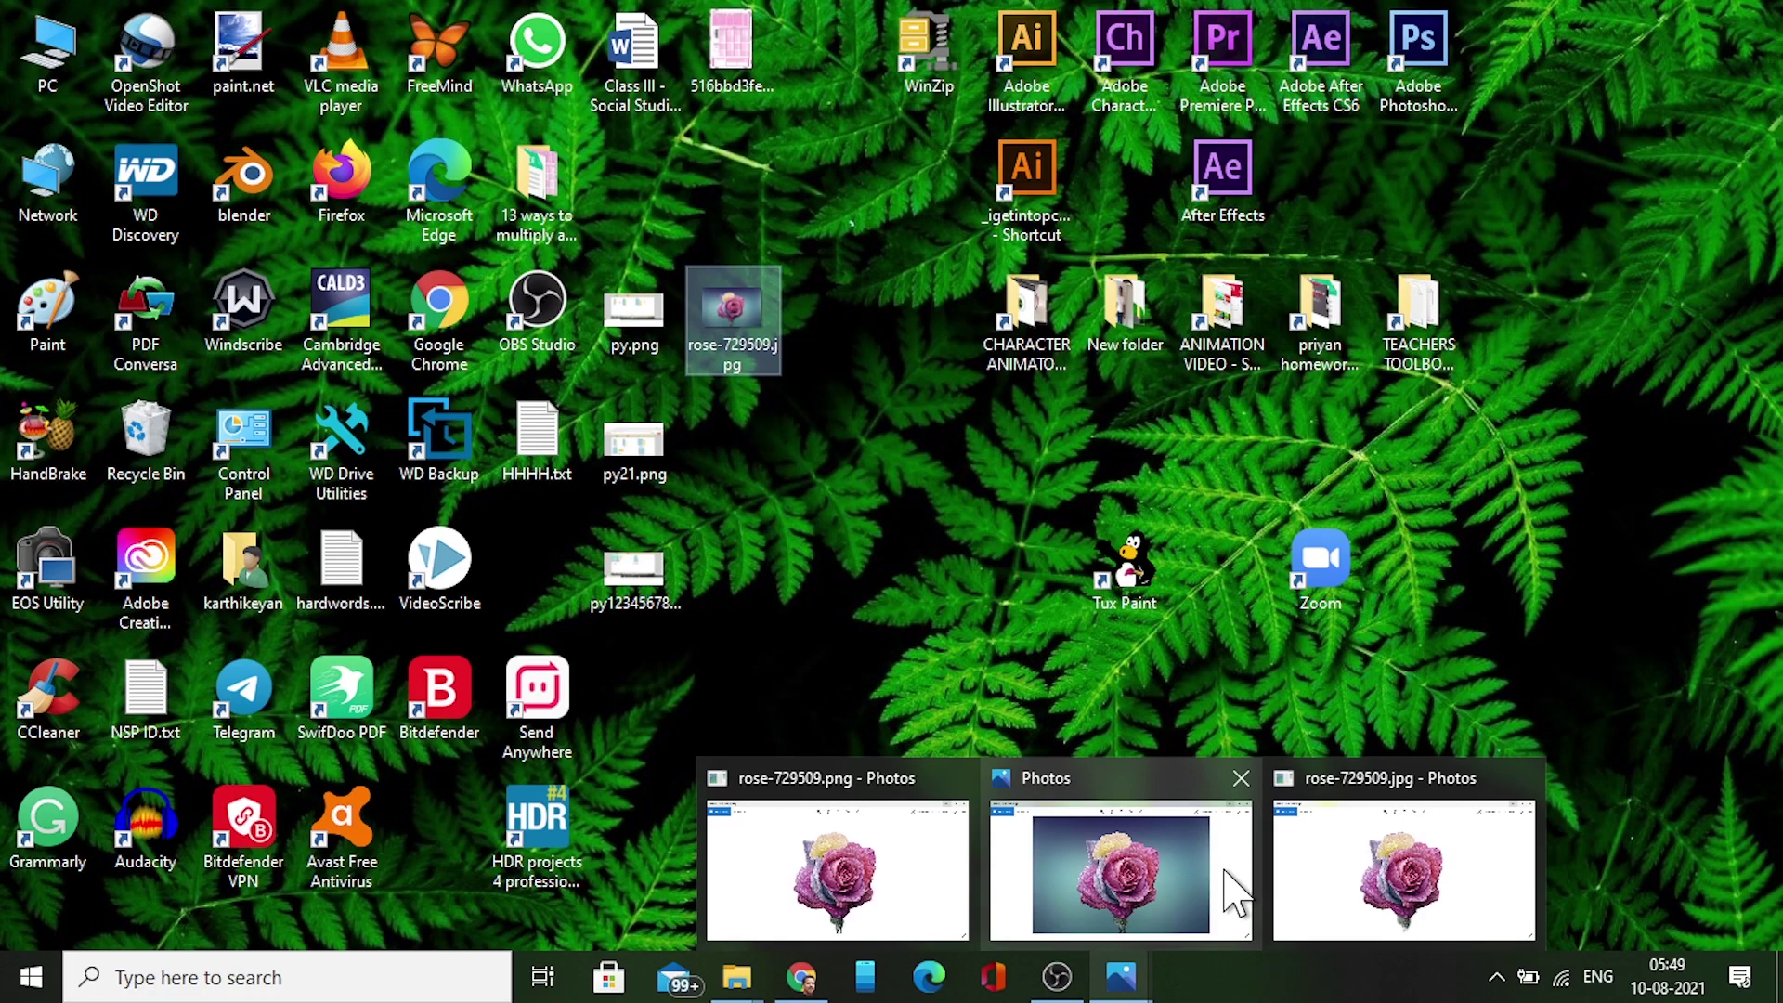
left_click(1133, 831)
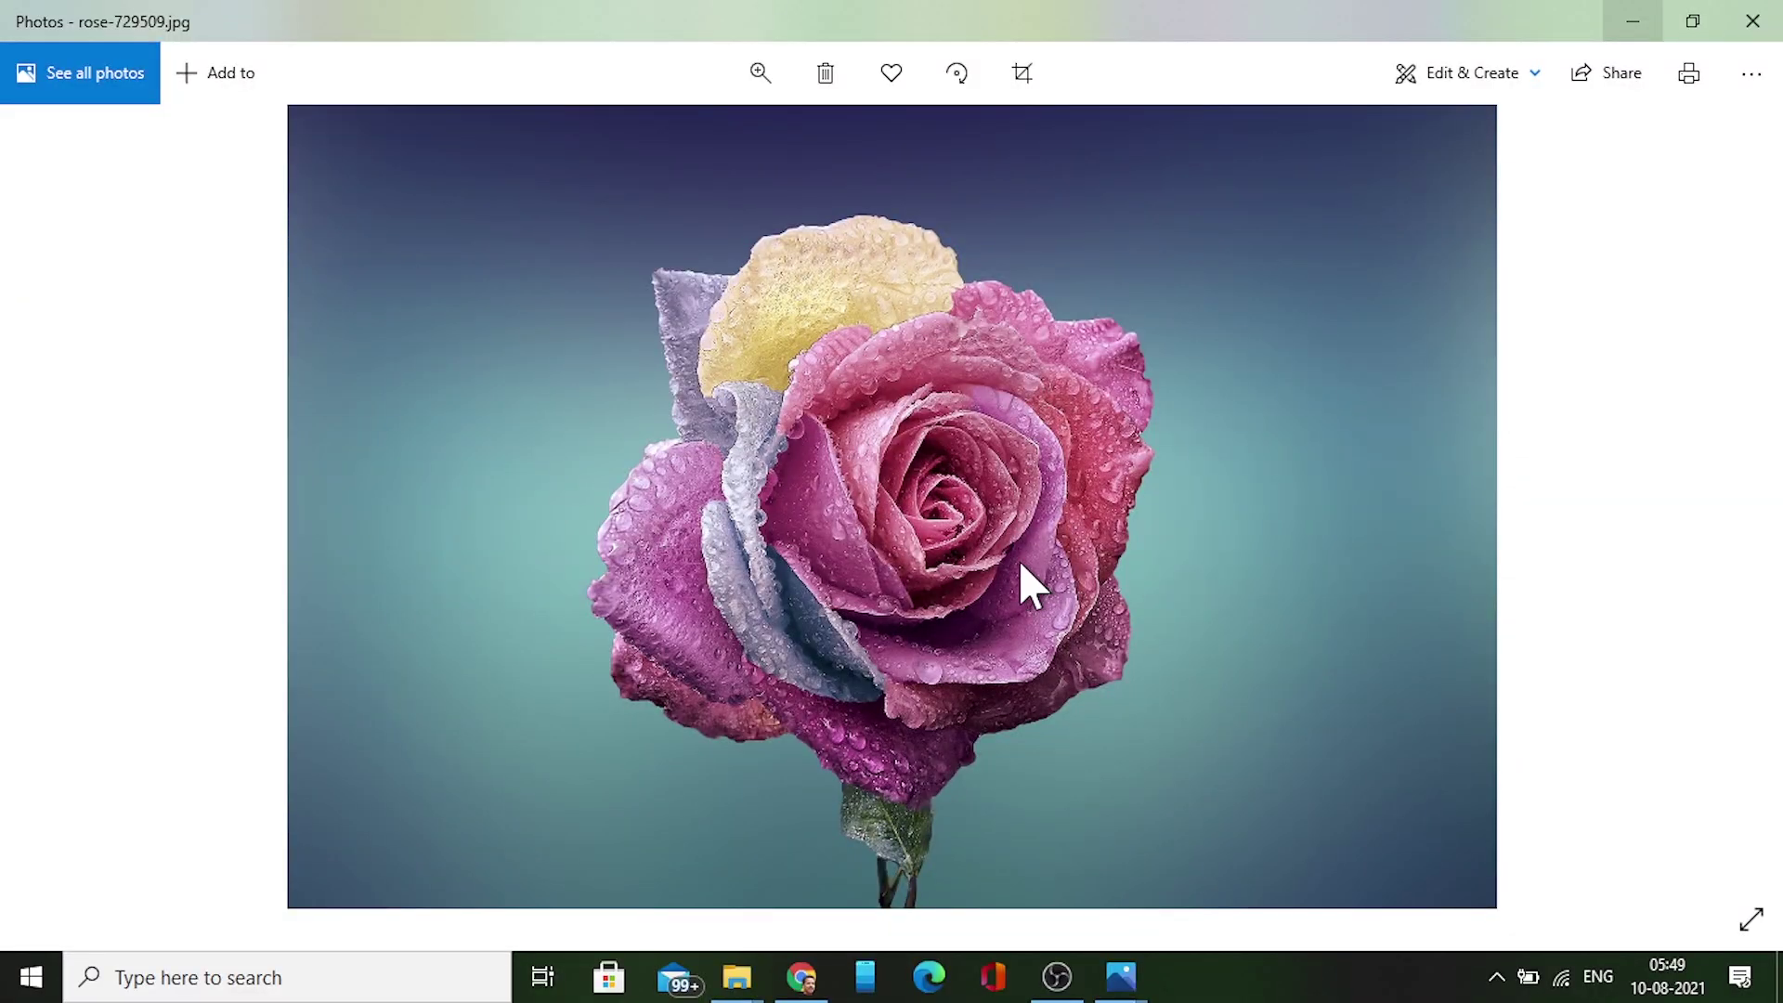